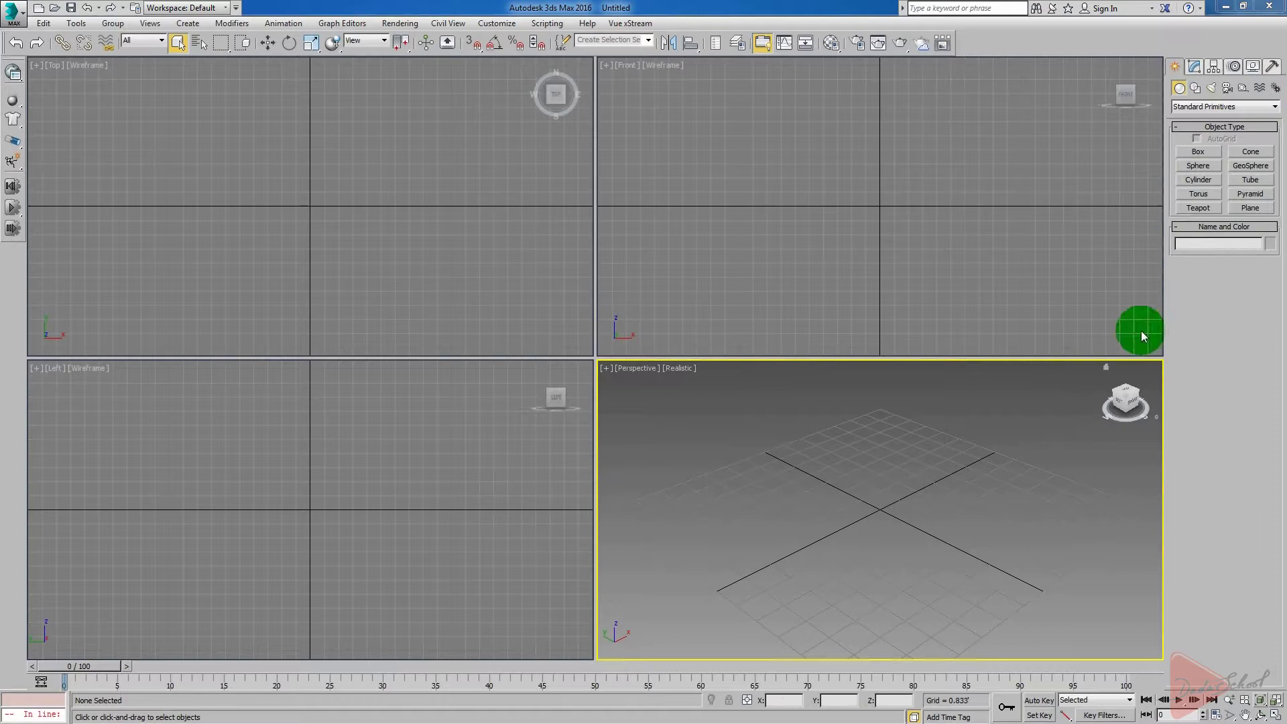
Create a cylinder at the centre of the Perspective grid, about 4.82' in radius and 9.1' high
{"action": "left_click", "coordinate": [1198, 180]}
{"action": "left_click_drag", "start_coordinate": [881, 508], "coordinate": [934, 595]}
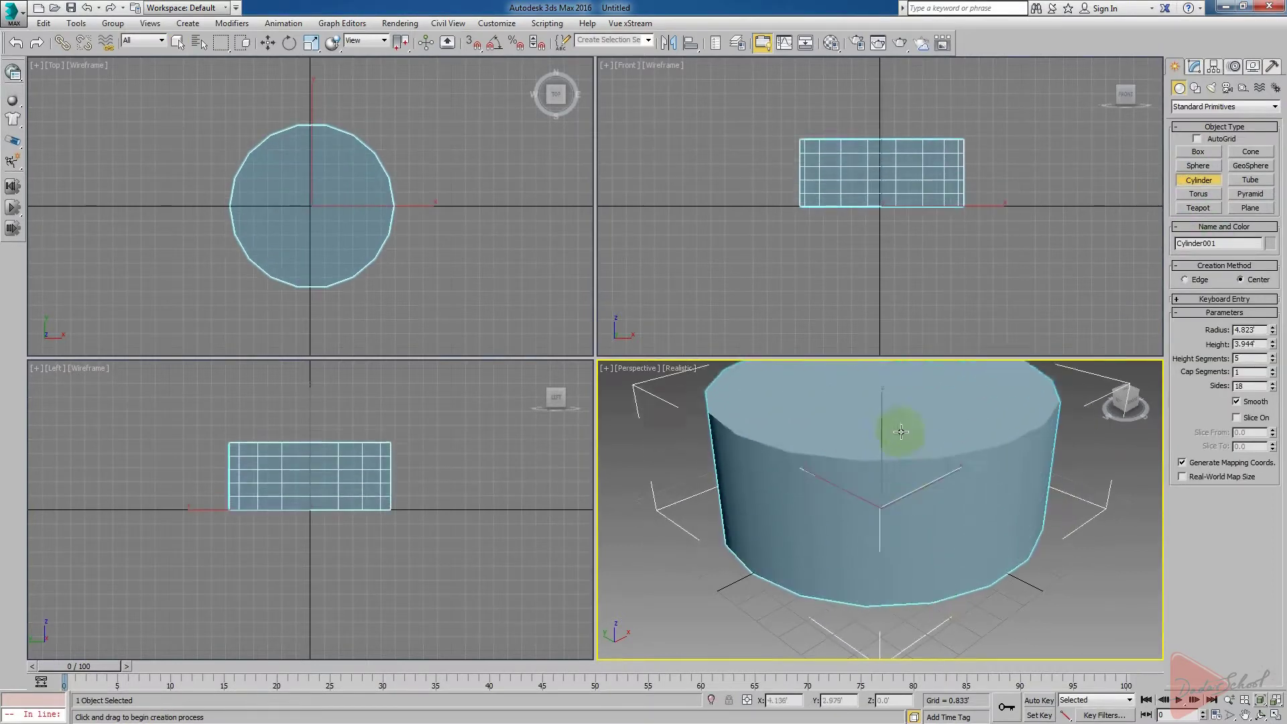
{"action": "left_click", "coordinate": [875, 234]}
Maximize the Perspective viewport and turn on edged-face display for the cylinder
{"action": "middle_click_drag", "start_coordinate": [930, 447], "coordinate": [898, 588]}
{"action": "scroll", "coordinate": [898, 548], "scroll_direction": "down", "scroll_amount": 3}
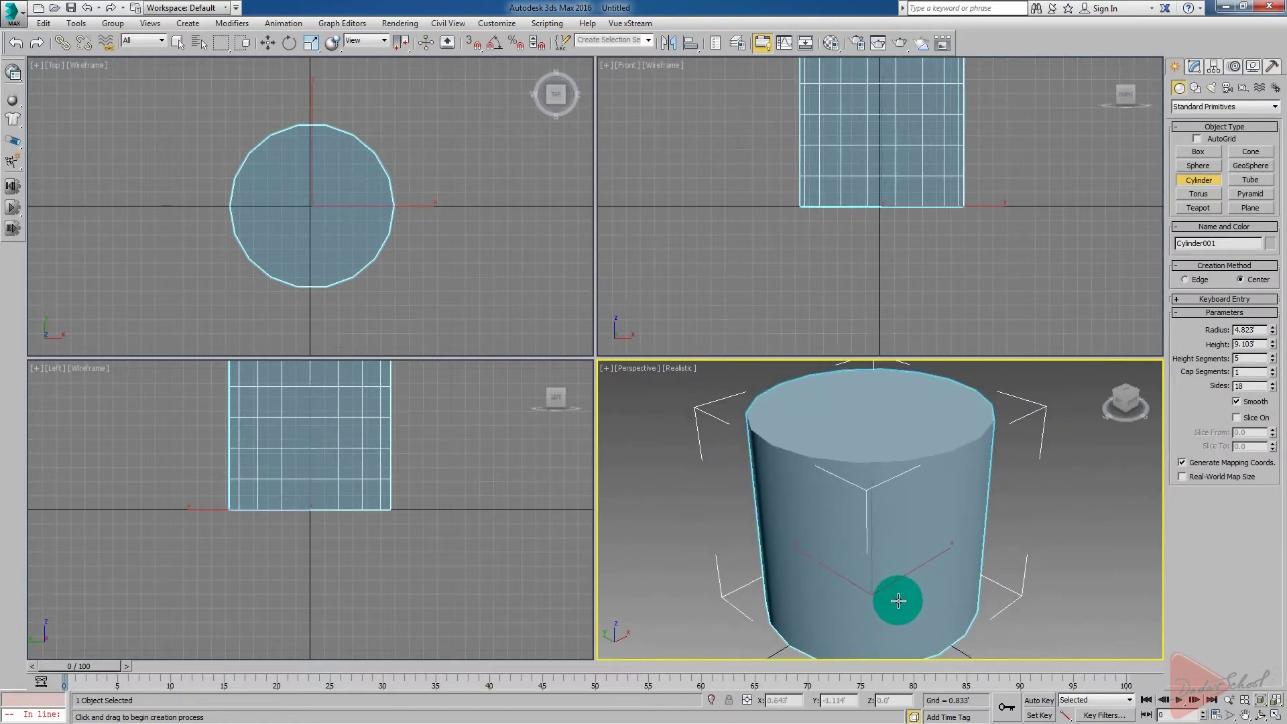
{"action": "key", "text": "alt+w"}
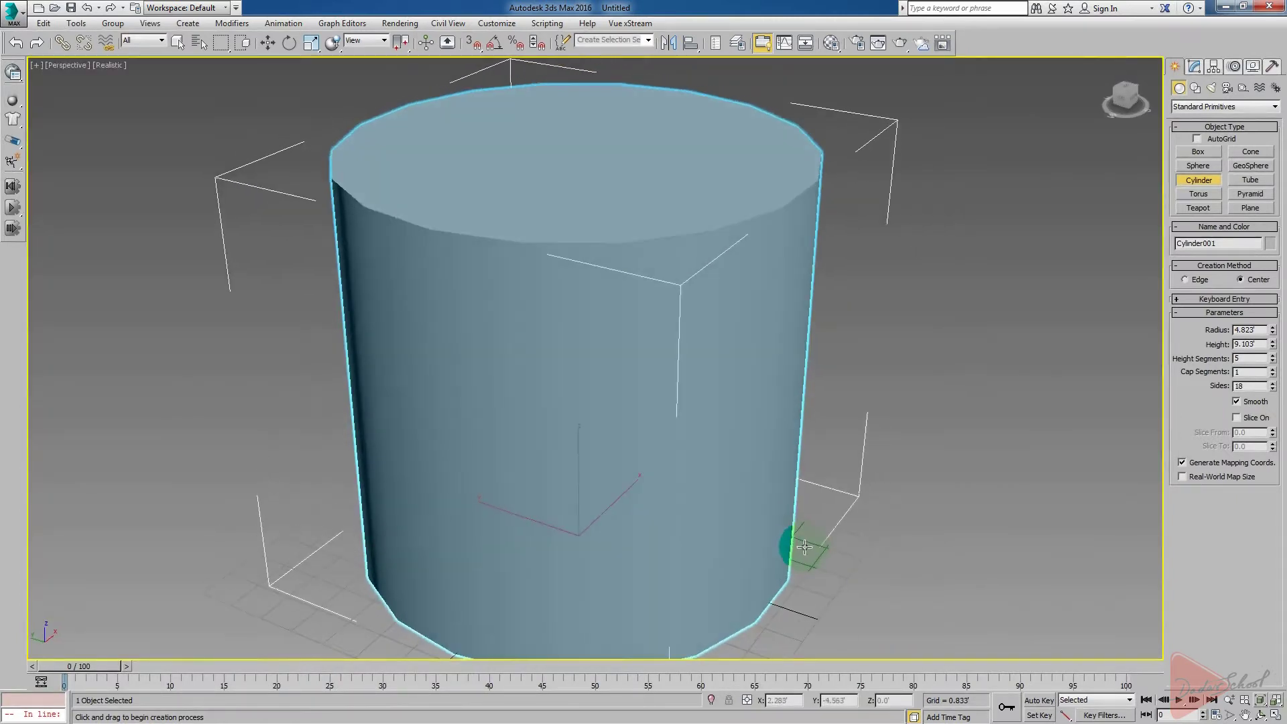
{"action": "middle_click_drag", "start_coordinate": [802, 537], "coordinate": [805, 567], "text": "alt"}
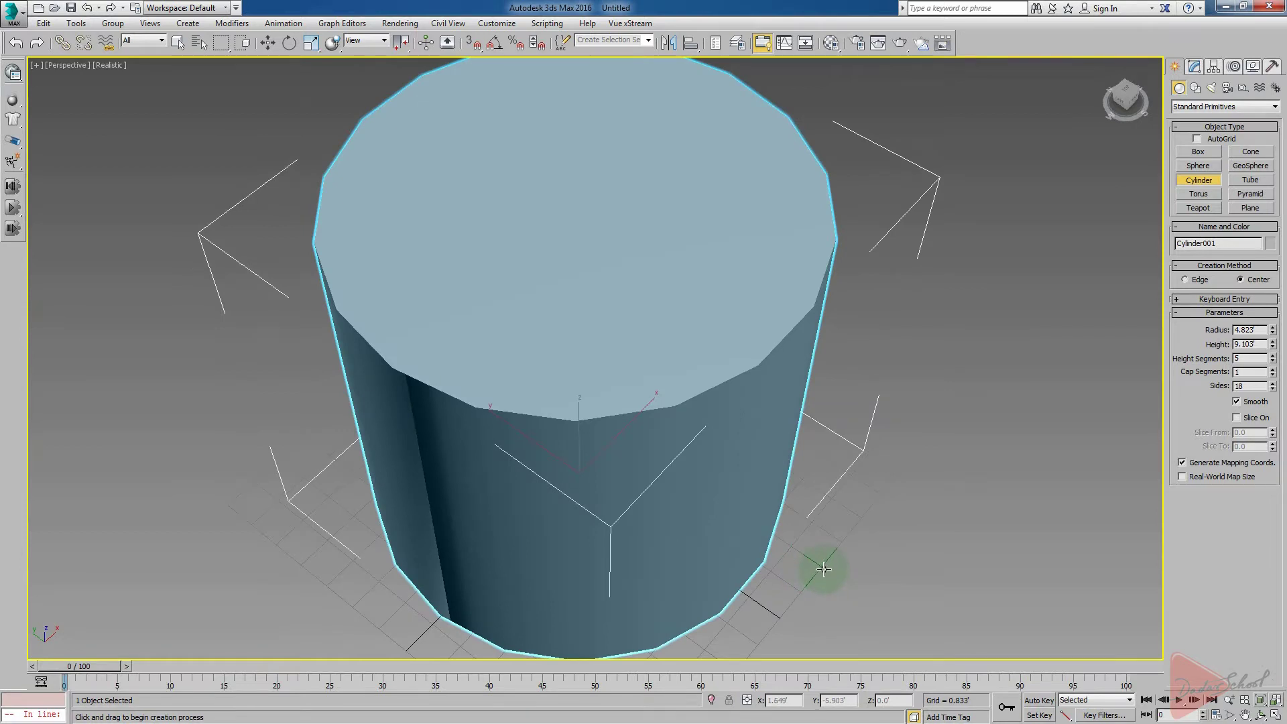
{"action": "key", "text": "F4"}
{"action": "middle_click_drag", "start_coordinate": [770, 577], "coordinate": [793, 555], "text": "alt"}
{"action": "scroll", "coordinate": [793, 555], "scroll_direction": "down", "scroll_amount": 4}
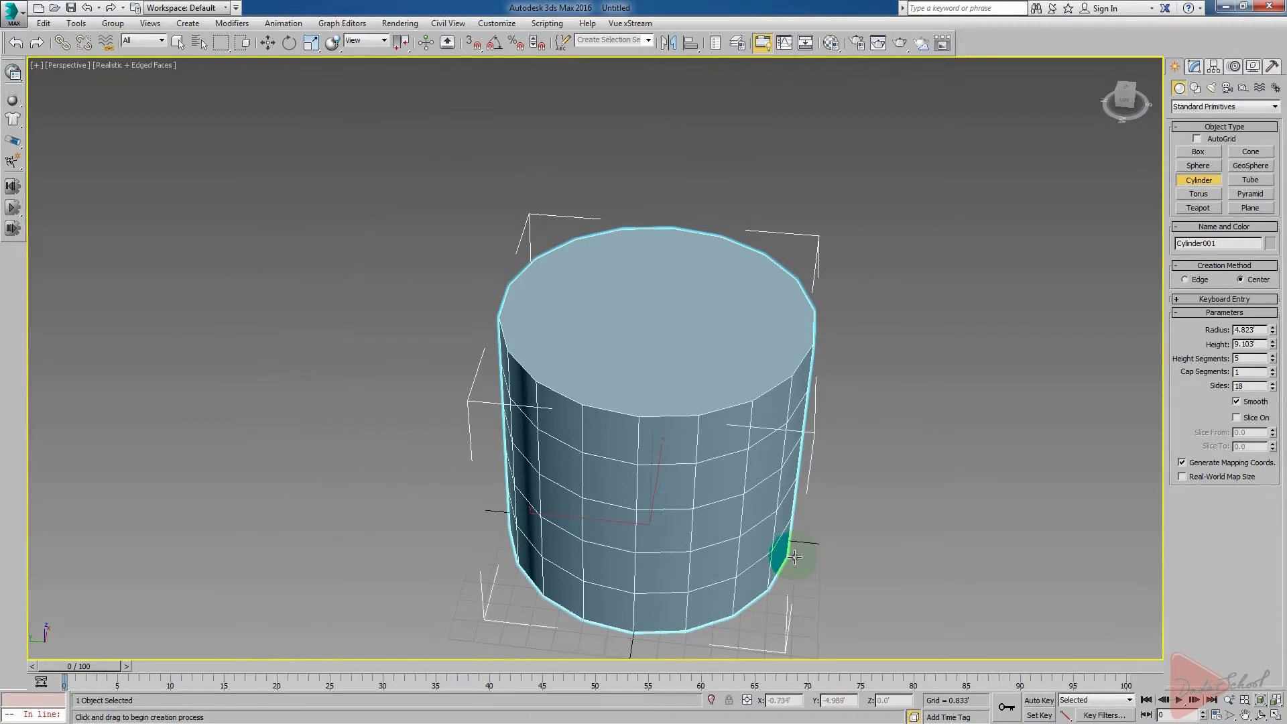
{"action": "scroll", "coordinate": [788, 553], "scroll_direction": "down", "scroll_amount": 3}
{"action": "scroll", "coordinate": [767, 563], "scroll_direction": "up", "scroll_amount": 3}
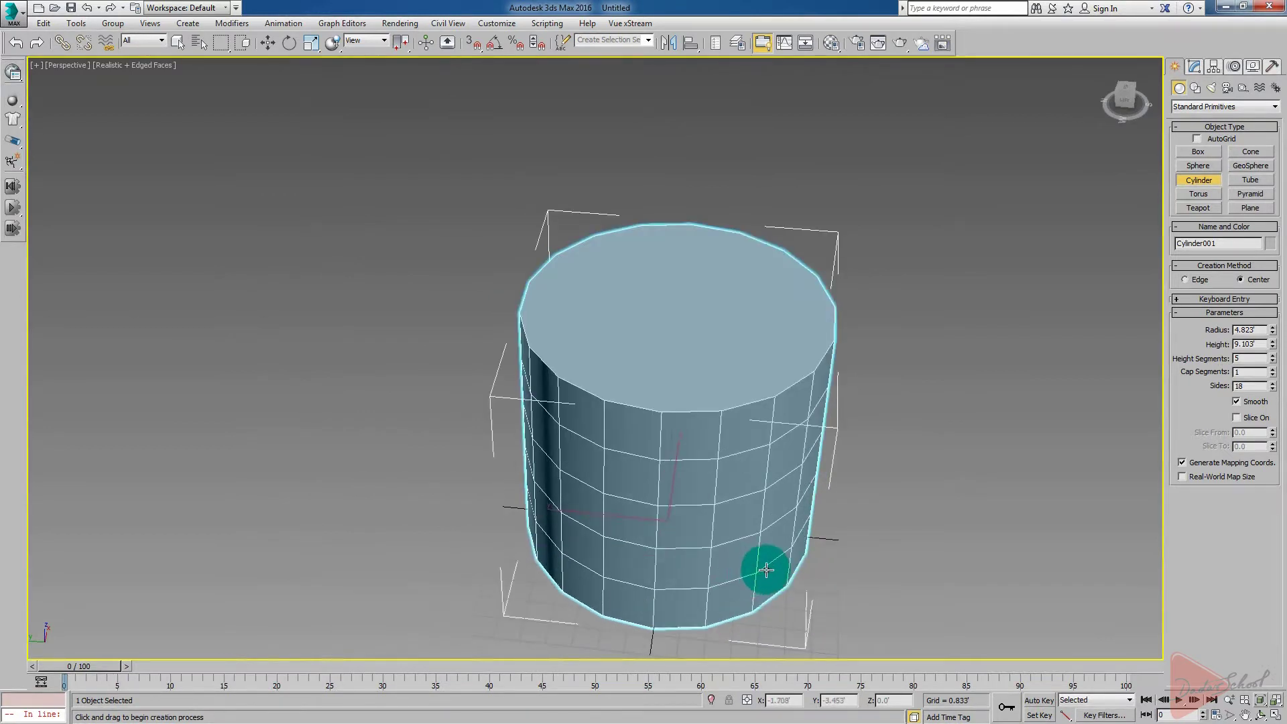
Reduce the cylinder's number of sides to 10
{"action": "middle_click_drag", "start_coordinate": [794, 580], "coordinate": [748, 577], "text": "alt"}
{"action": "middle_click_drag", "start_coordinate": [924, 614], "coordinate": [841, 571], "text": "alt"}
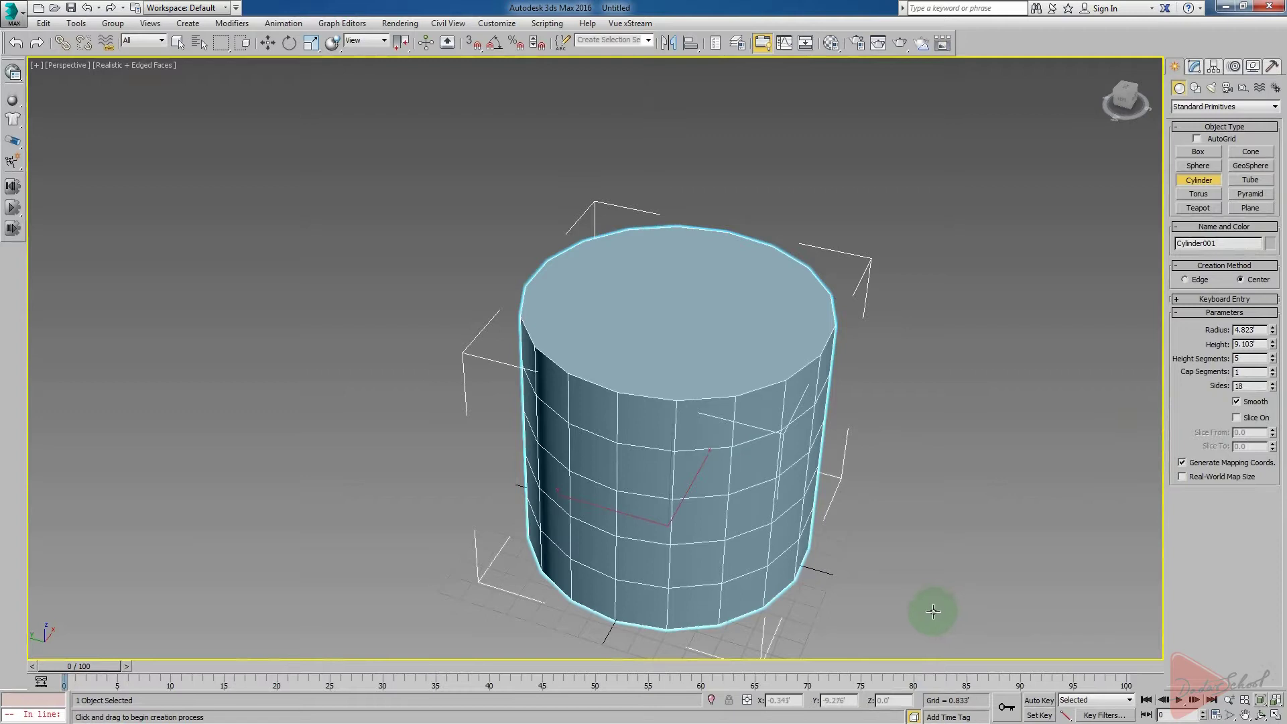
{"action": "left_click", "coordinate": [1273, 389]}
{"action": "left_click", "coordinate": [1273, 388]}
{"action": "left_click", "coordinate": [1273, 389]}
{"action": "left_click", "coordinate": [1273, 388]}
{"action": "left_click", "coordinate": [1273, 388]}
{"action": "left_click", "coordinate": [1273, 389]}
{"action": "left_click", "coordinate": [1272, 388]}
{"action": "left_click", "coordinate": [1273, 389]}
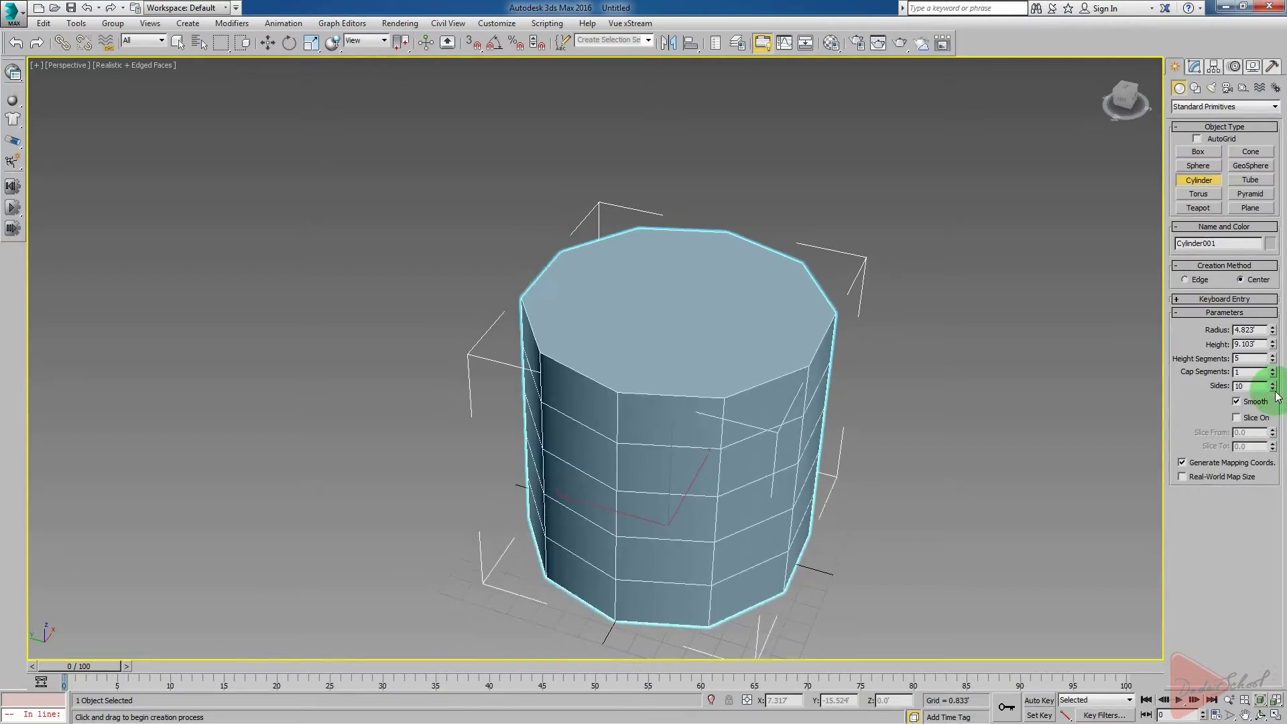
Move the cylinder along the X axis away from the grid origin, to about -7.99'
{"action": "middle_click_drag", "start_coordinate": [921, 539], "coordinate": [920, 544]}
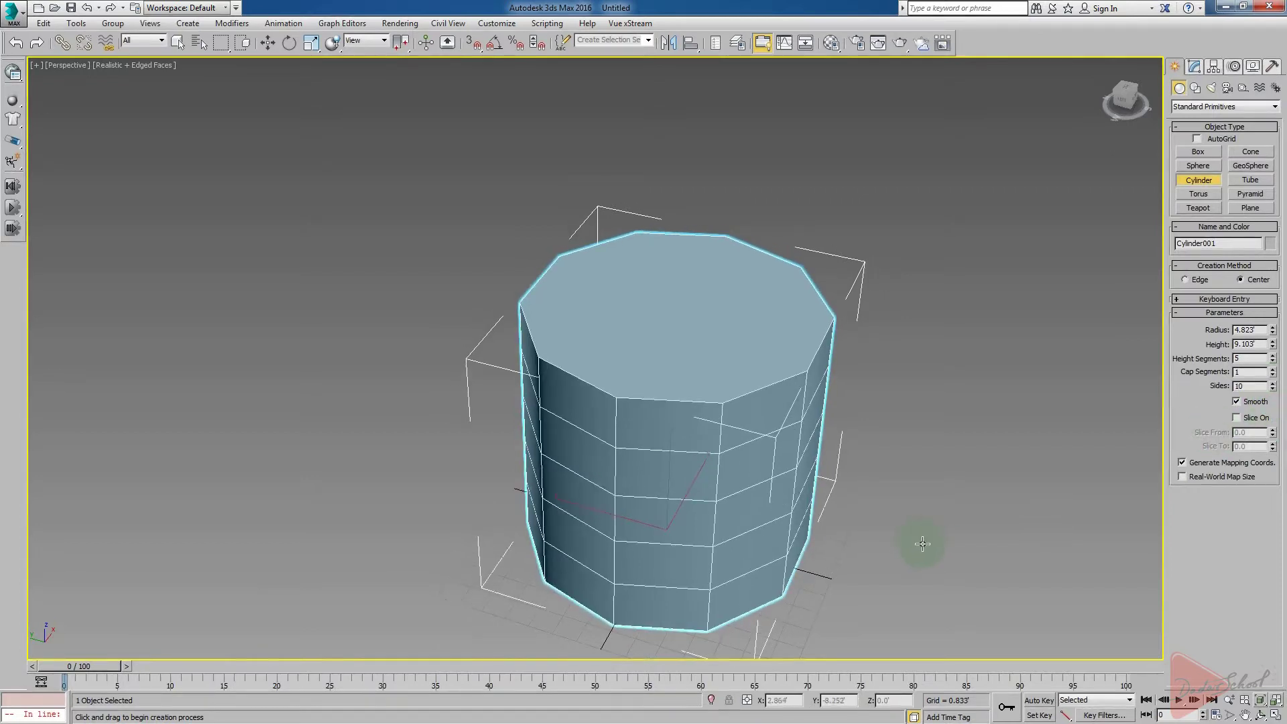
{"action": "scroll", "coordinate": [922, 544], "scroll_direction": "down", "scroll_amount": 3}
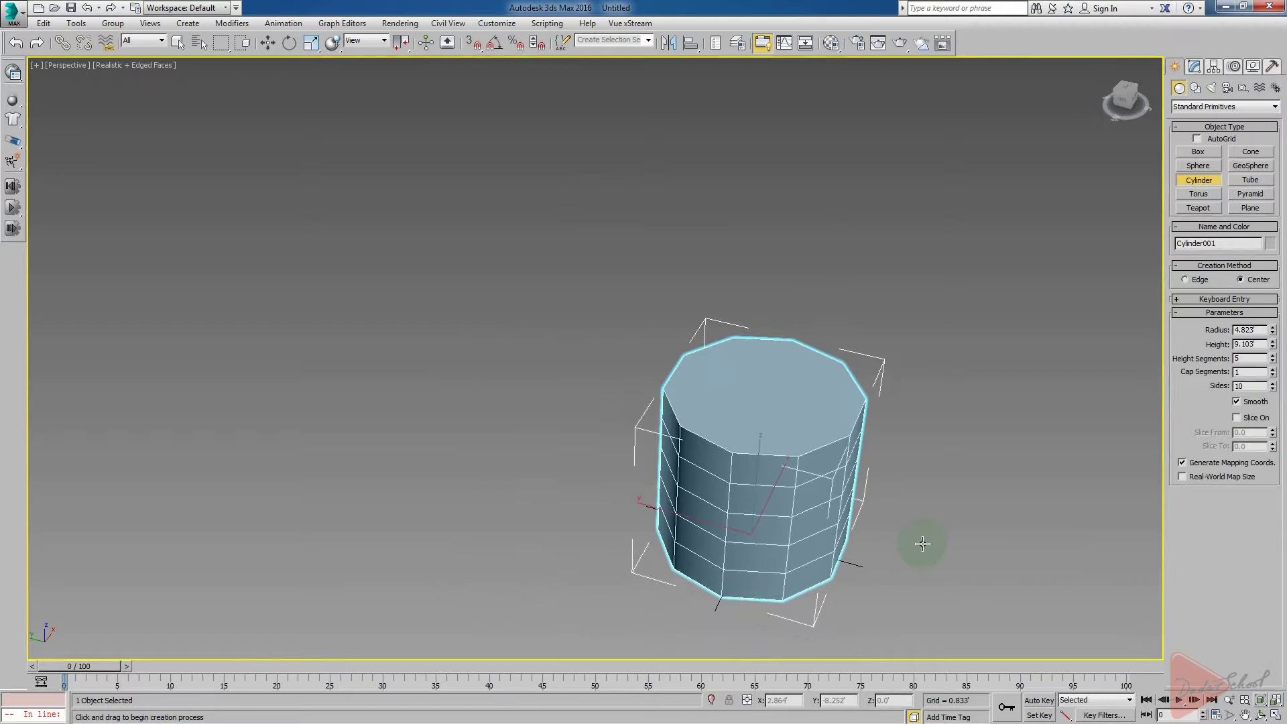
{"action": "mouse_move", "coordinate": [867, 522]}
{"action": "middle_mouse_down"}
{"action": "mouse_move", "coordinate": [855, 538]}
{"action": "mouse_move", "coordinate": [782, 505]}
{"action": "mouse_move", "coordinate": [863, 517]}
{"action": "middle_mouse_up"}
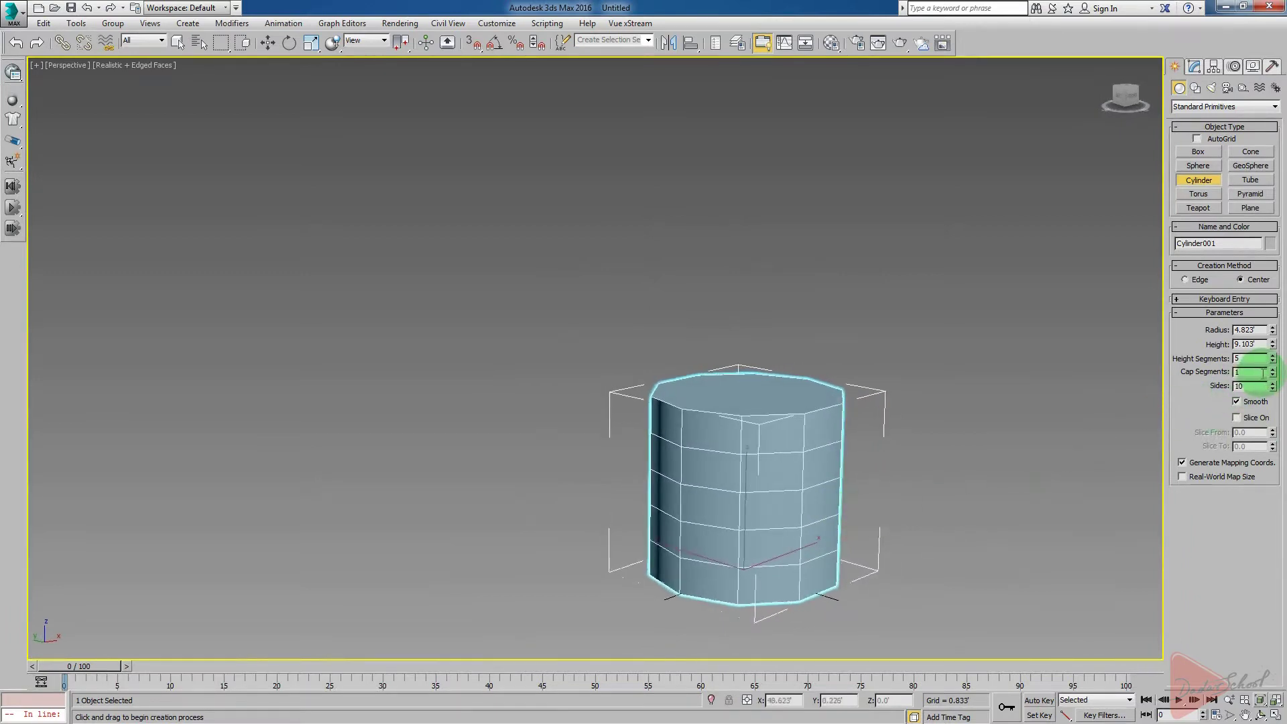
{"action": "middle_click_drag", "start_coordinate": [885, 607], "coordinate": [933, 589], "text": "alt"}
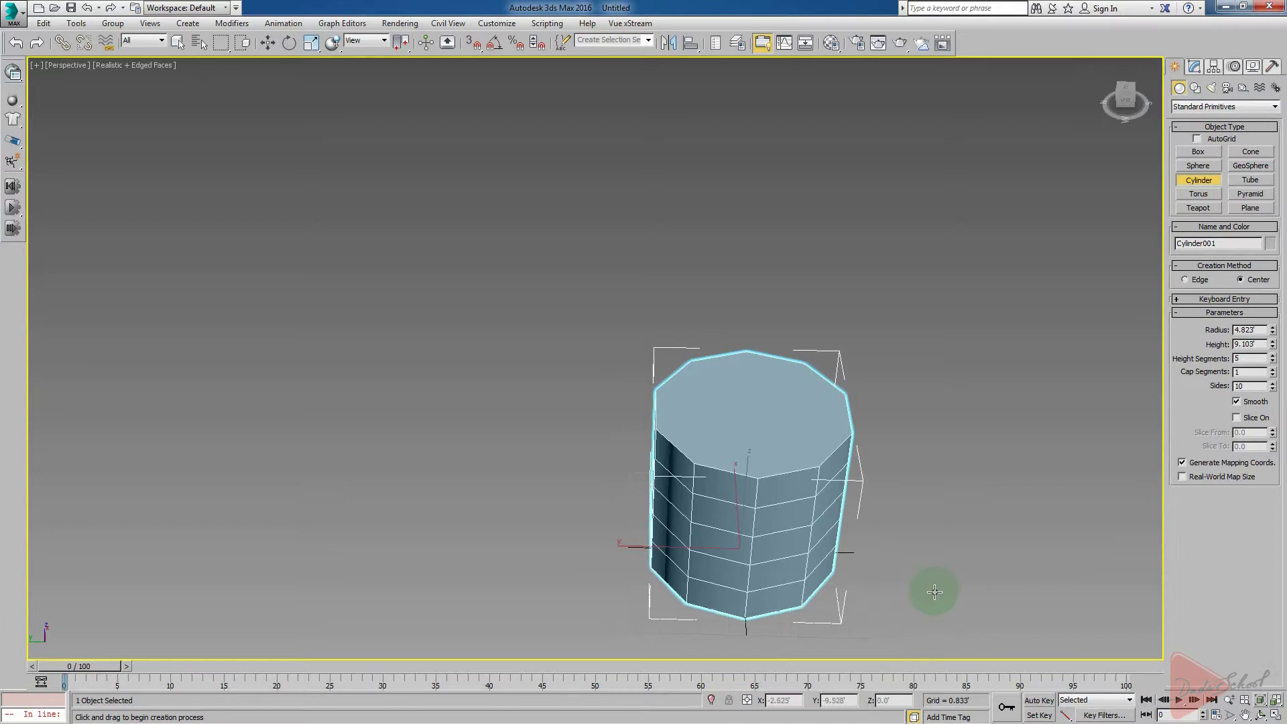
{"action": "middle_click_drag", "start_coordinate": [935, 593], "coordinate": [741, 541], "text": "alt"}
{"action": "scroll", "coordinate": [741, 537], "scroll_direction": "up", "scroll_amount": 6}
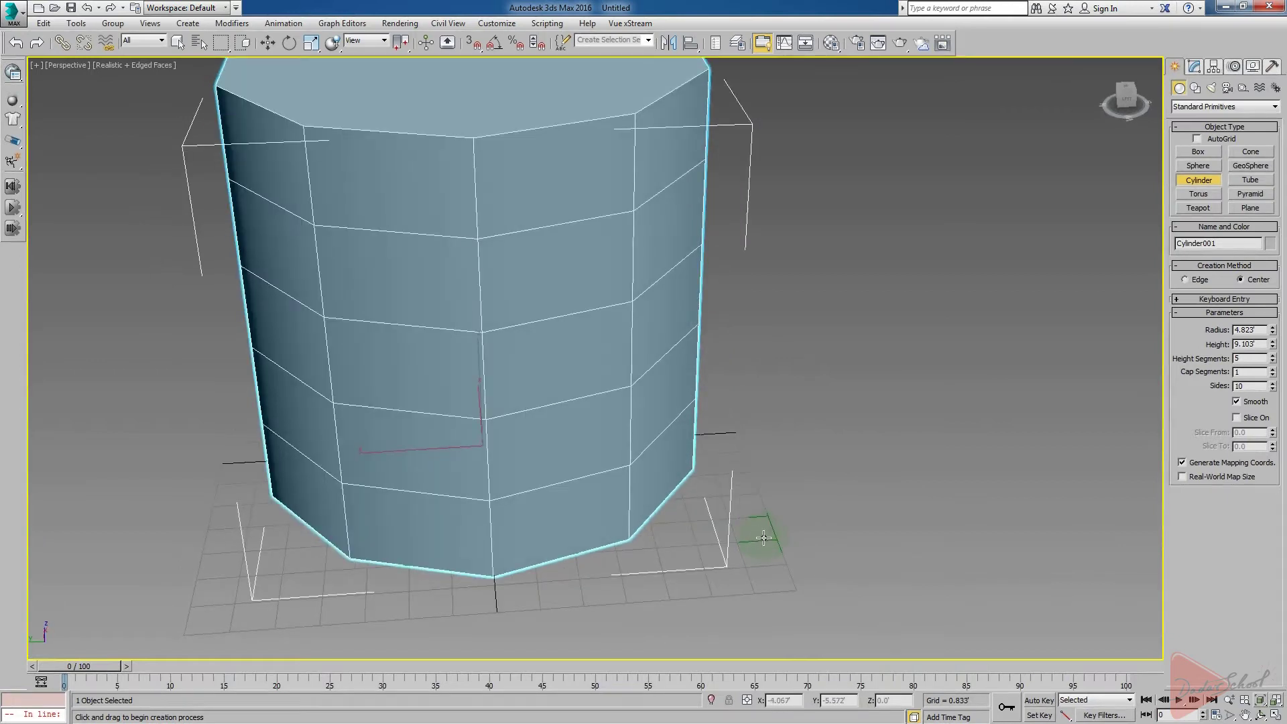
{"action": "key", "text": "w"}
{"action": "middle_click_drag", "start_coordinate": [763, 558], "coordinate": [694, 567], "text": "alt"}
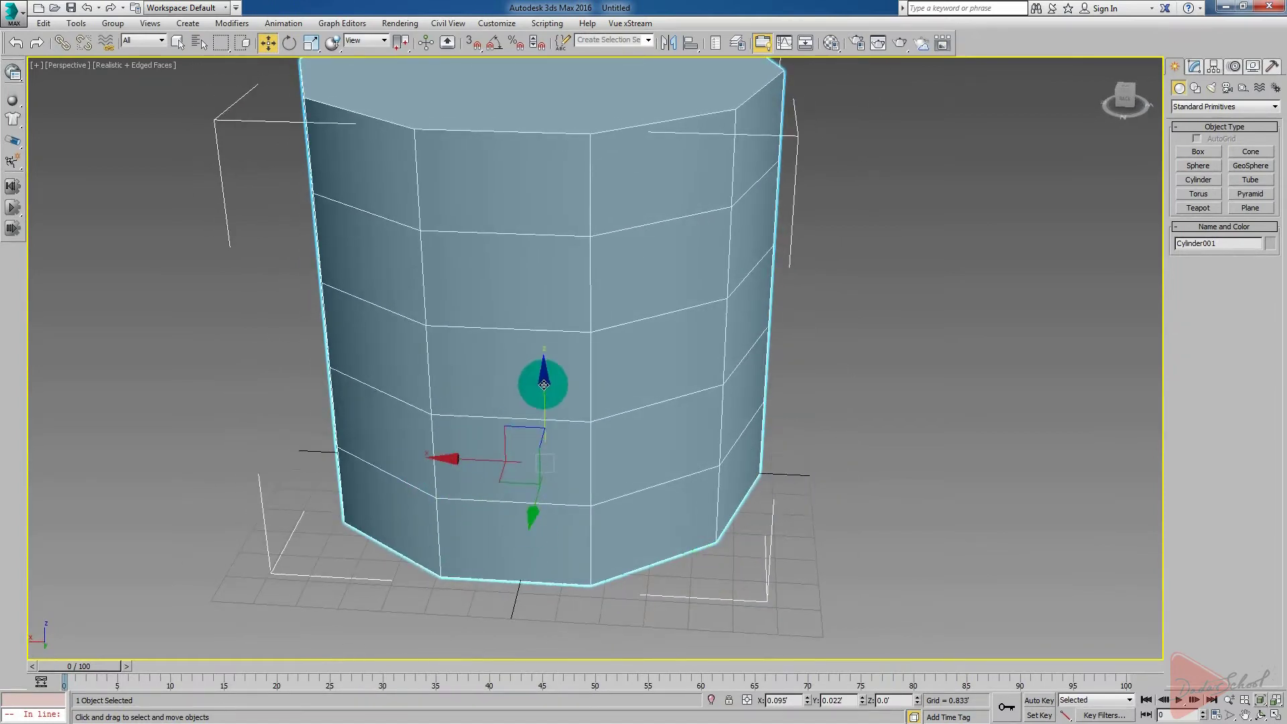
{"action": "left_click_drag", "start_coordinate": [479, 462], "coordinate": [817, 463]}
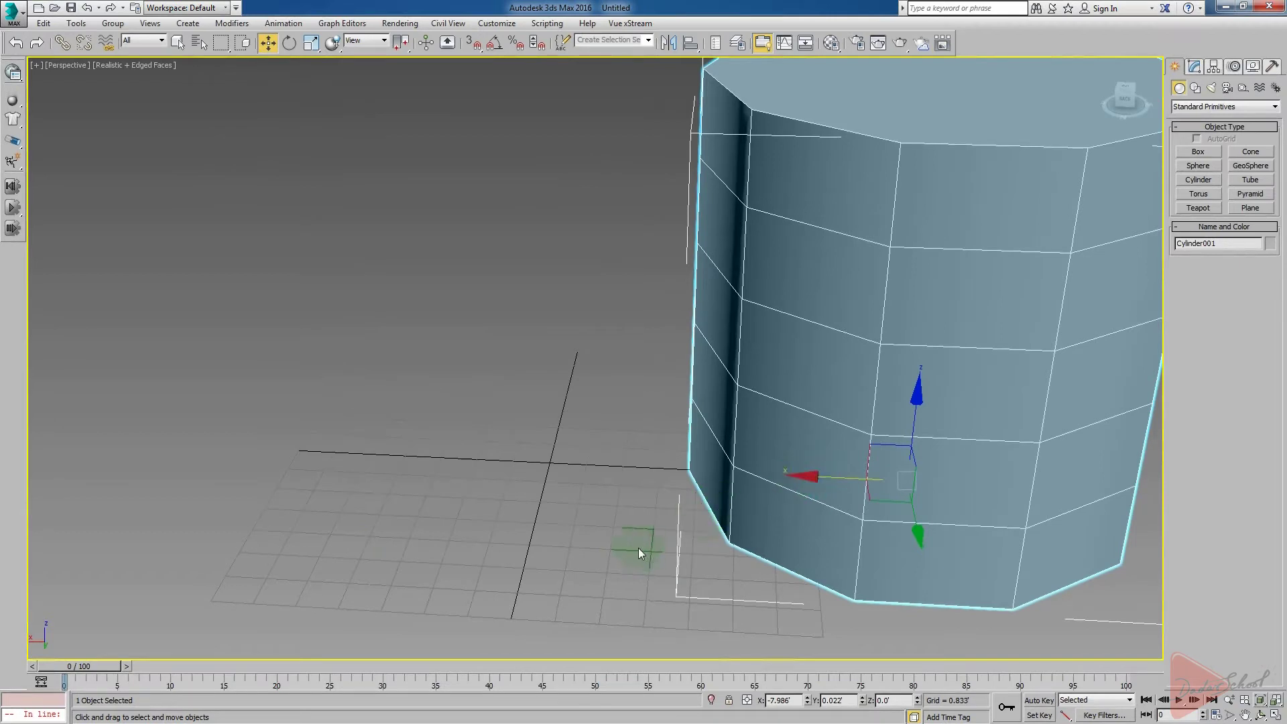
Set the cylinder's absolute world position to 0 on X, Y and Z to centre it on the grid origin
{"action": "scroll", "coordinate": [558, 478], "scroll_direction": "up", "scroll_amount": 3}
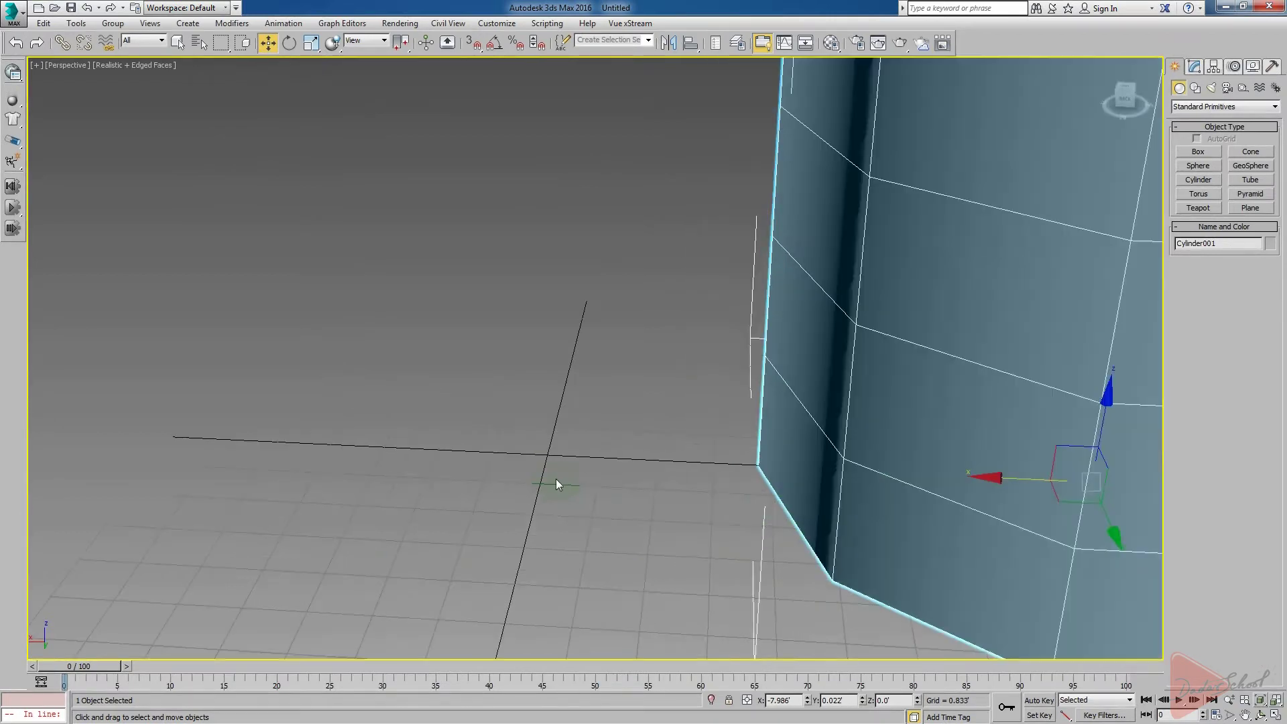
{"action": "middle_click_drag", "start_coordinate": [569, 460], "coordinate": [619, 394]}
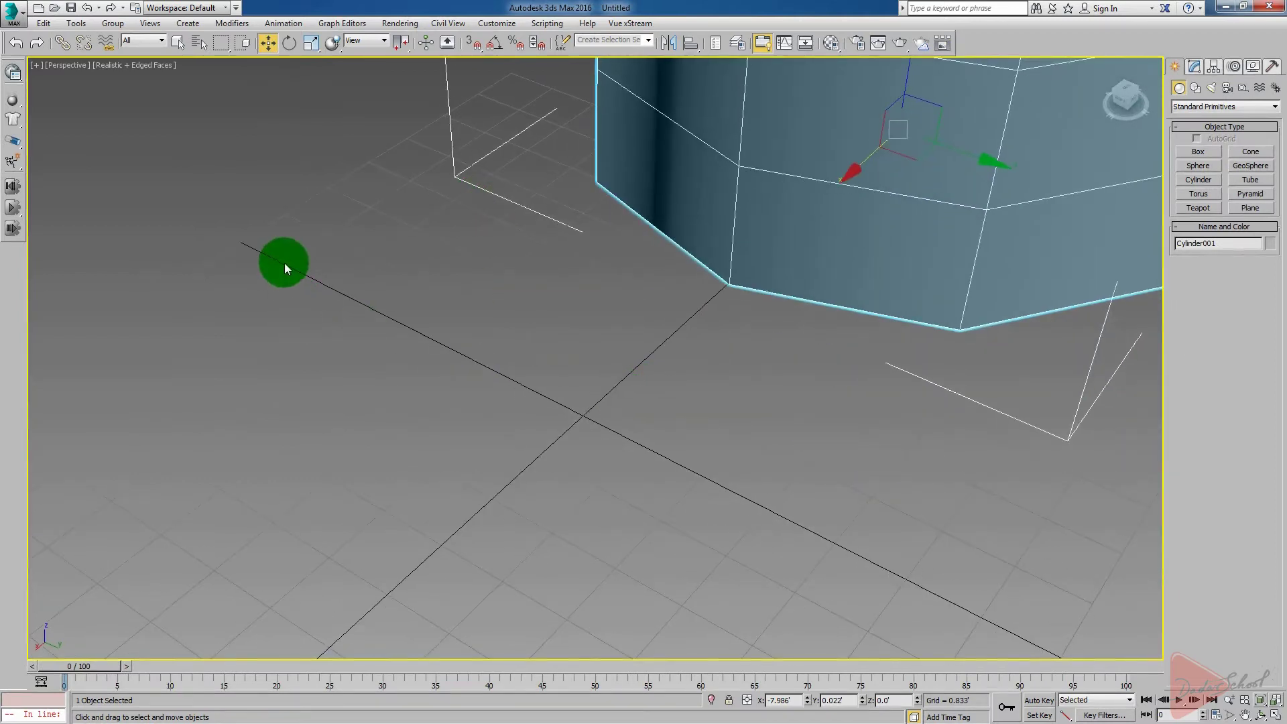
{"action": "middle_click_drag", "start_coordinate": [290, 266], "coordinate": [313, 267], "text": "alt"}
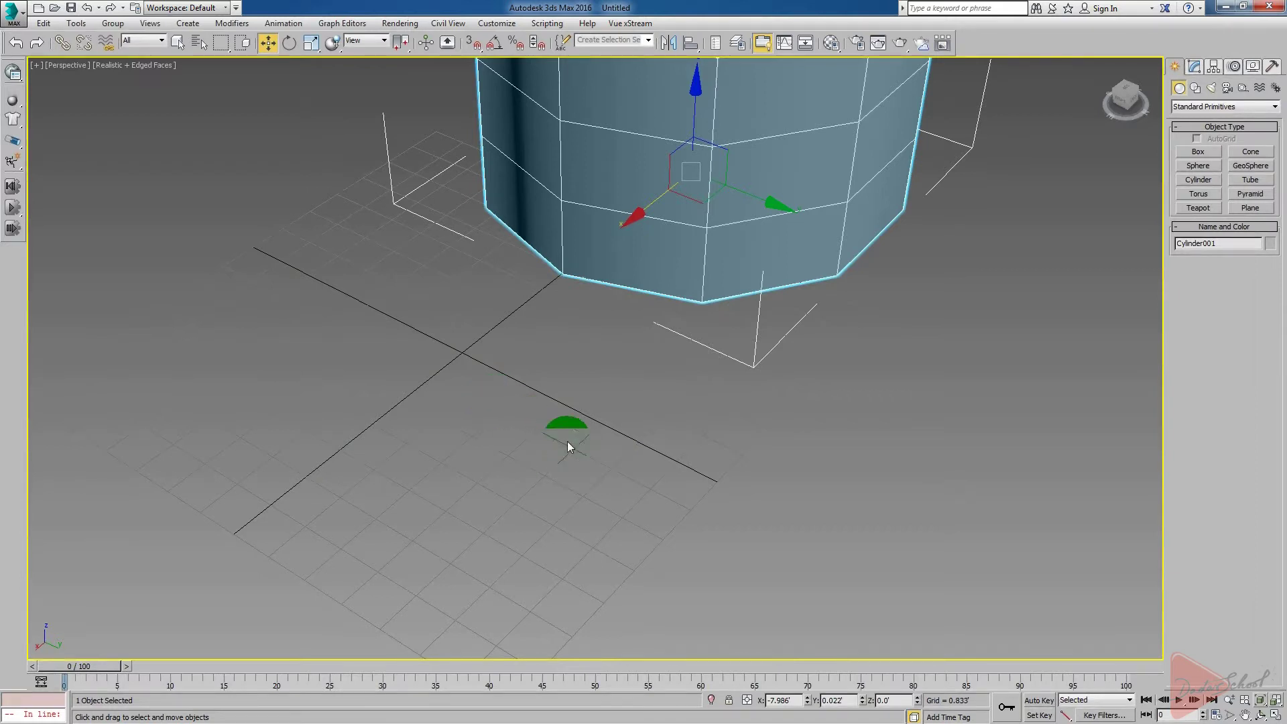
{"action": "scroll", "coordinate": [556, 439], "scroll_direction": "down", "scroll_amount": 2}
{"action": "middle_click_drag", "start_coordinate": [619, 428], "coordinate": [608, 461], "text": "alt"}
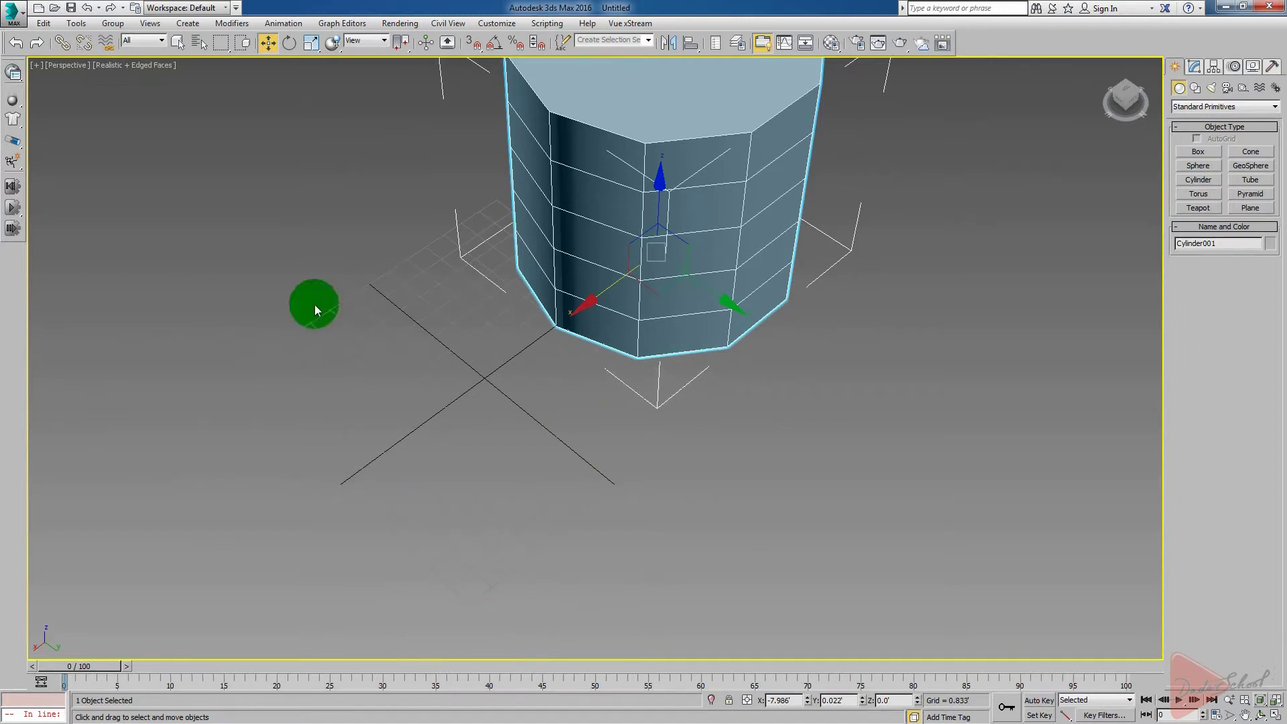
{"action": "right_click", "coordinate": [269, 57]}
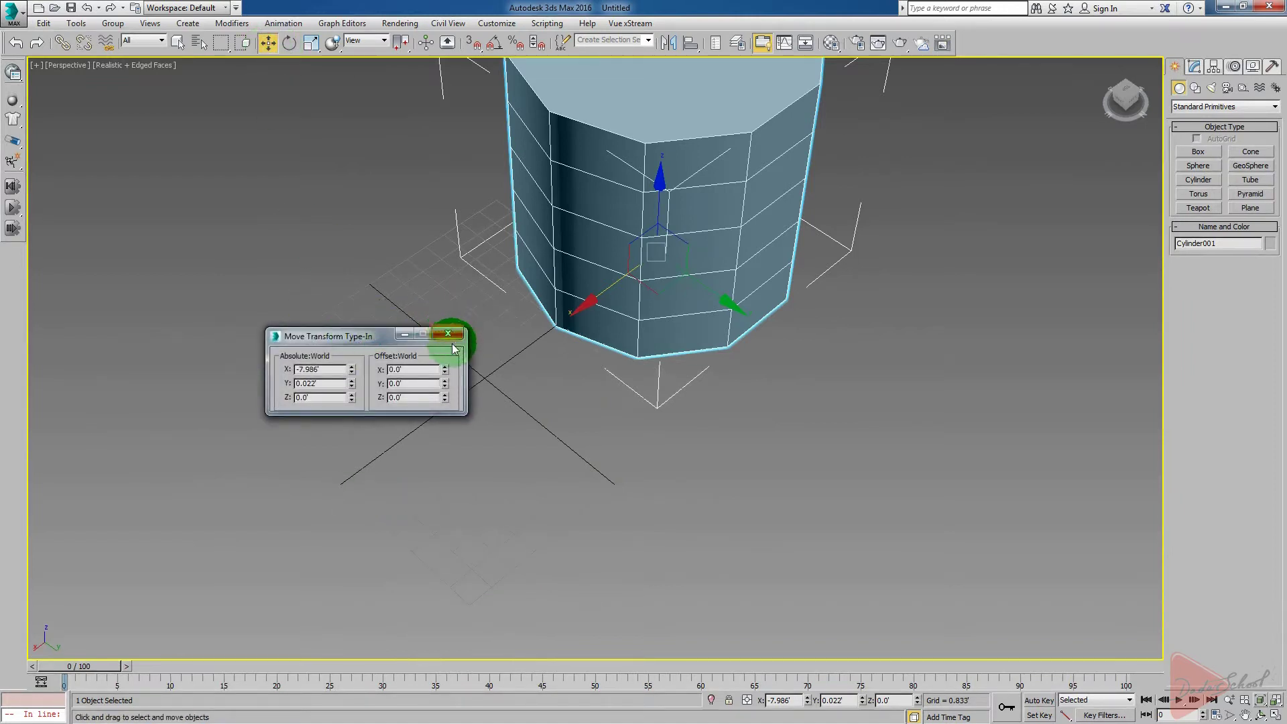
{"action": "double_click", "coordinate": [320, 370]}
{"action": "type", "text": "0"}
{"action": "key", "text": "Tab"}
{"action": "type", "text": "0"}
{"action": "key", "text": "Tab"}
{"action": "type", "text": "0"}
{"action": "key", "text": "Tab"}
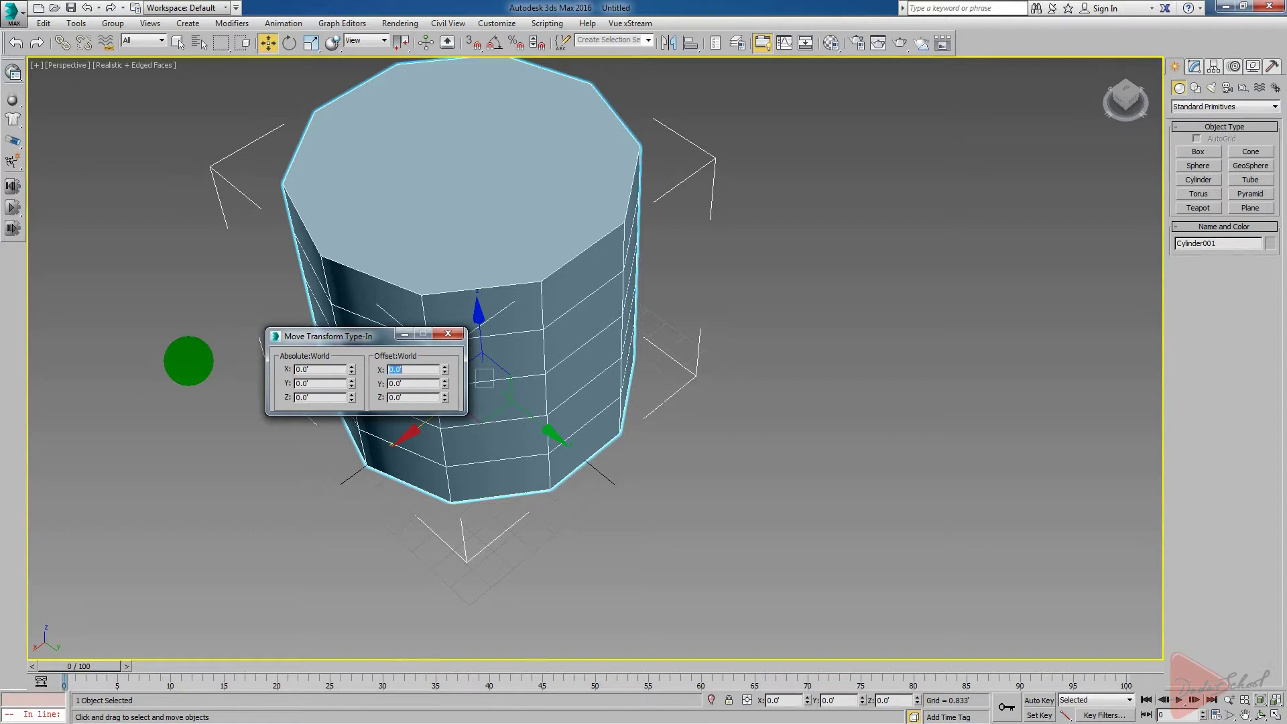
{"action": "left_click", "coordinate": [448, 333]}
Inspect the cylinder's underside to check how its centre aligns with the grid origin
{"action": "middle_click_drag", "start_coordinate": [509, 469], "coordinate": [486, 293], "text": "alt"}
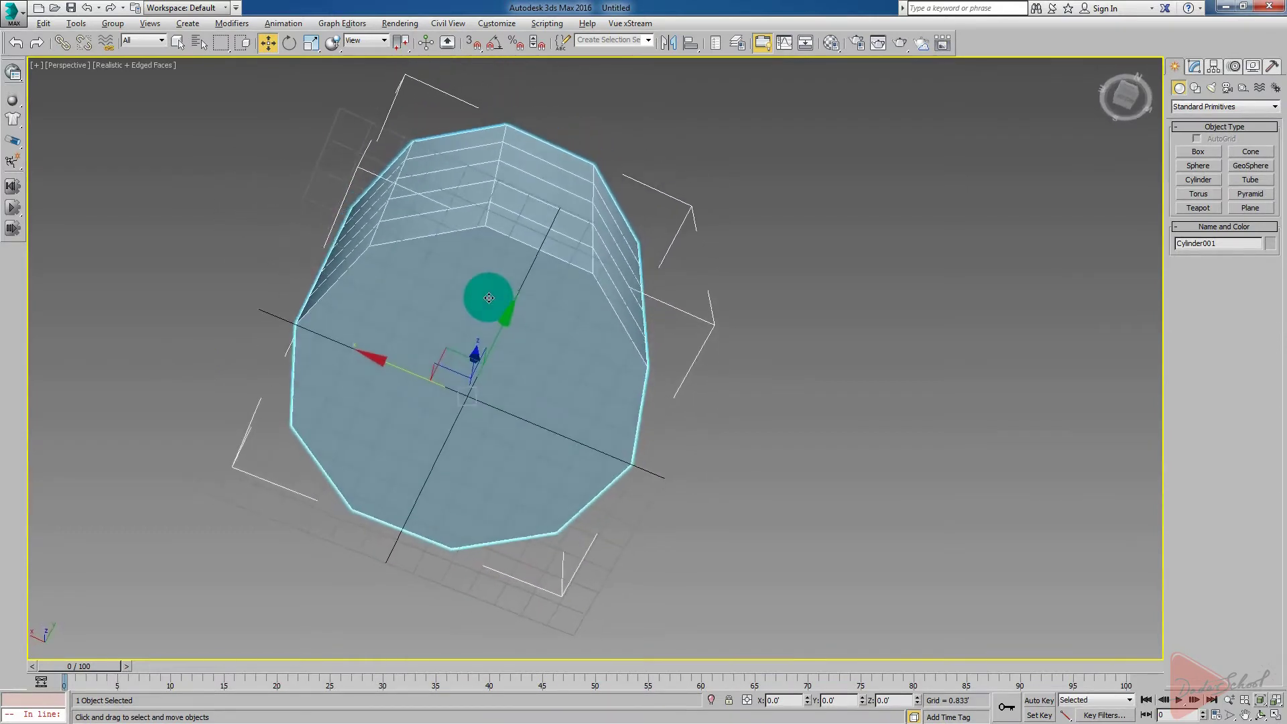
{"action": "scroll", "coordinate": [512, 394], "scroll_direction": "up", "scroll_amount": 5}
{"action": "middle_click_drag", "start_coordinate": [326, 402], "coordinate": [411, 405]}
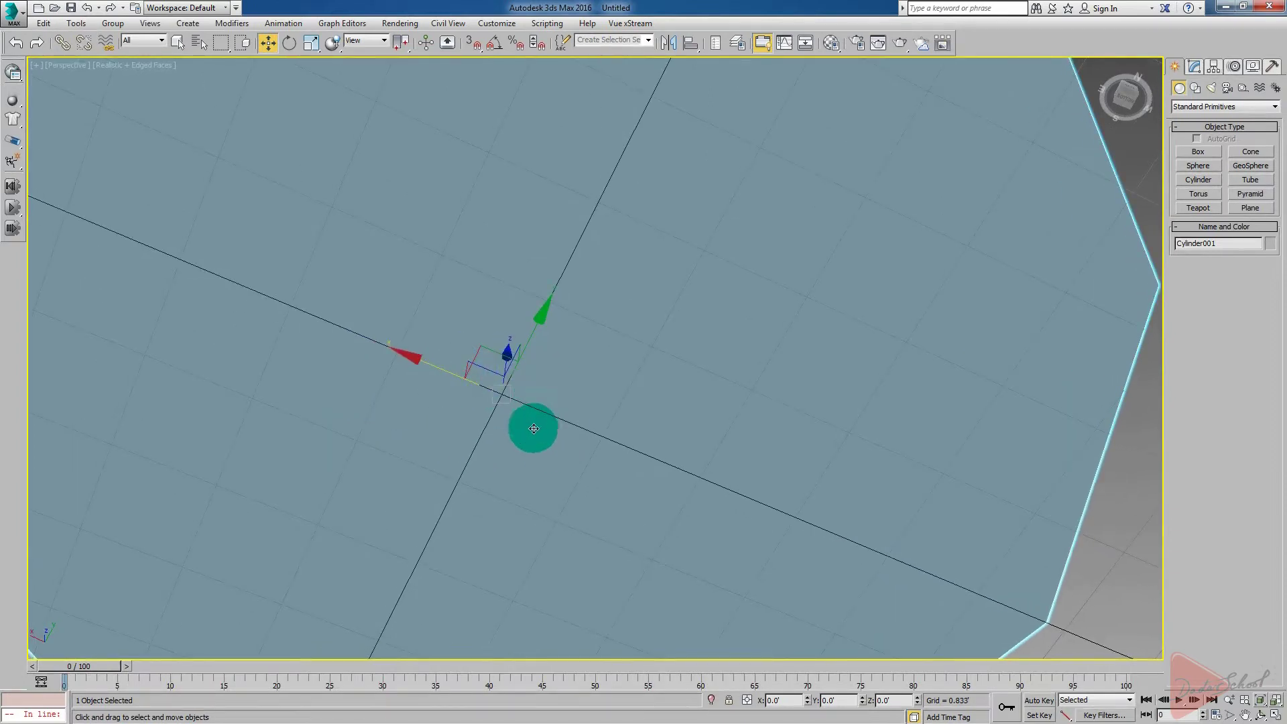
{"action": "scroll", "coordinate": [534, 428], "scroll_direction": "down", "scroll_amount": 6}
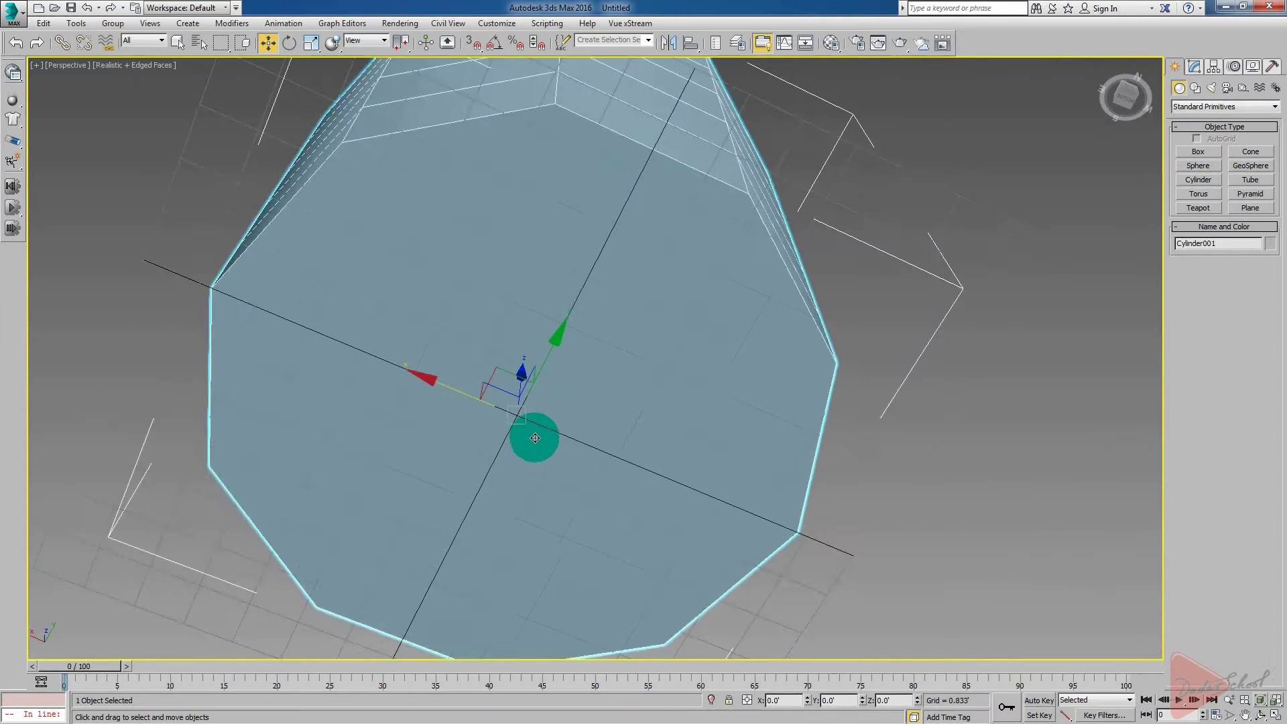
{"action": "scroll", "coordinate": [534, 432], "scroll_direction": "down", "scroll_amount": 3}
{"action": "middle_click_drag", "start_coordinate": [526, 451], "coordinate": [564, 512], "text": "alt"}
{"action": "scroll", "coordinate": [533, 489], "scroll_direction": "up", "scroll_amount": 5}
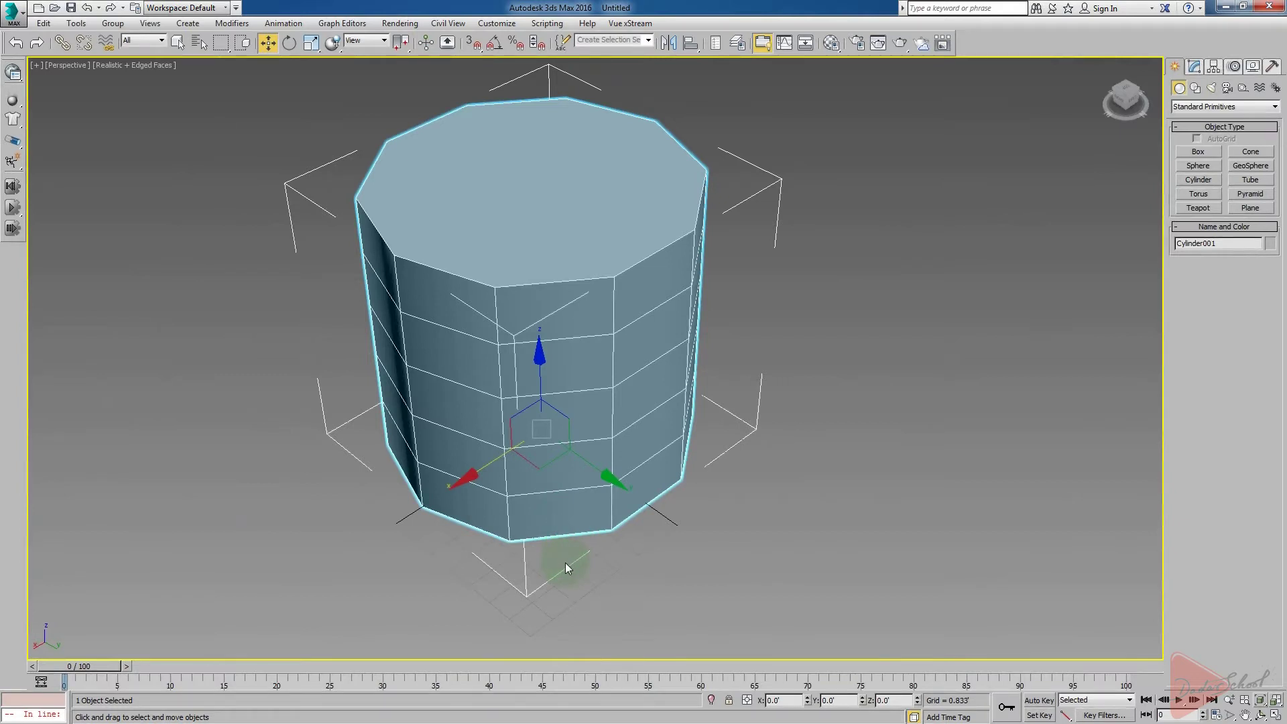
Convert the cylinder to an Editable Poly
{"action": "right_click", "coordinate": [535, 457]}
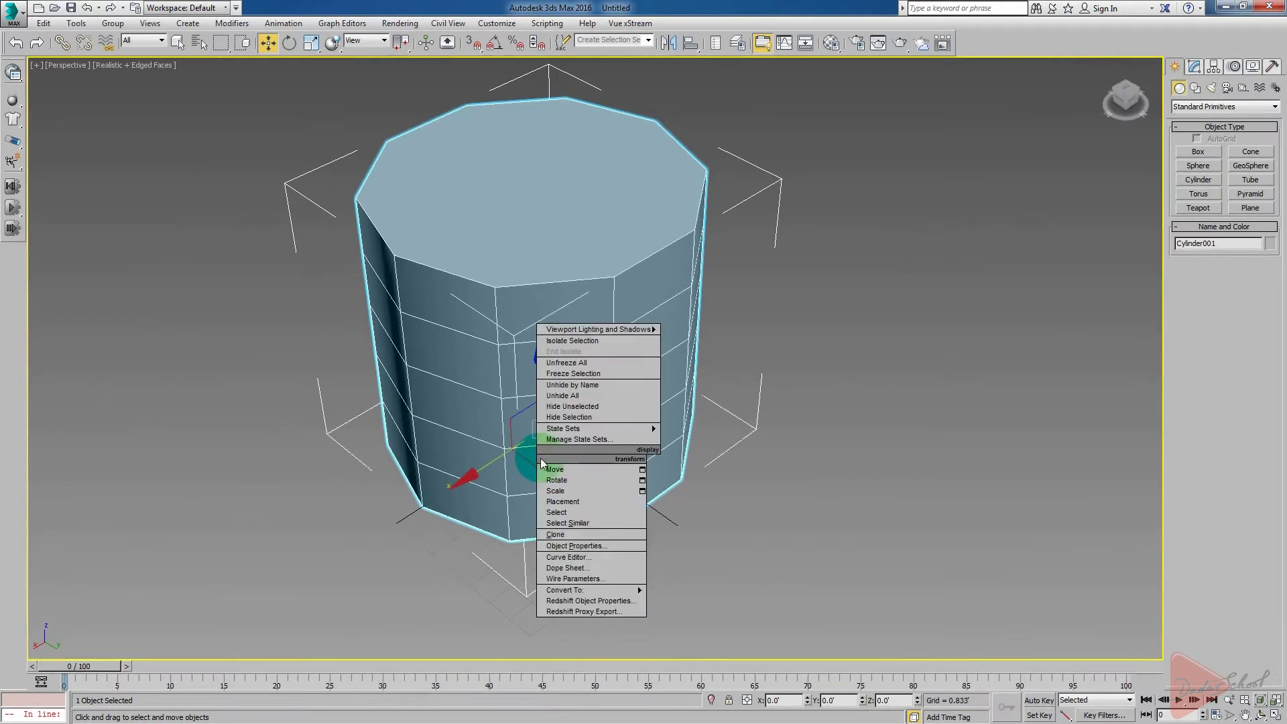
{"action": "mouse_move", "coordinate": [603, 591]}
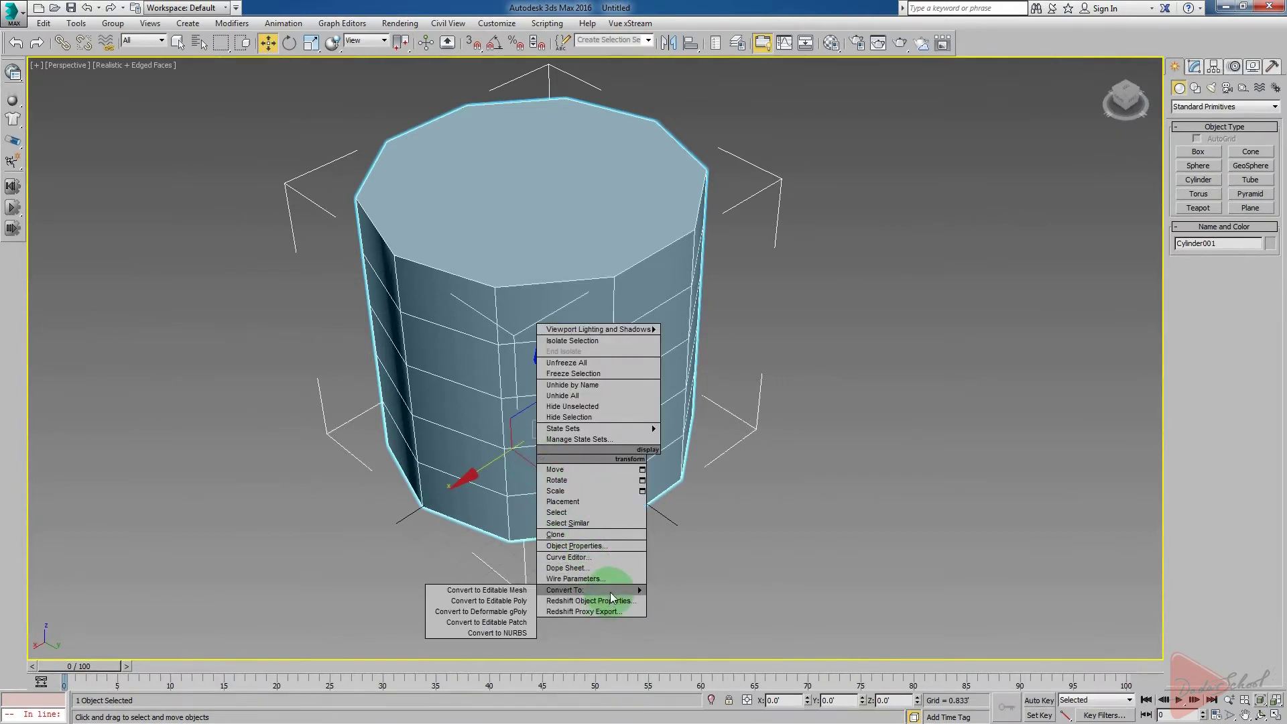
{"action": "left_click", "coordinate": [501, 601]}
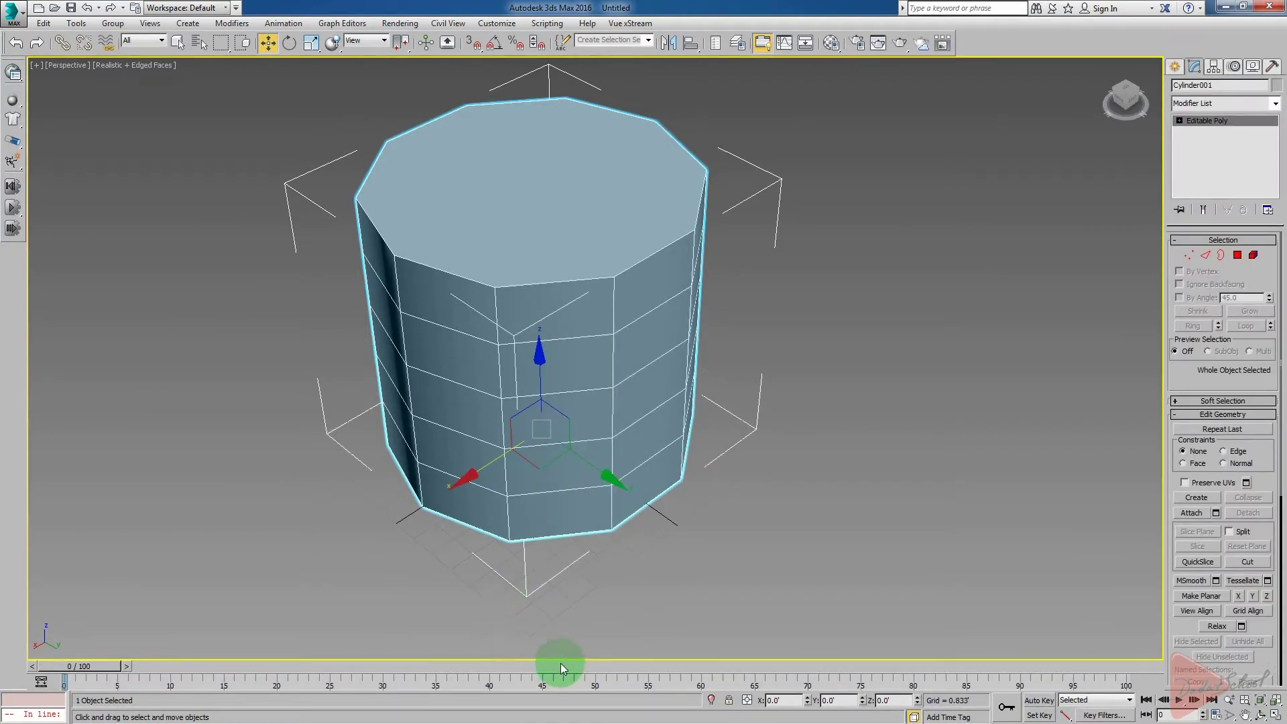
Select the cylinder's top polygon and inset it slightly to form a narrow rim around the edge
{"action": "middle_click_drag", "start_coordinate": [718, 567], "coordinate": [726, 571]}
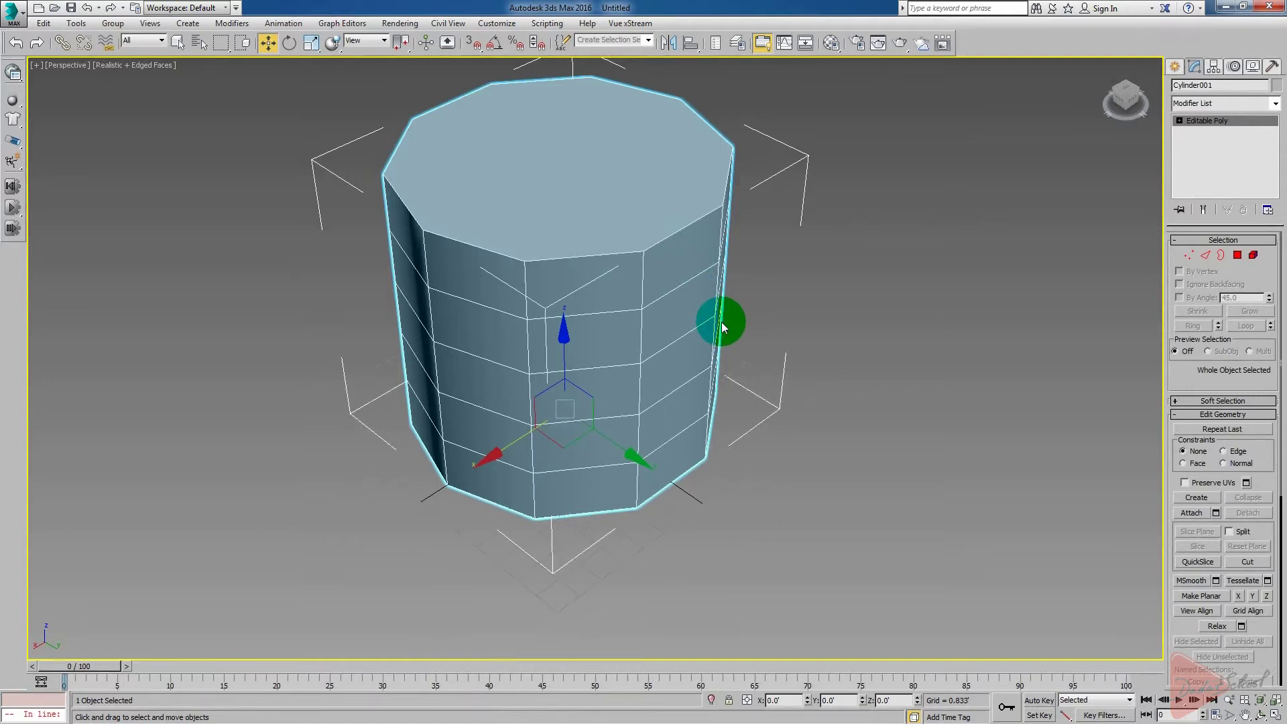
{"action": "middle_click_drag", "start_coordinate": [511, 328], "coordinate": [542, 410]}
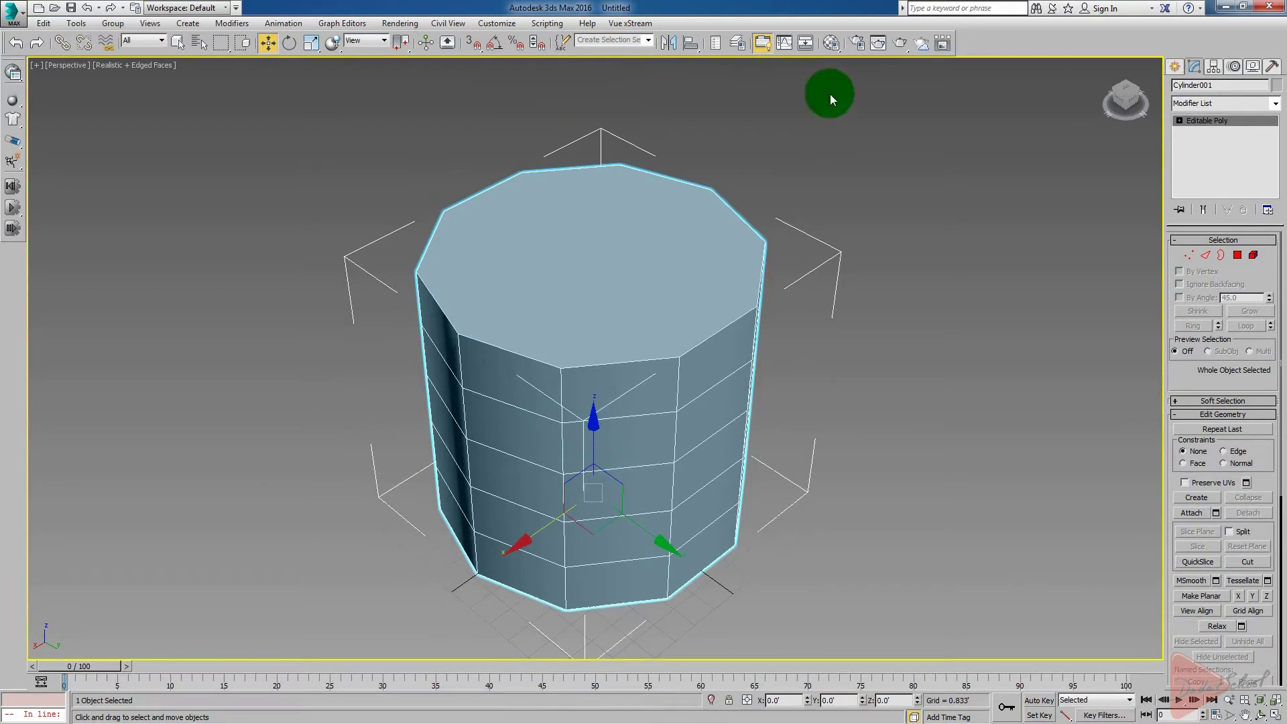
{"action": "left_click", "coordinate": [1237, 255]}
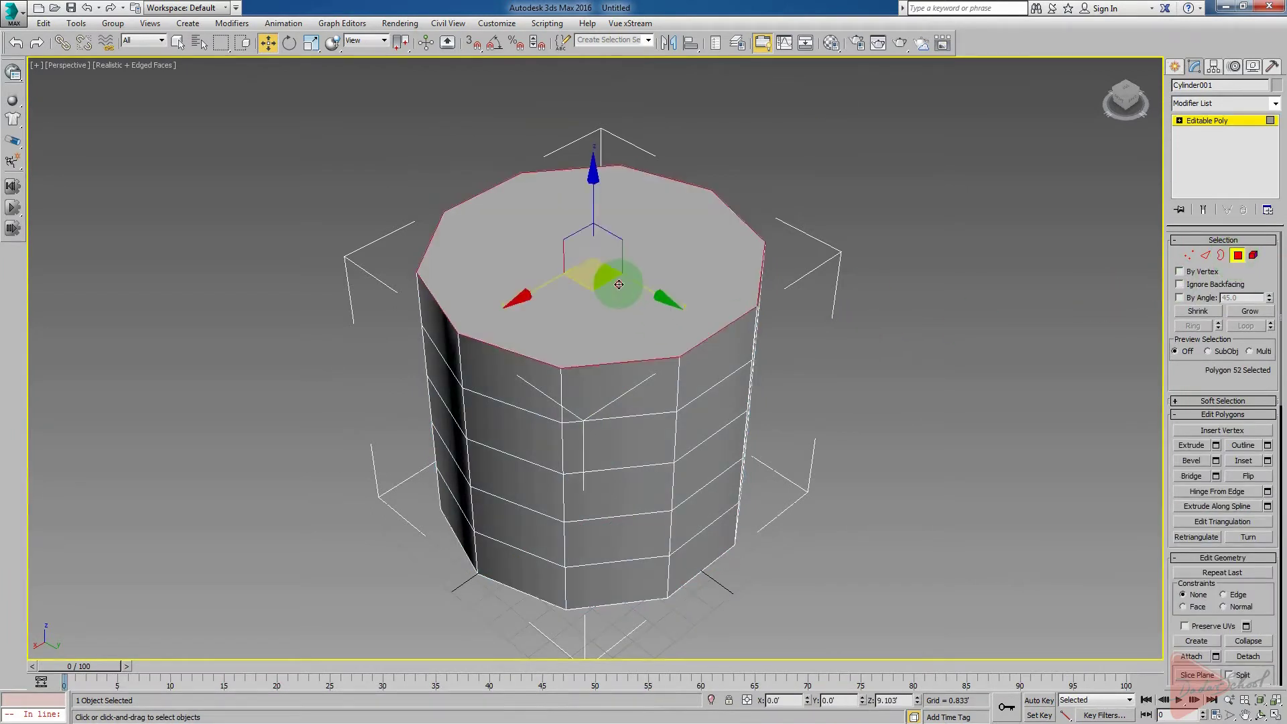
{"action": "left_click", "coordinate": [619, 284]}
{"action": "key", "text": "q"}
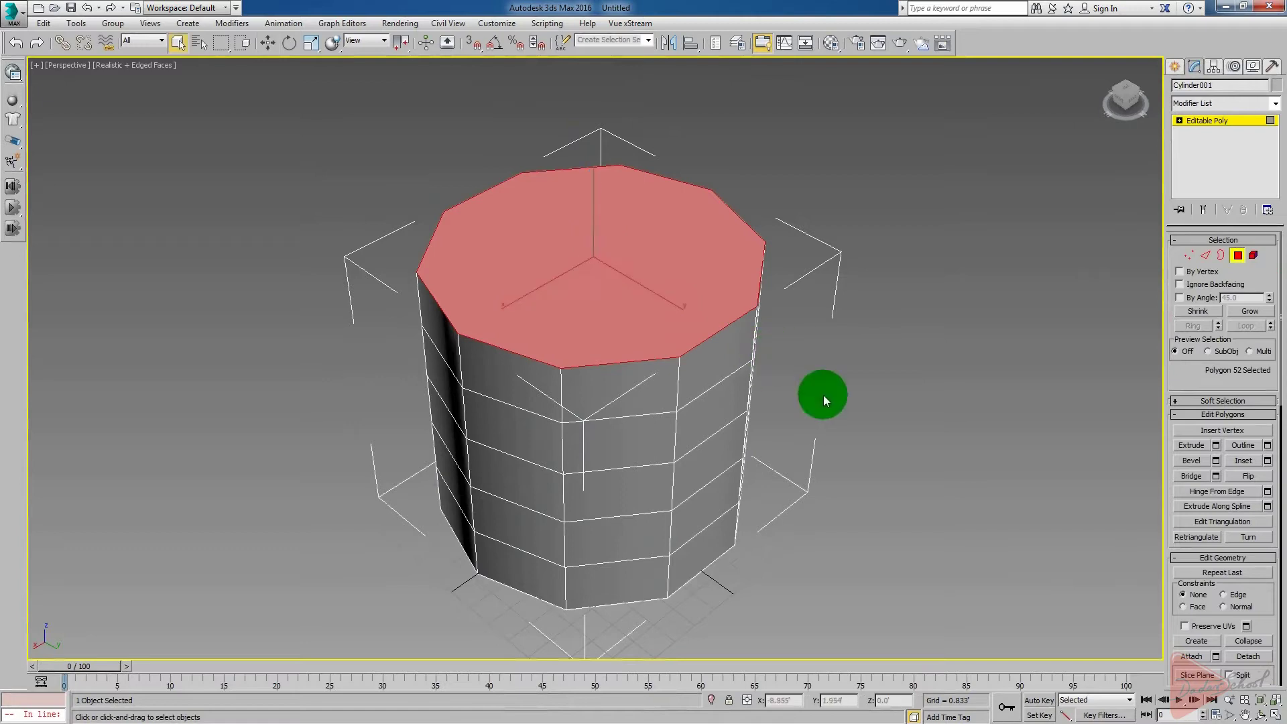
{"action": "mouse_move", "coordinate": [994, 457]}
{"action": "middle_mouse_down", "text": "alt"}
{"action": "mouse_move", "coordinate": [965, 477]}
{"action": "mouse_move", "coordinate": [973, 469]}
{"action": "middle_mouse_up", "text": "alt"}
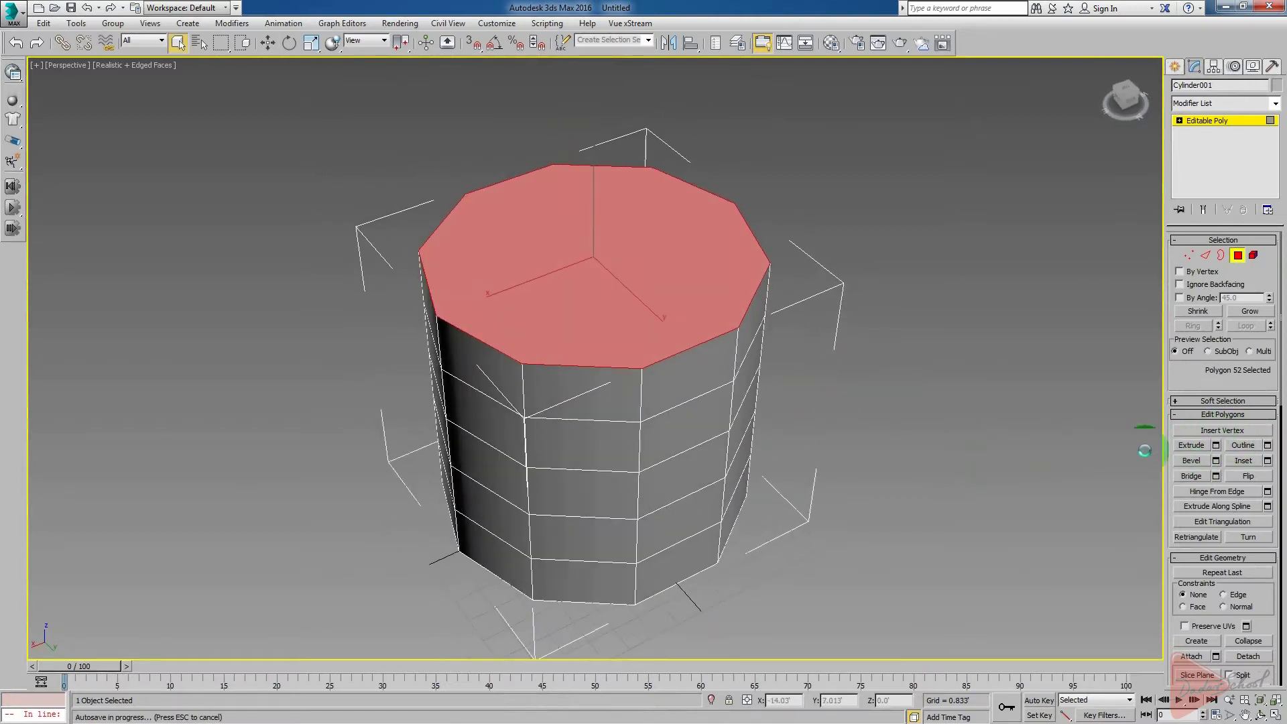
{"action": "left_click", "coordinate": [1247, 461]}
{"action": "scroll", "coordinate": [589, 275], "scroll_direction": "up", "scroll_amount": 4}
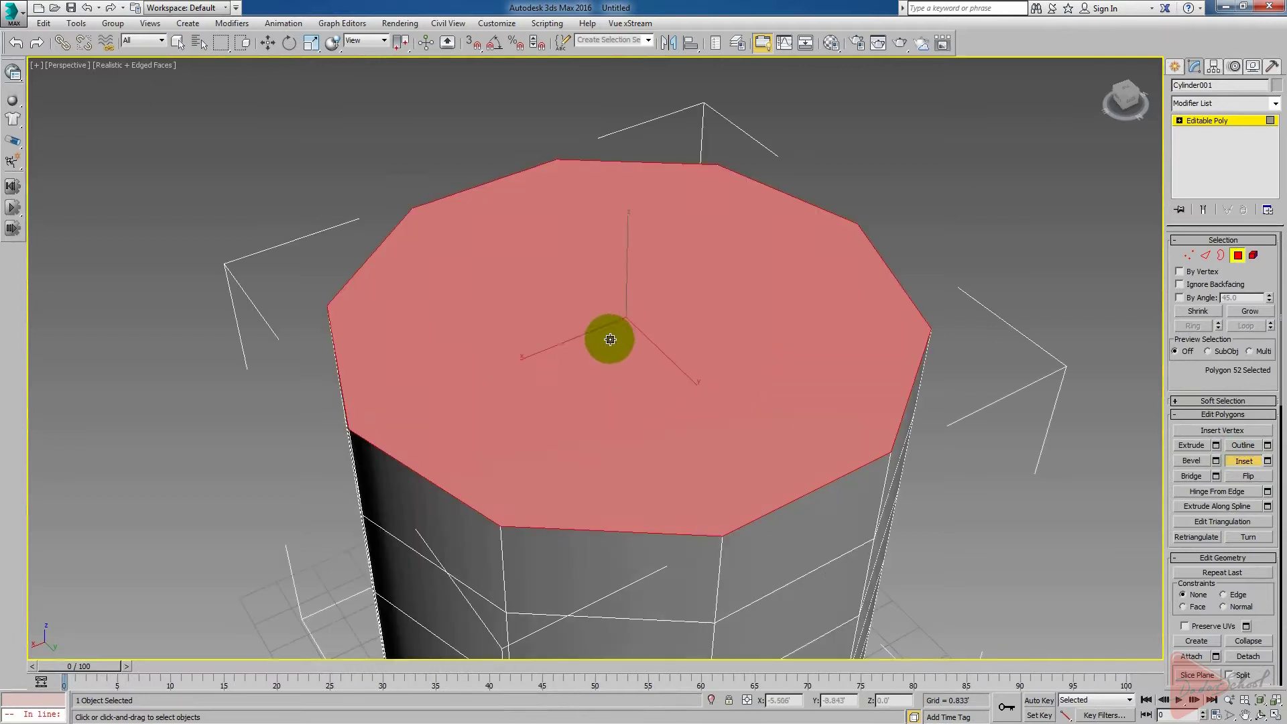
{"action": "left_click_drag", "start_coordinate": [630, 321], "coordinate": [646, 348]}
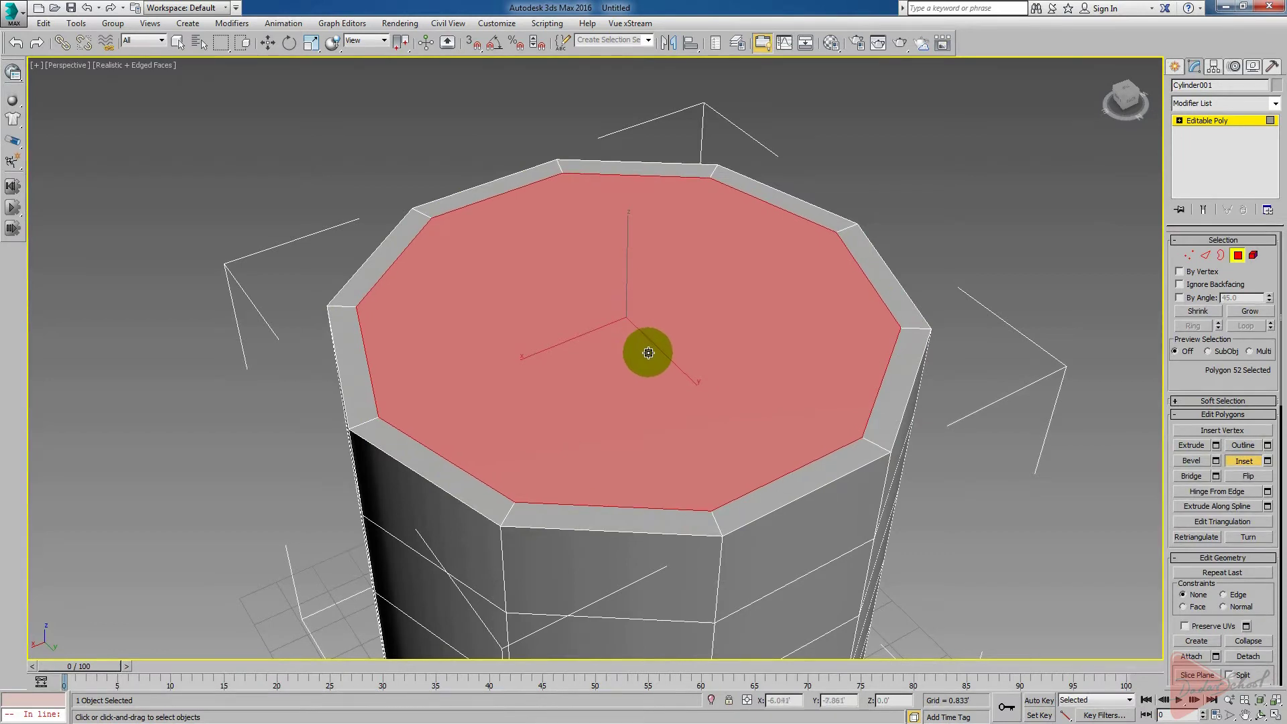
Extrude the inset top polygon down into the cylinder with a height of about -7.229' to hollow it out
{"action": "scroll", "coordinate": [648, 350], "scroll_direction": "down", "scroll_amount": 4}
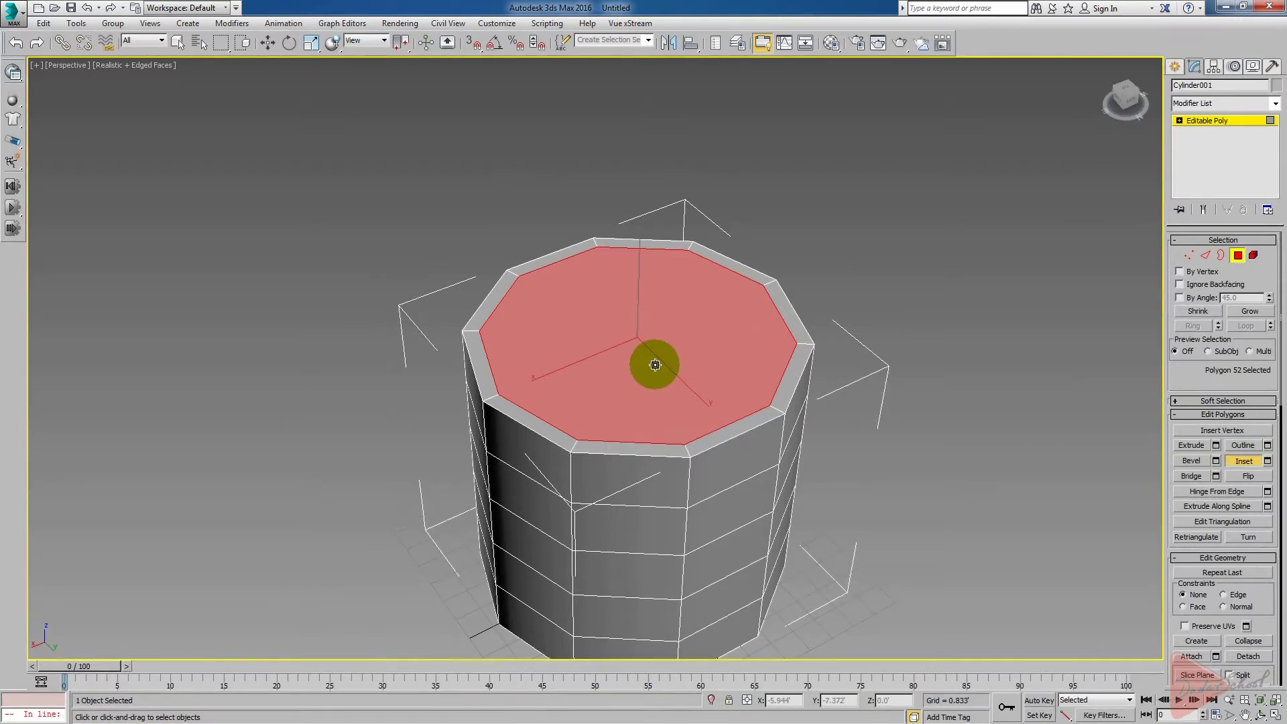
{"action": "scroll", "coordinate": [651, 378], "scroll_direction": "up", "scroll_amount": 3}
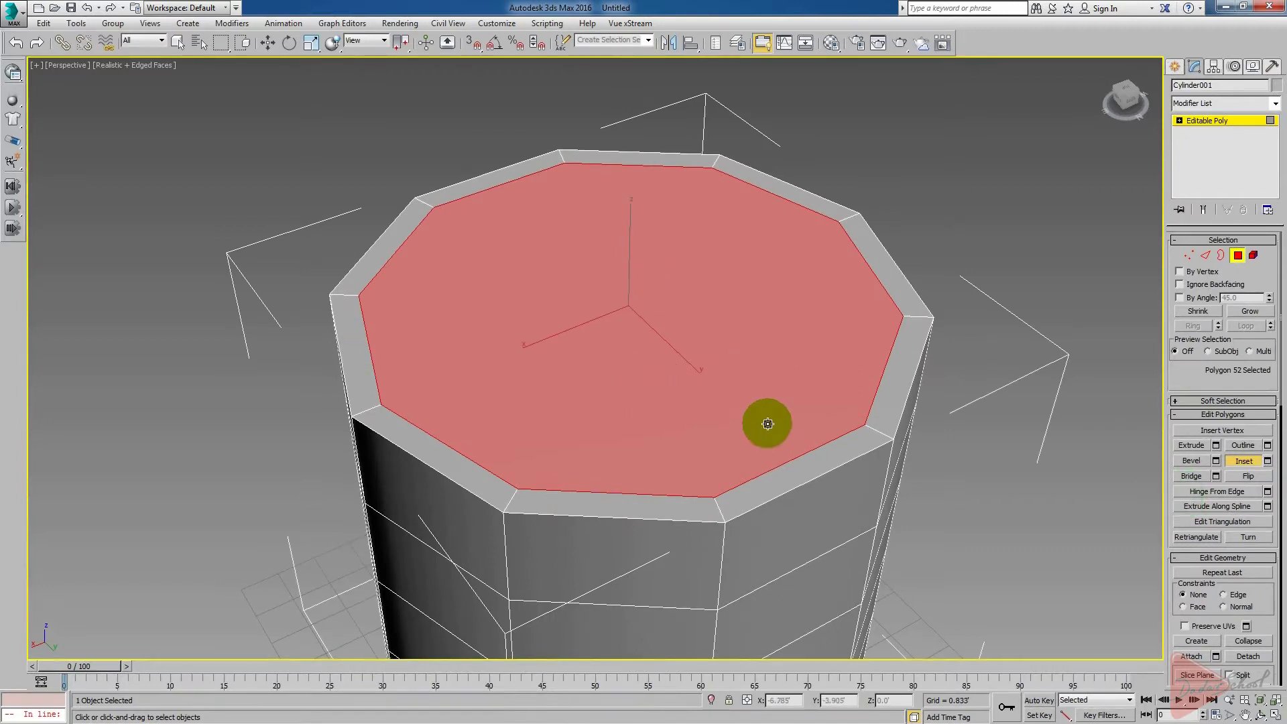
{"action": "scroll", "coordinate": [767, 423], "scroll_direction": "down", "scroll_amount": 5}
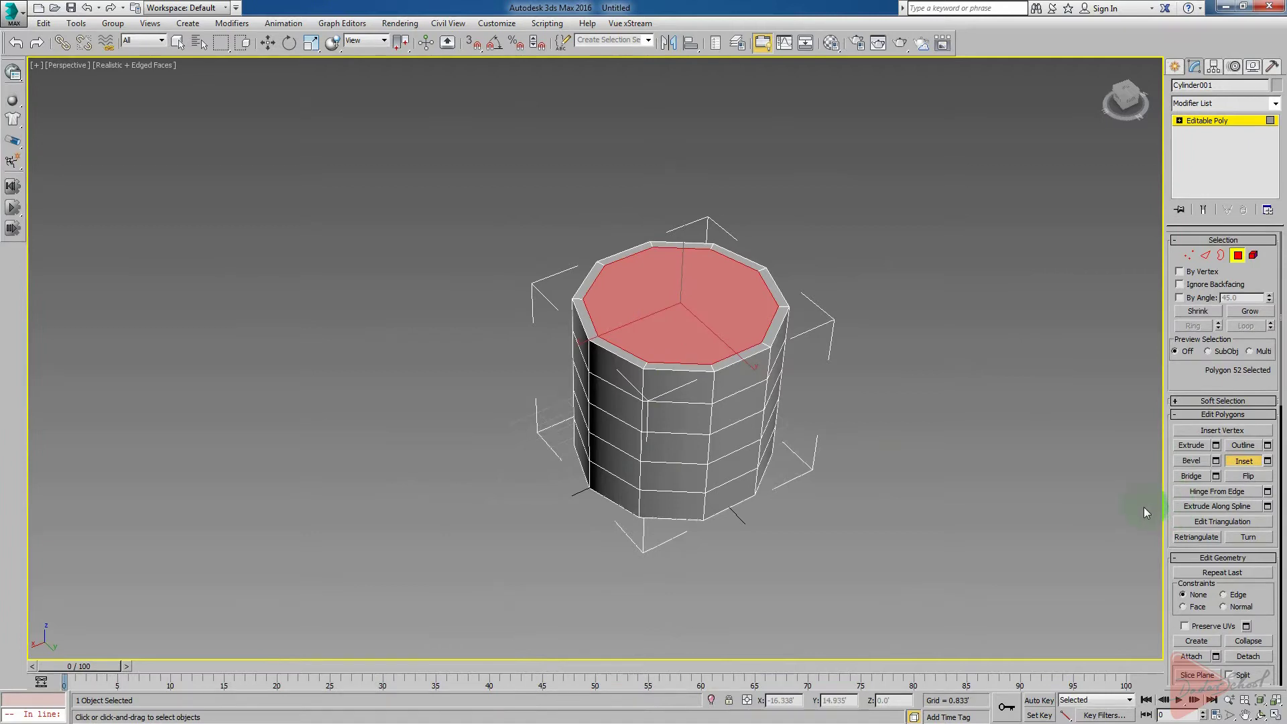
{"action": "left_click", "coordinate": [1217, 446]}
{"action": "scroll", "coordinate": [714, 497], "scroll_direction": "up", "scroll_amount": 5}
{"action": "scroll", "coordinate": [714, 497], "scroll_direction": "down", "scroll_amount": 6}
{"action": "scroll", "coordinate": [715, 493], "scroll_direction": "up", "scroll_amount": 7}
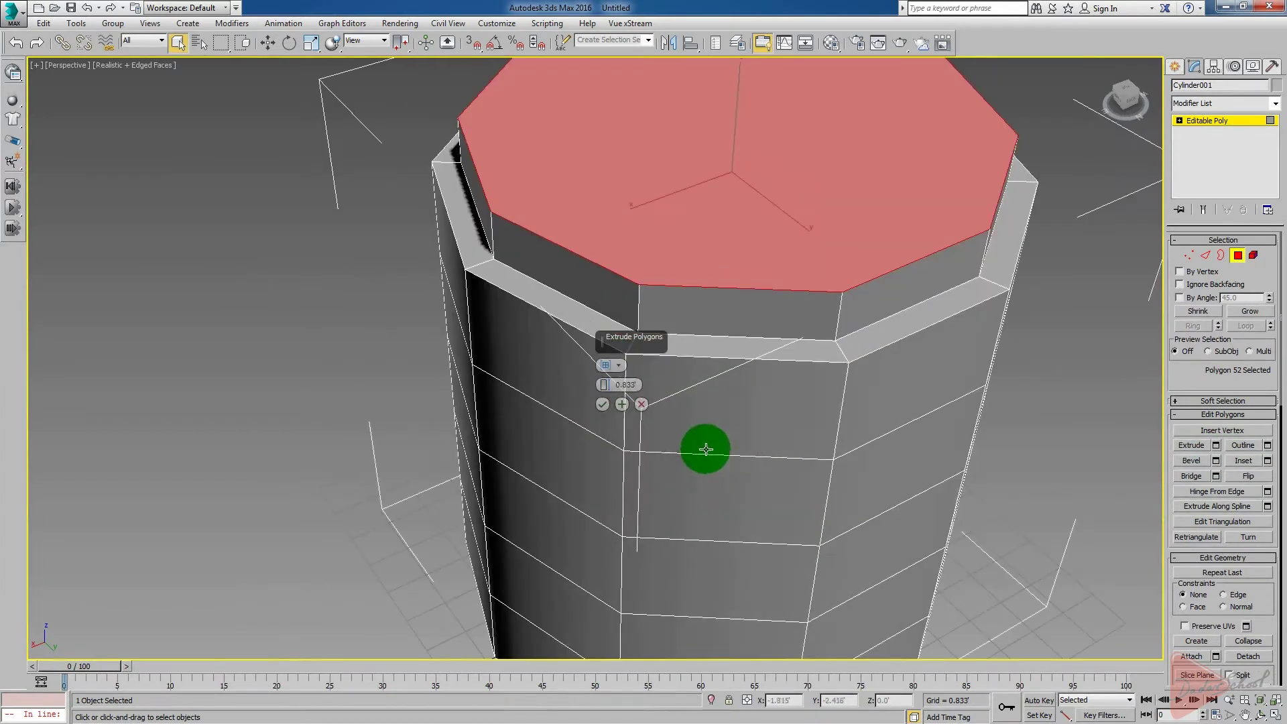
{"action": "middle_click_drag", "start_coordinate": [705, 451], "coordinate": [766, 481]}
{"action": "scroll", "coordinate": [778, 510], "scroll_direction": "down", "scroll_amount": 3}
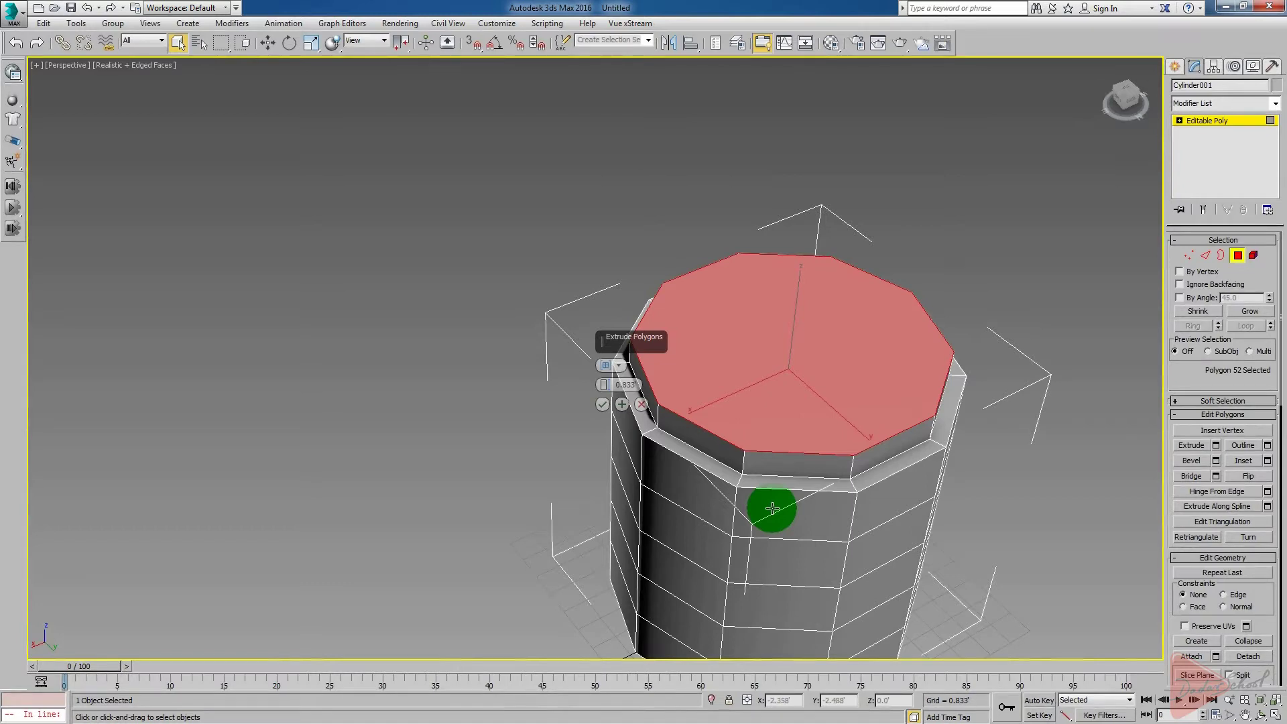
{"action": "middle_click_drag", "start_coordinate": [825, 386], "coordinate": [715, 315]}
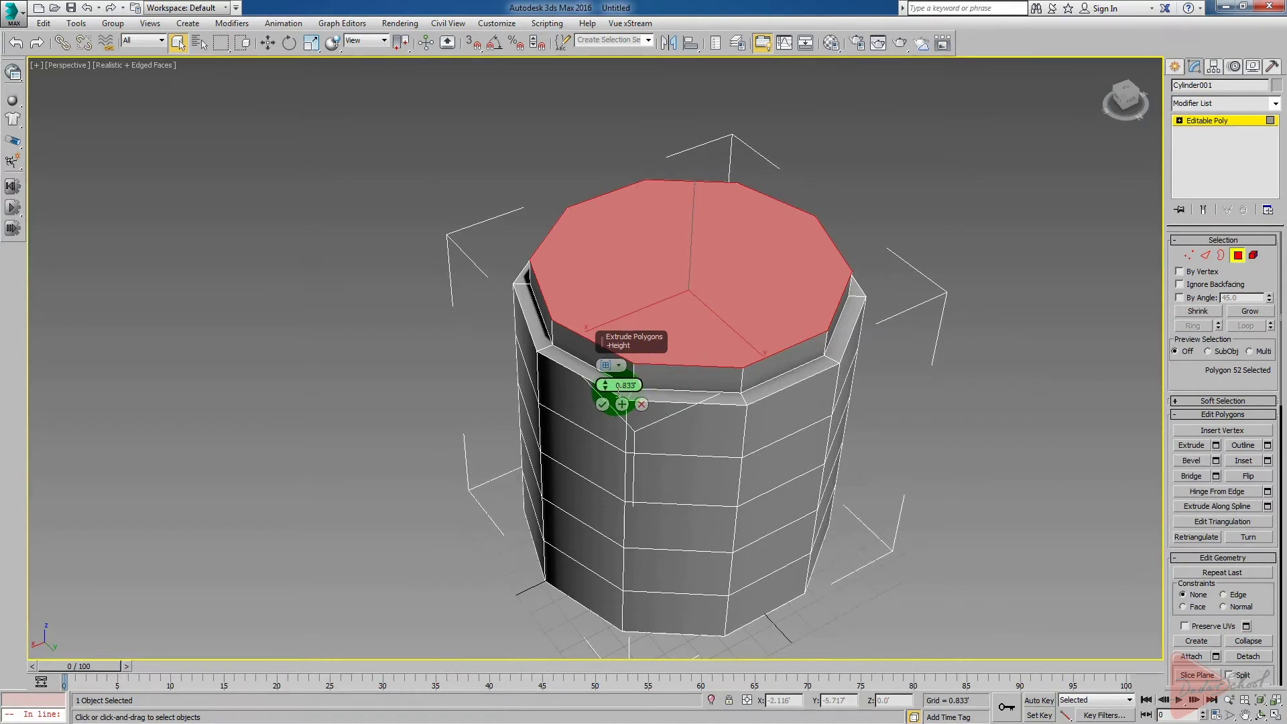
{"action": "left_click_drag", "start_coordinate": [606, 392], "coordinate": [676, 324]}
{"action": "scroll", "coordinate": [711, 267], "scroll_direction": "down", "scroll_amount": 2}
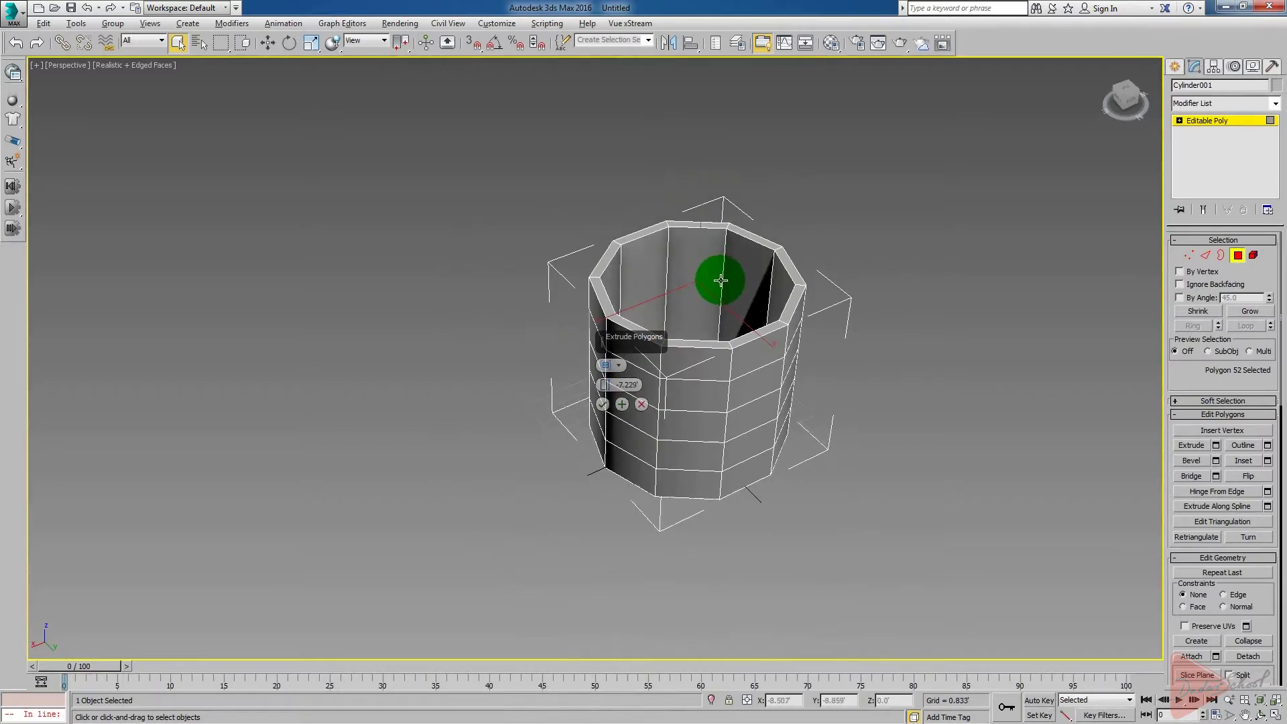
Deepen the cavity's extrusion to about -8.023', checking its floor in the front view, and apply it
{"action": "key", "text": "alt+w"}
{"action": "middle_click_drag", "start_coordinate": [819, 205], "coordinate": [815, 251]}
{"action": "scroll", "coordinate": [815, 251], "scroll_direction": "up", "scroll_amount": 2}
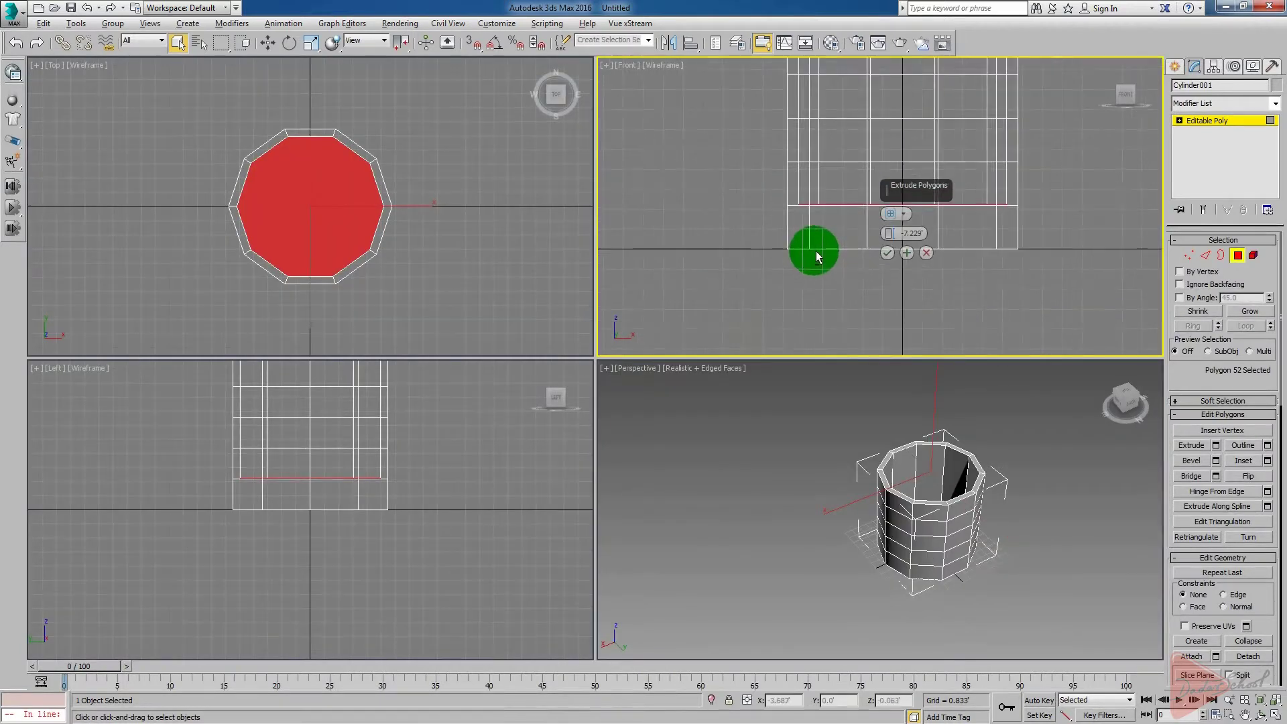
{"action": "key", "text": "alt+w"}
{"action": "middle_click_drag", "start_coordinate": [488, 328], "coordinate": [502, 425]}
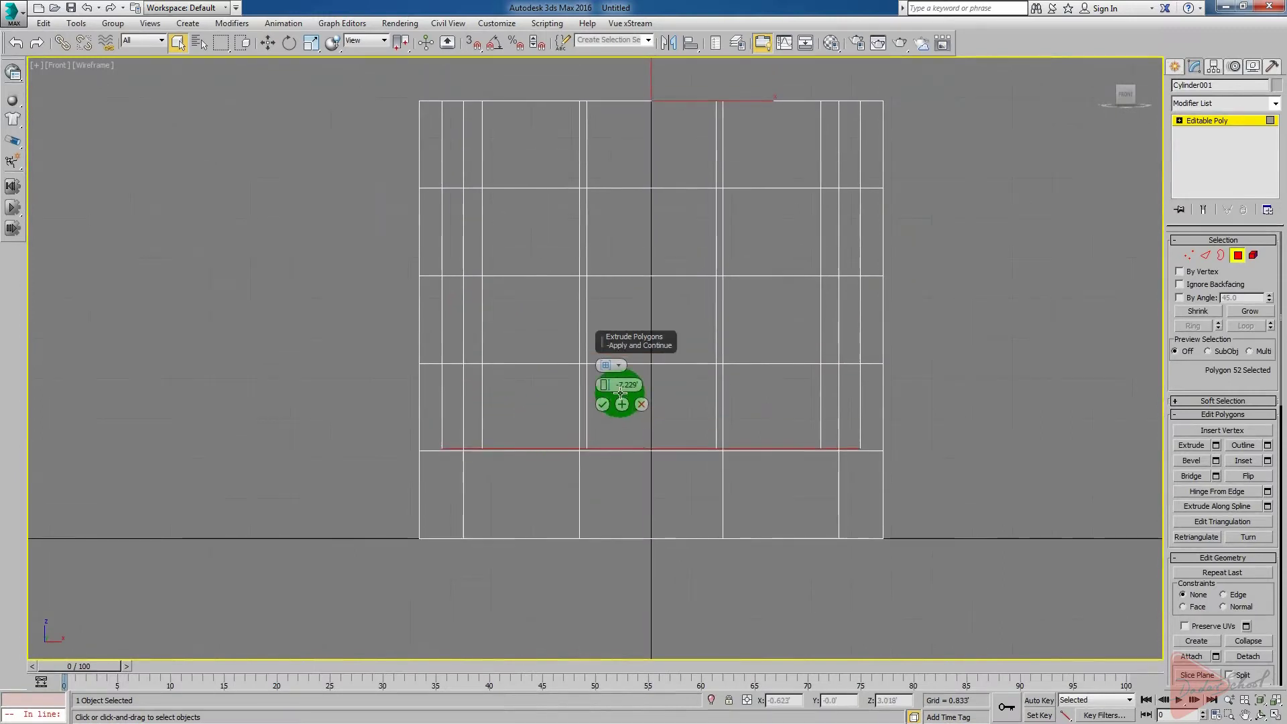
{"action": "left_click_drag", "start_coordinate": [605, 386], "coordinate": [613, 426]}
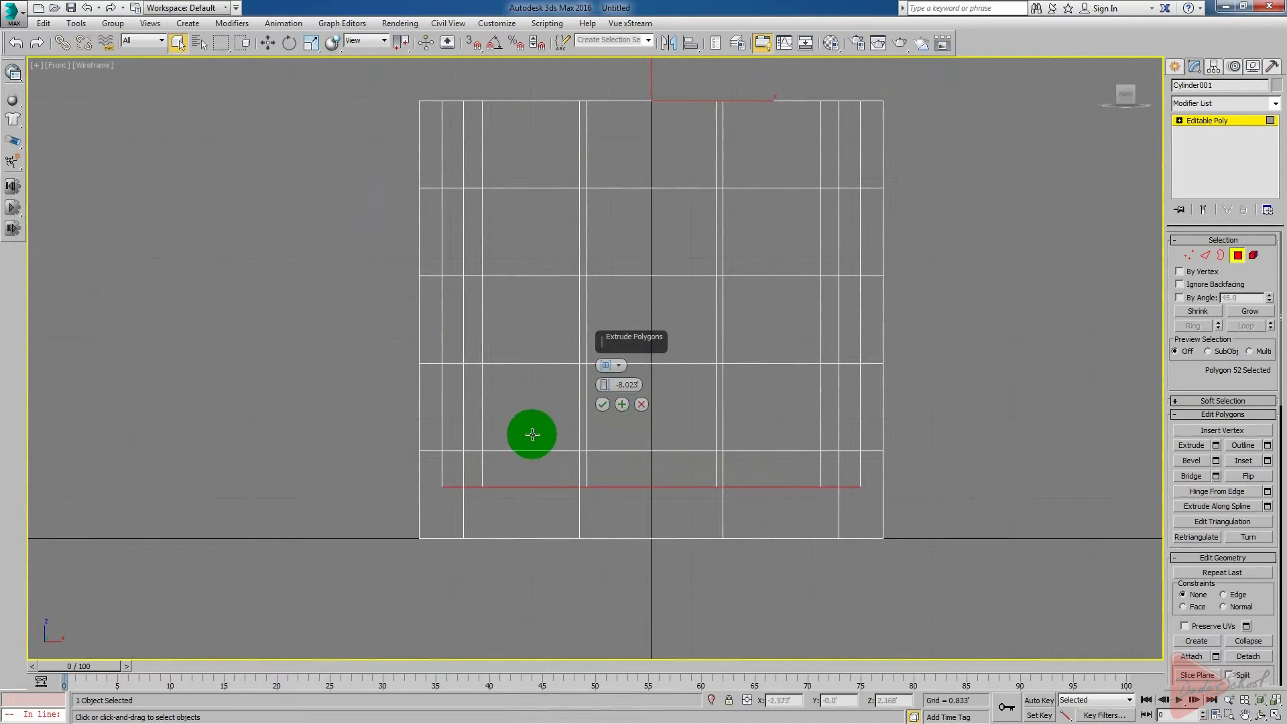
{"action": "left_click", "coordinate": [603, 404]}
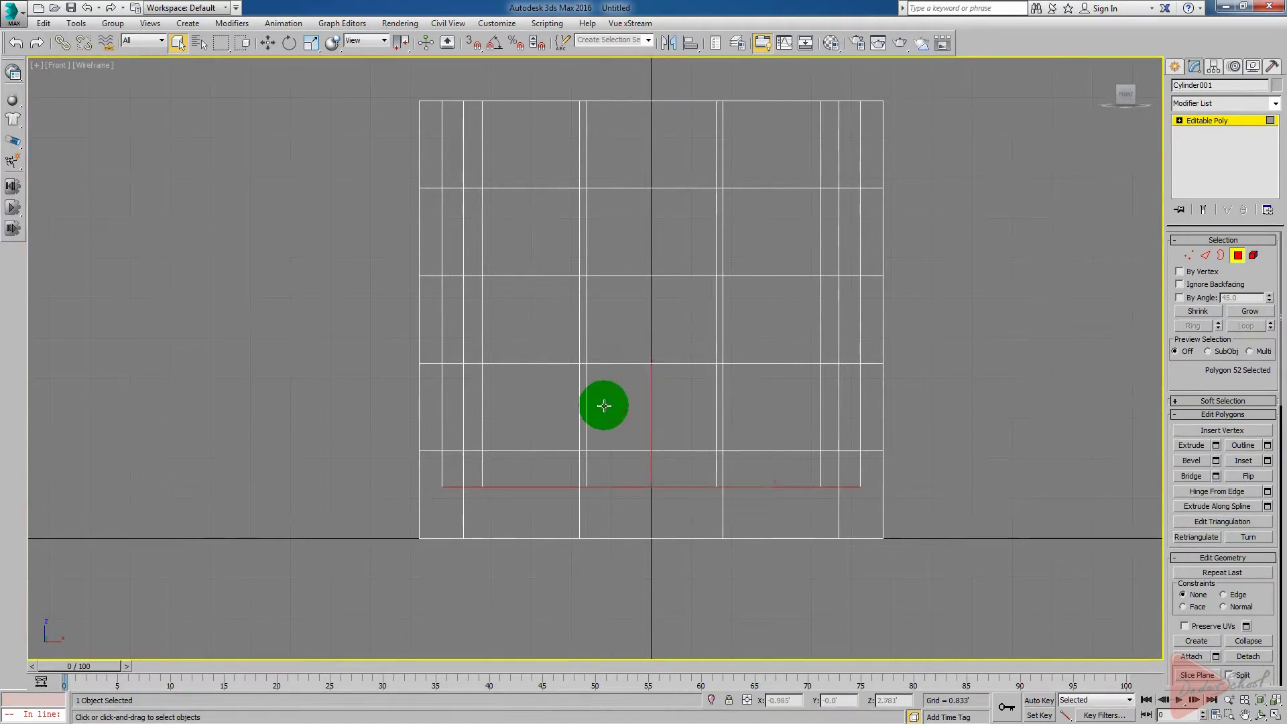
Select the cylinder's bottom polygon and inset it slightly to form a rim around the underside
{"action": "key", "text": "alt+w"}
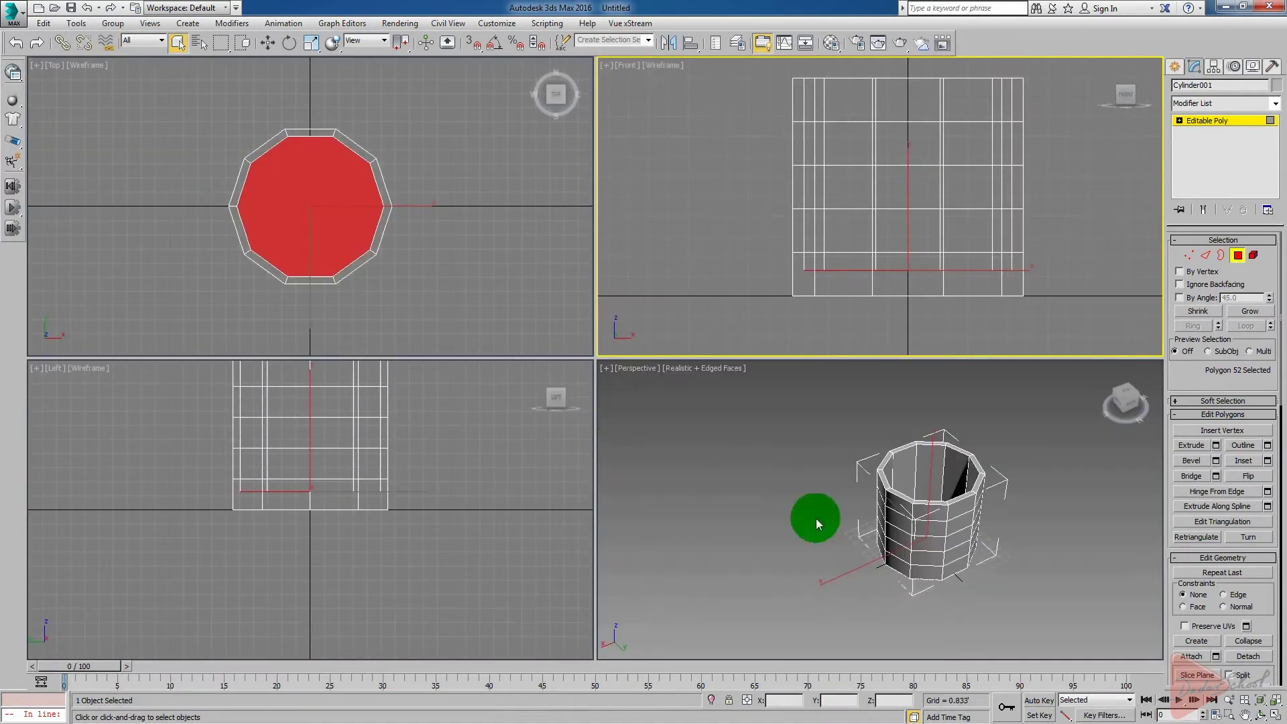
{"action": "right_click", "coordinate": [815, 517]}
{"action": "key", "text": "alt+w"}
{"action": "middle_click_drag", "start_coordinate": [746, 456], "coordinate": [701, 482], "text": "alt"}
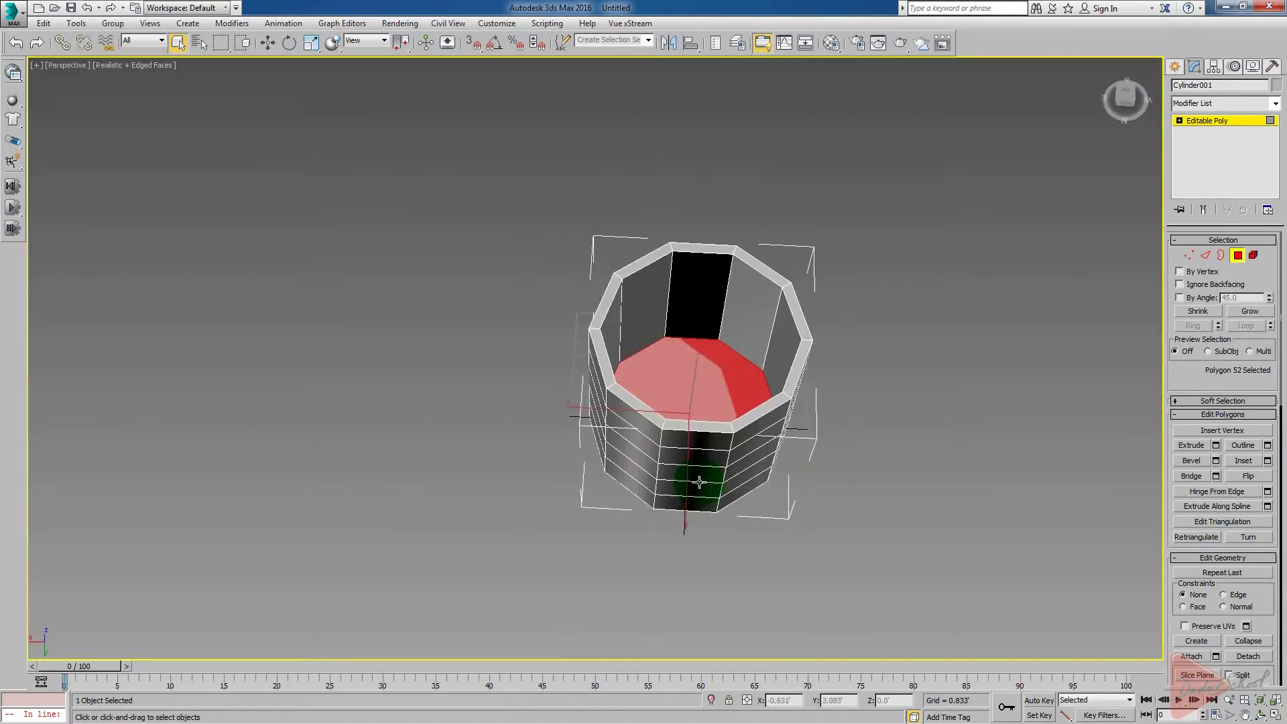
{"action": "scroll", "coordinate": [678, 424], "scroll_direction": "up", "scroll_amount": 4}
{"action": "middle_click_drag", "start_coordinate": [678, 422], "coordinate": [638, 308]}
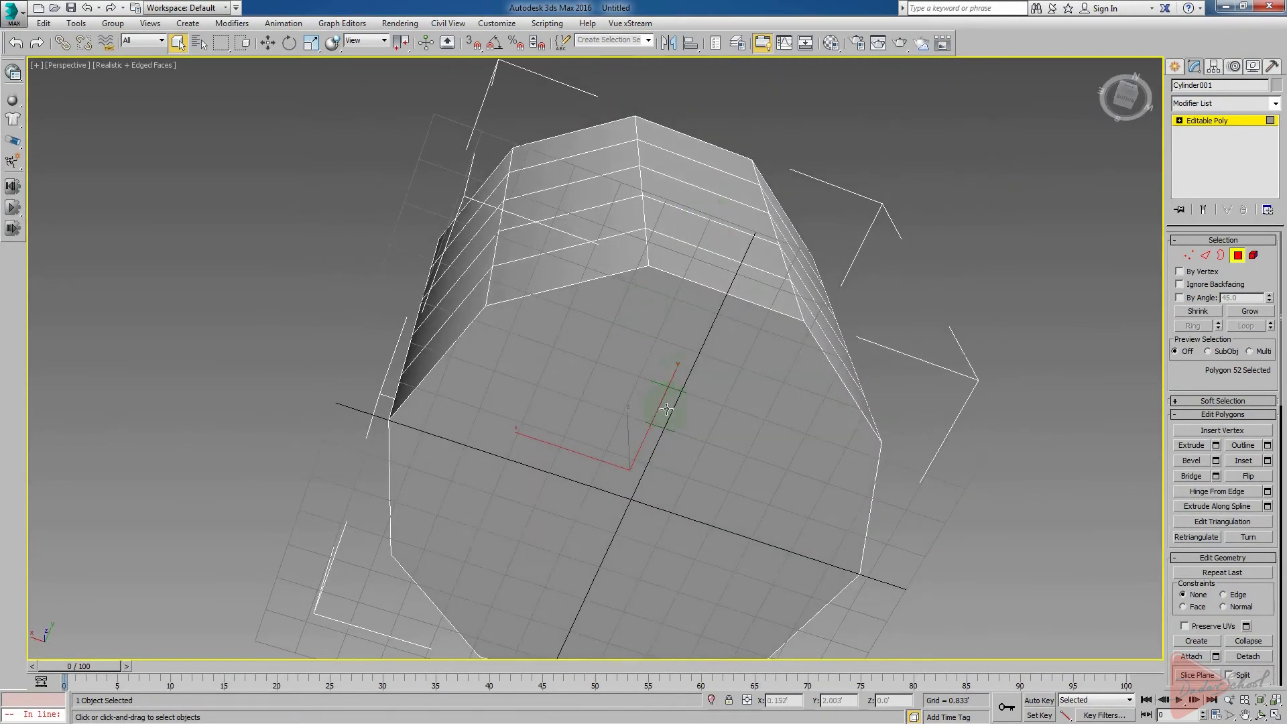
{"action": "left_click", "coordinate": [647, 479]}
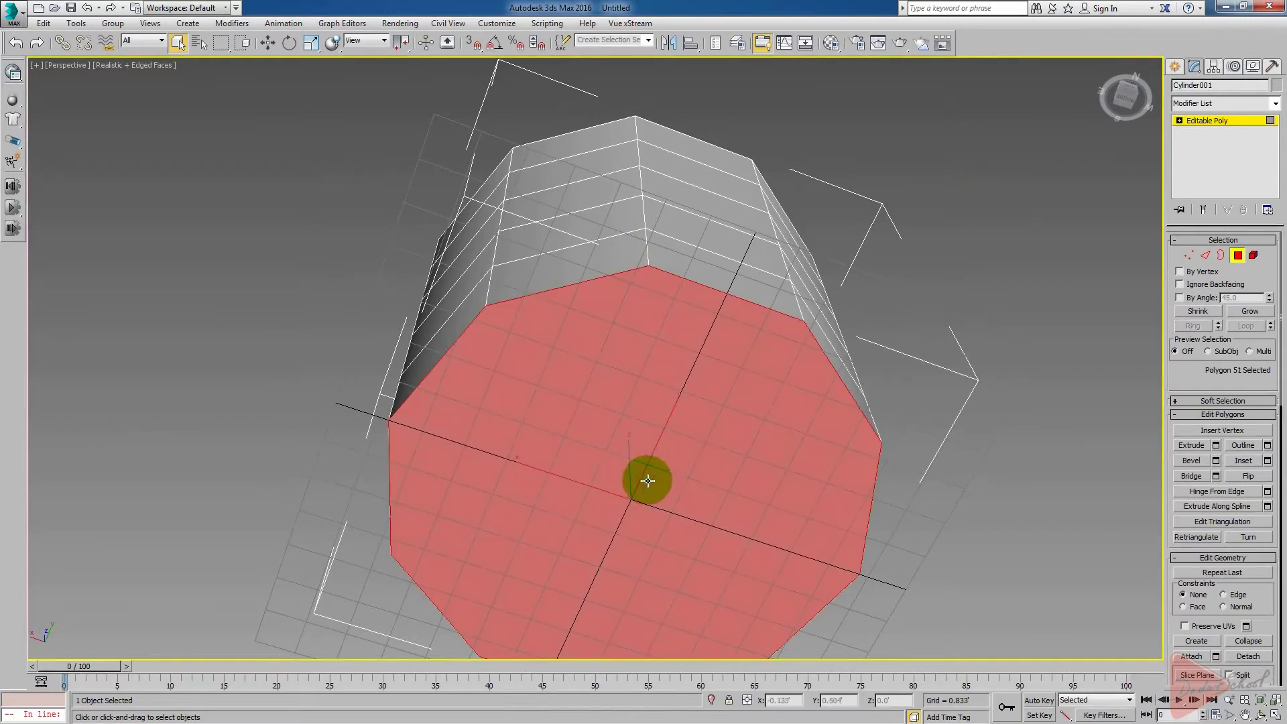
{"action": "middle_click_drag", "start_coordinate": [646, 474], "coordinate": [650, 435]}
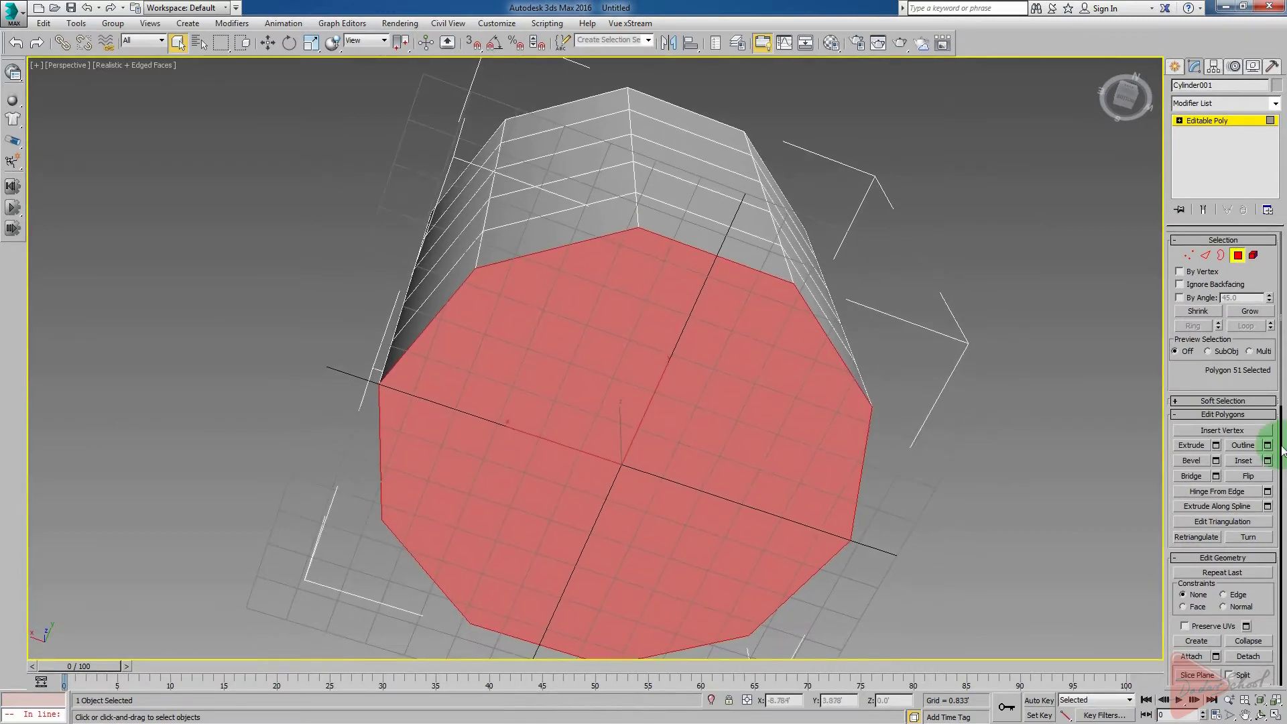
{"action": "left_click", "coordinate": [1251, 461]}
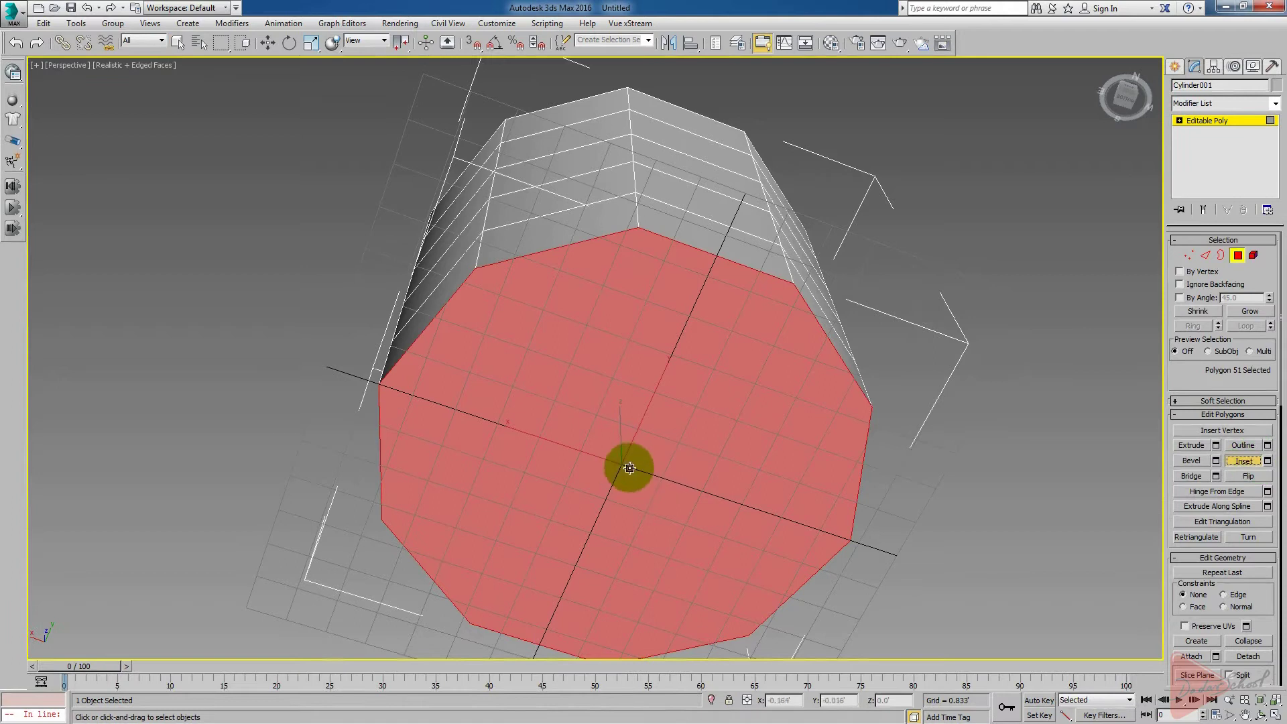
{"action": "left_click_drag", "start_coordinate": [623, 467], "coordinate": [645, 515]}
Extrude the inset bottom polygon slightly into the base and scale it down uniformly so the recess walls taper
{"action": "left_click", "coordinate": [1191, 446]}
{"action": "left_click_drag", "start_coordinate": [626, 464], "coordinate": [627, 506]}
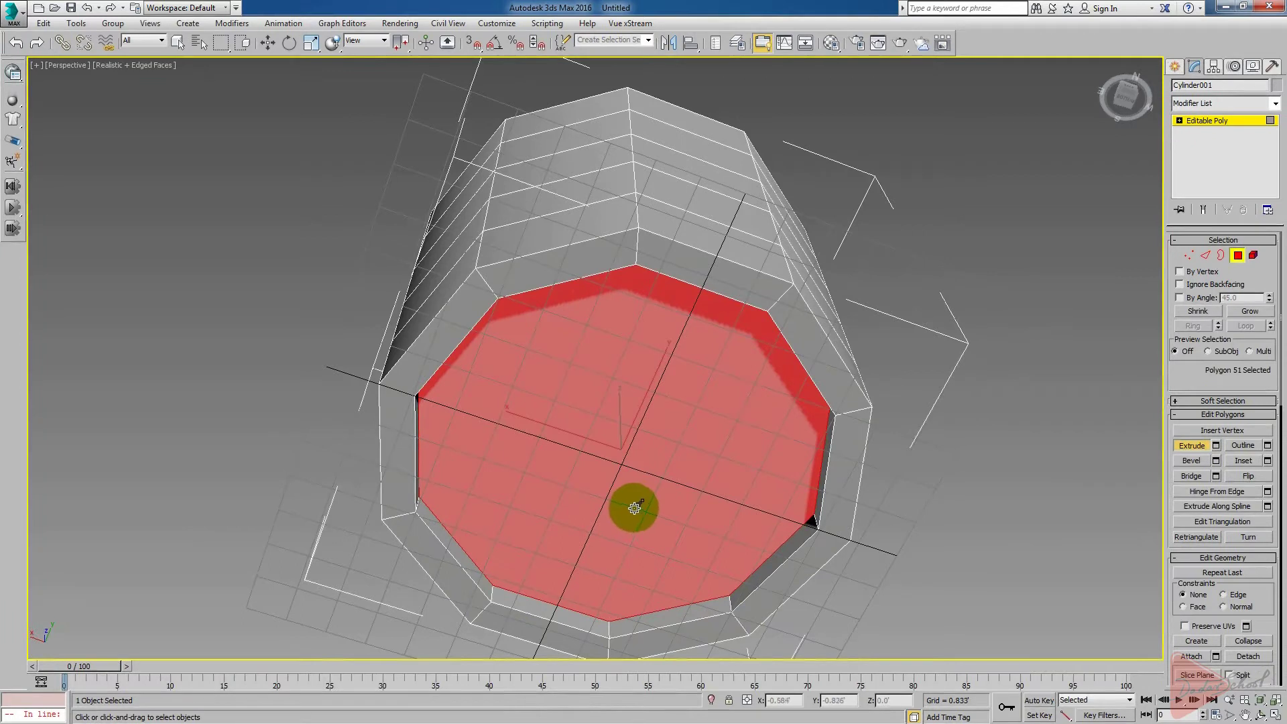
{"action": "key", "text": "r"}
{"action": "middle_click_drag", "start_coordinate": [654, 480], "coordinate": [674, 507], "text": "alt"}
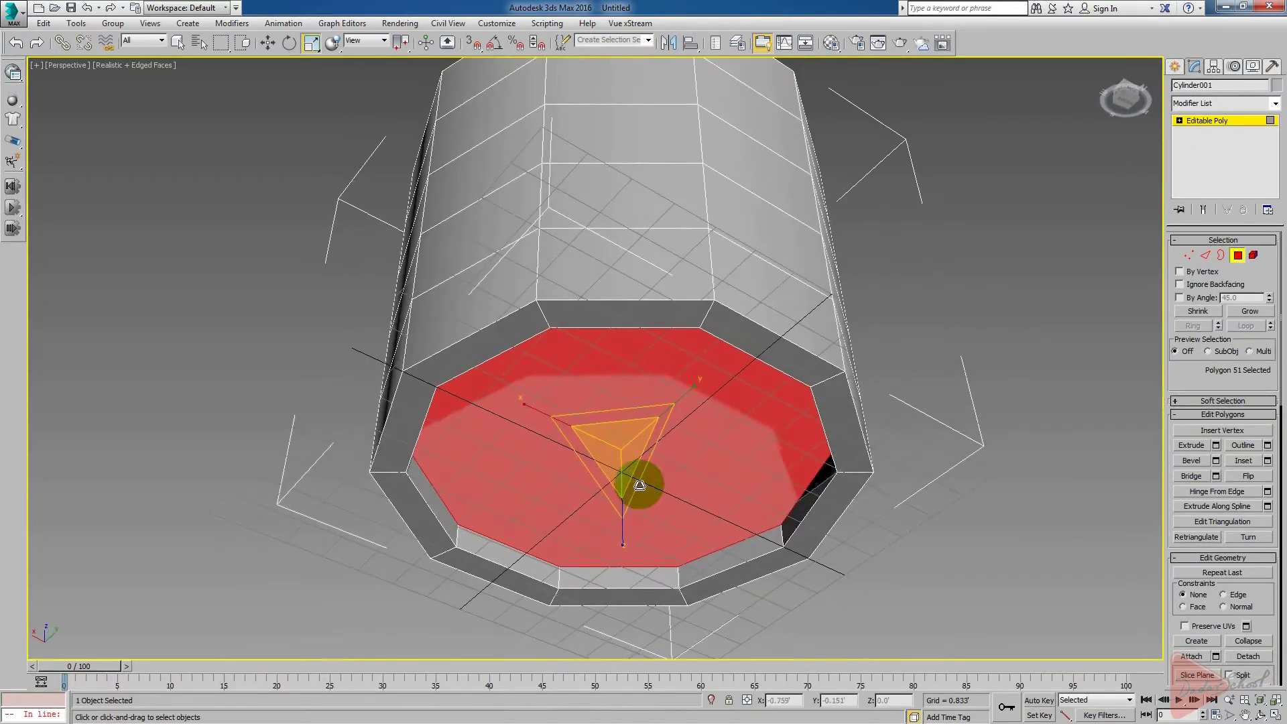
{"action": "left_click_drag", "start_coordinate": [620, 453], "coordinate": [631, 472]}
{"action": "middle_click_drag", "start_coordinate": [641, 472], "coordinate": [662, 492], "text": "alt"}
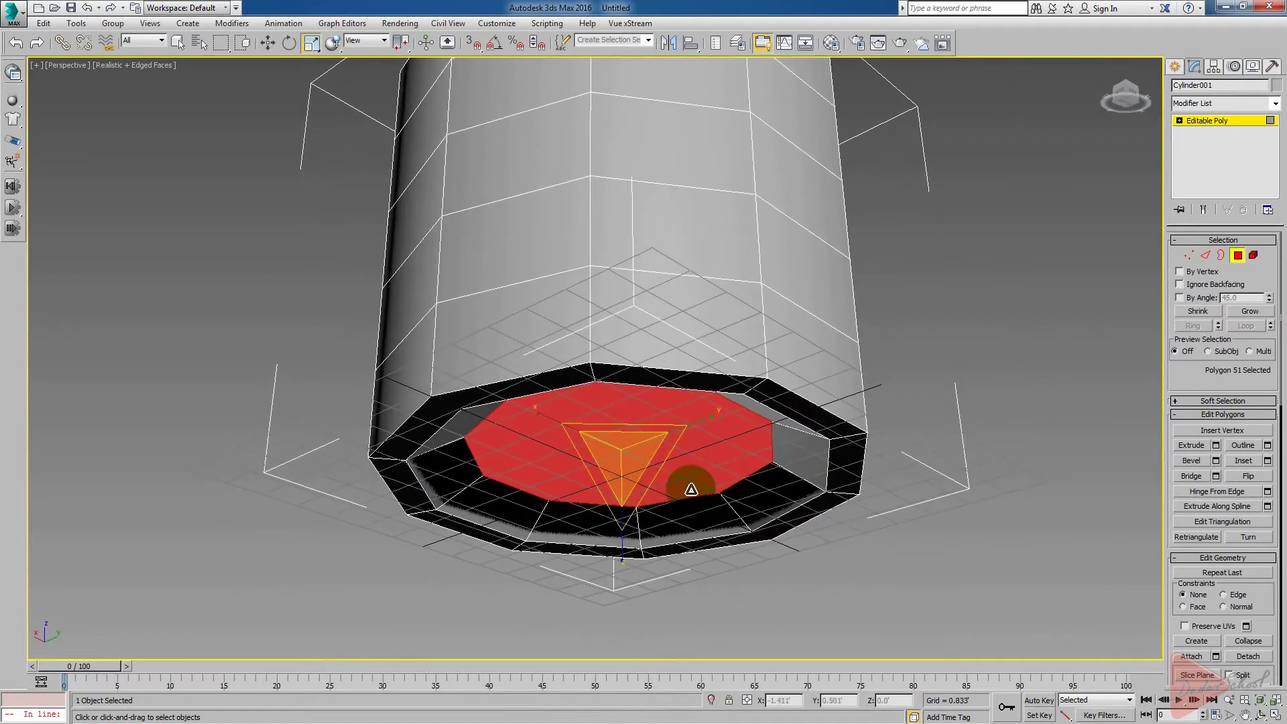
{"action": "middle_click_drag", "start_coordinate": [793, 474], "coordinate": [804, 428], "text": "alt"}
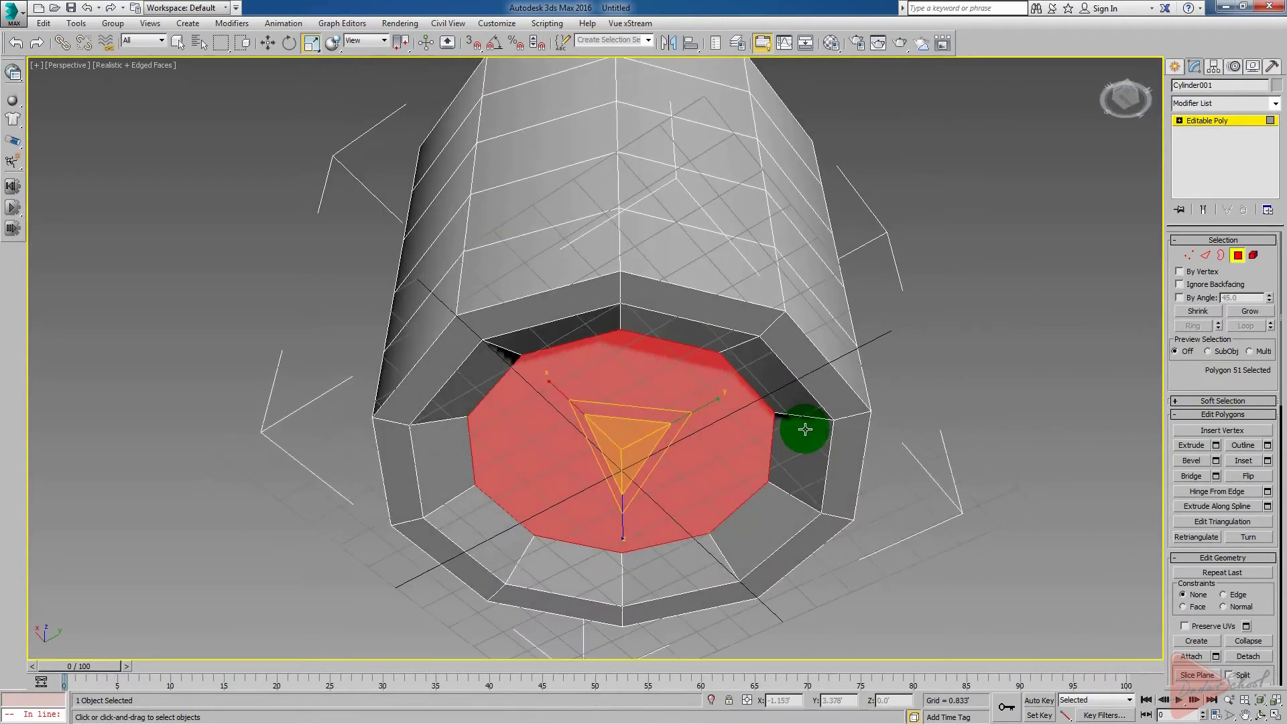
Inset the recessed bottom polygon again and extrude the smaller inner polygon back outward
{"action": "left_click", "coordinate": [1244, 461]}
{"action": "left_click_drag", "start_coordinate": [615, 463], "coordinate": [649, 529]}
{"action": "left_click", "coordinate": [1192, 445]}
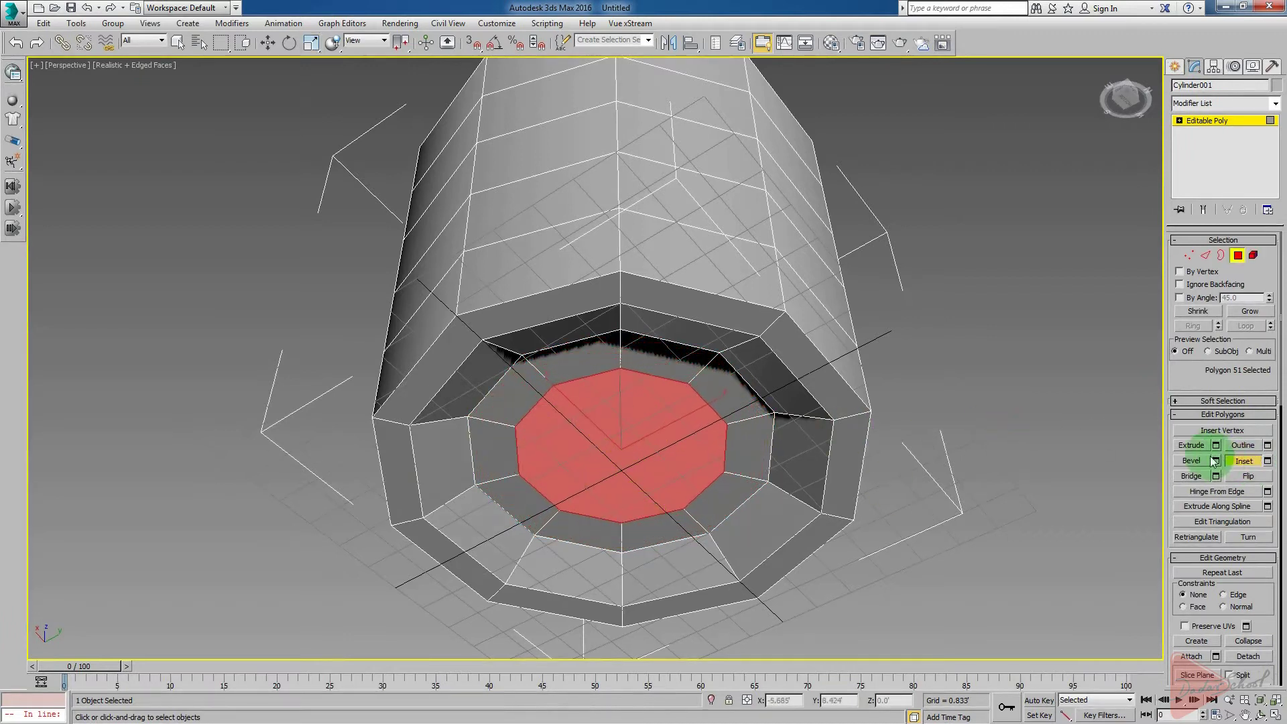
{"action": "left_click_drag", "start_coordinate": [645, 454], "coordinate": [629, 414]}
Scale down the extruded centre polygon on the underside so its sides taper
{"action": "middle_click_drag", "start_coordinate": [681, 477], "coordinate": [676, 510], "text": "alt"}
{"action": "key", "text": "r"}
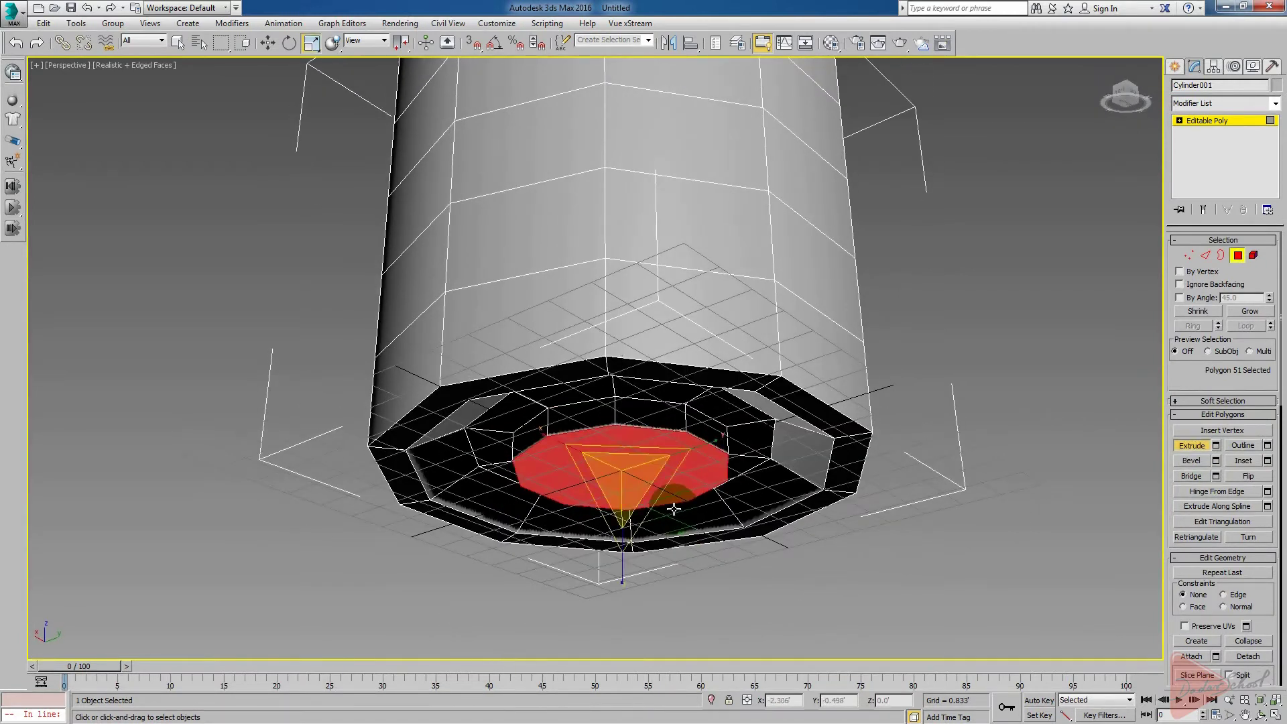
{"action": "left_click_drag", "start_coordinate": [626, 483], "coordinate": [632, 494]}
{"action": "middle_click_drag", "start_coordinate": [632, 494], "coordinate": [756, 430], "text": "alt"}
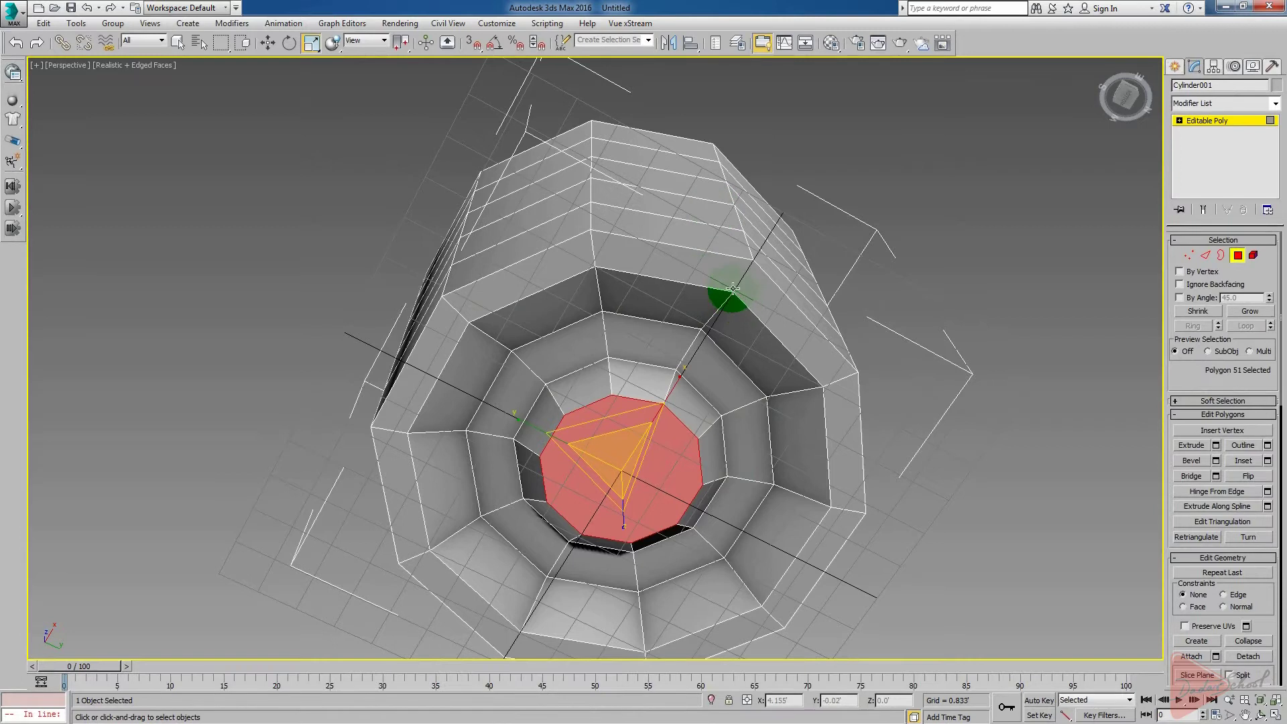
In the four-viewport layout, select the second and fourth polygons from the top in one column of the cylinder's outer wall
{"action": "scroll", "coordinate": [716, 281], "scroll_direction": "down", "scroll_amount": 2}
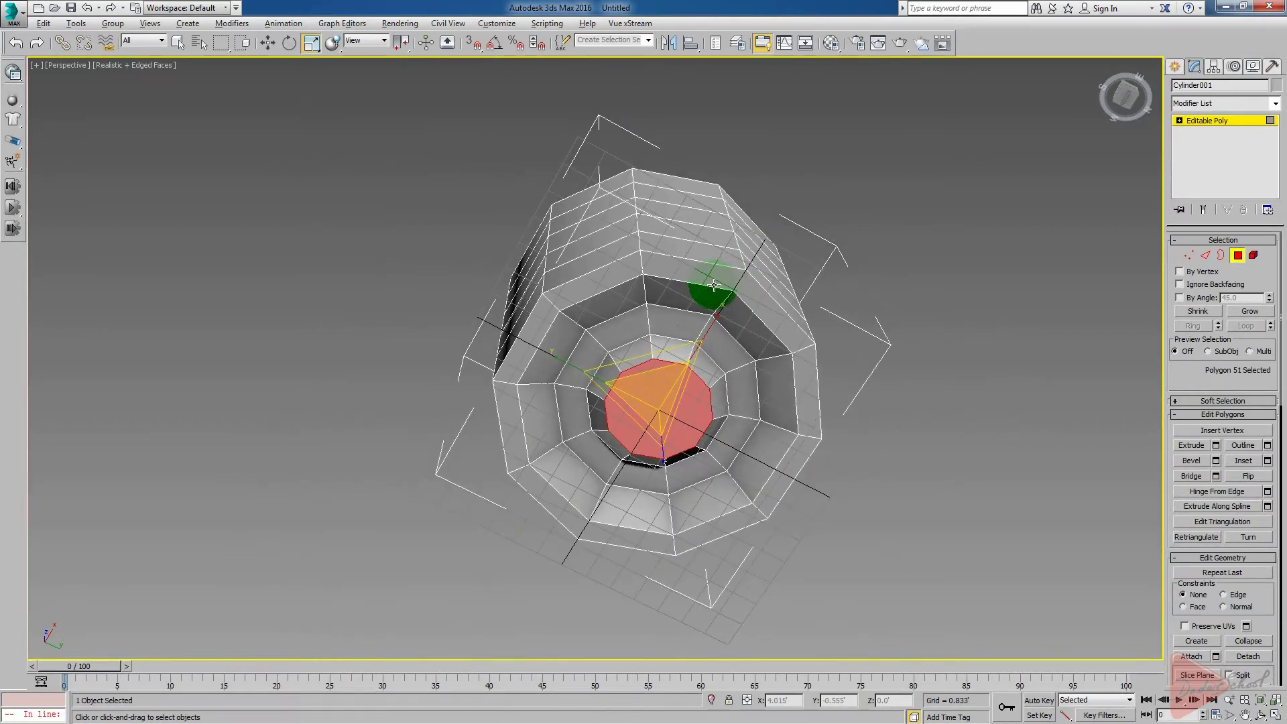
{"action": "key", "text": "alt+w"}
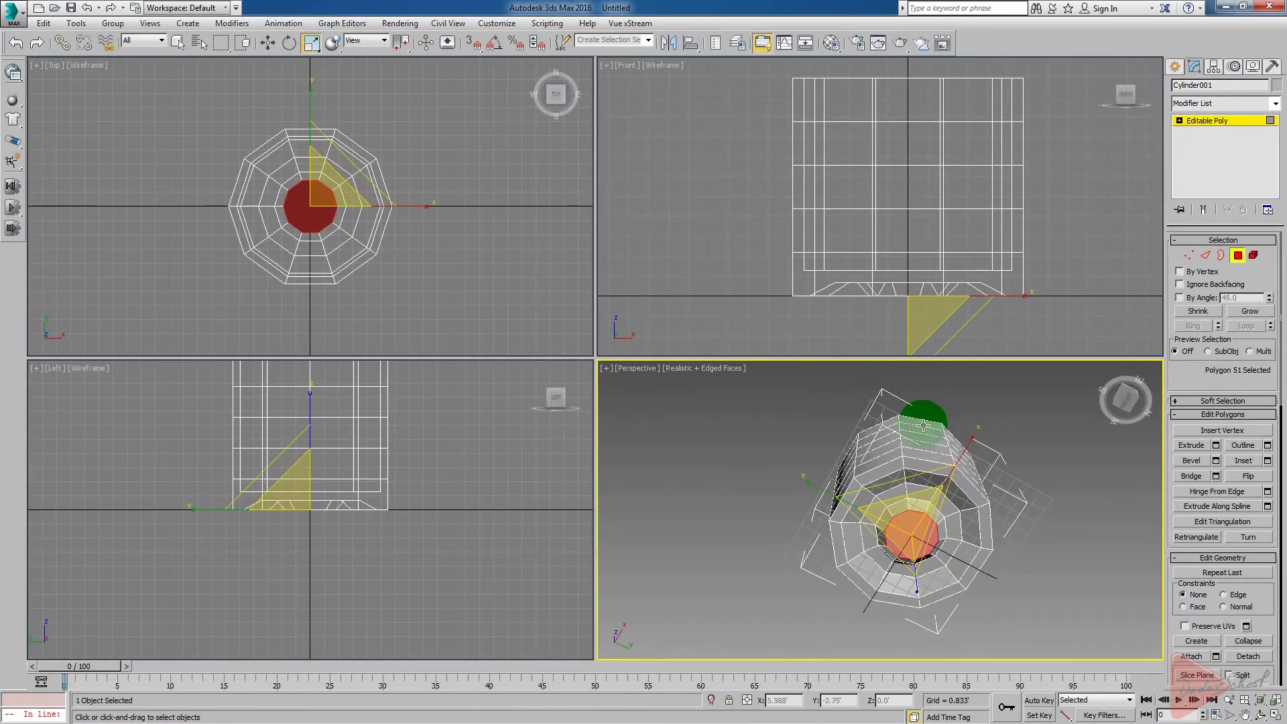
{"action": "middle_click_drag", "start_coordinate": [973, 505], "coordinate": [1051, 459], "text": "alt"}
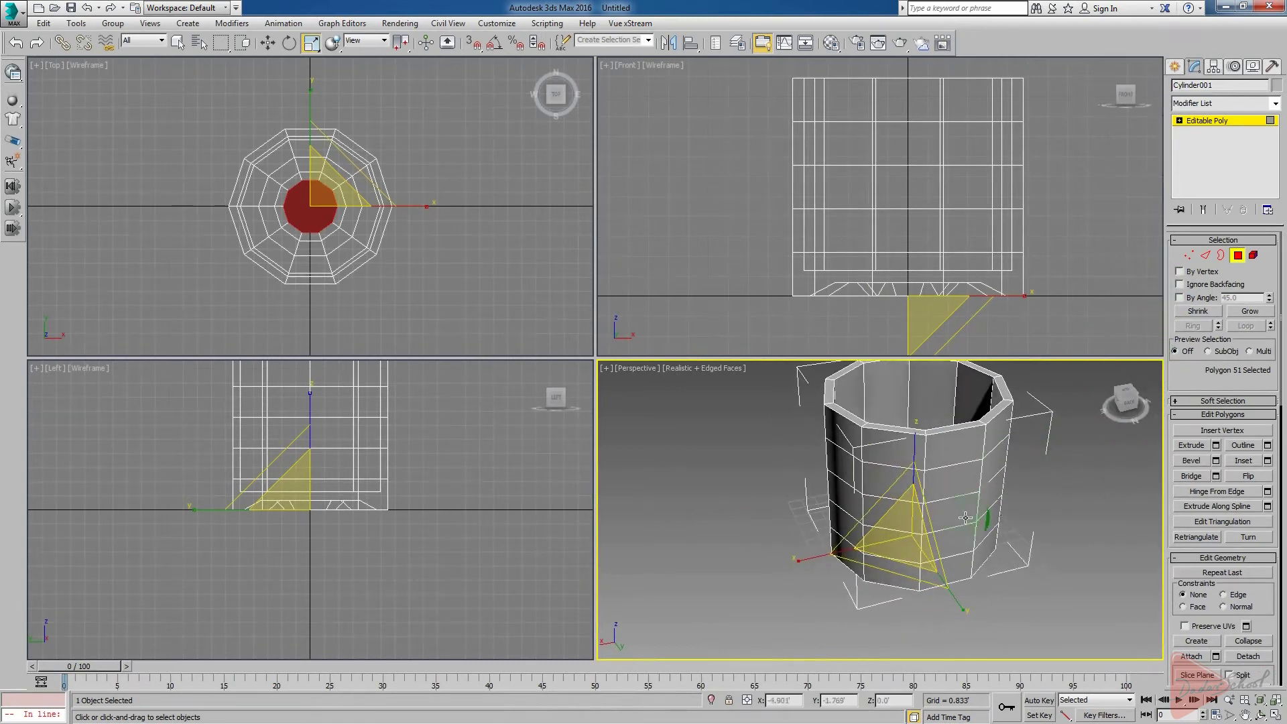
{"action": "left_click", "coordinate": [966, 474]}
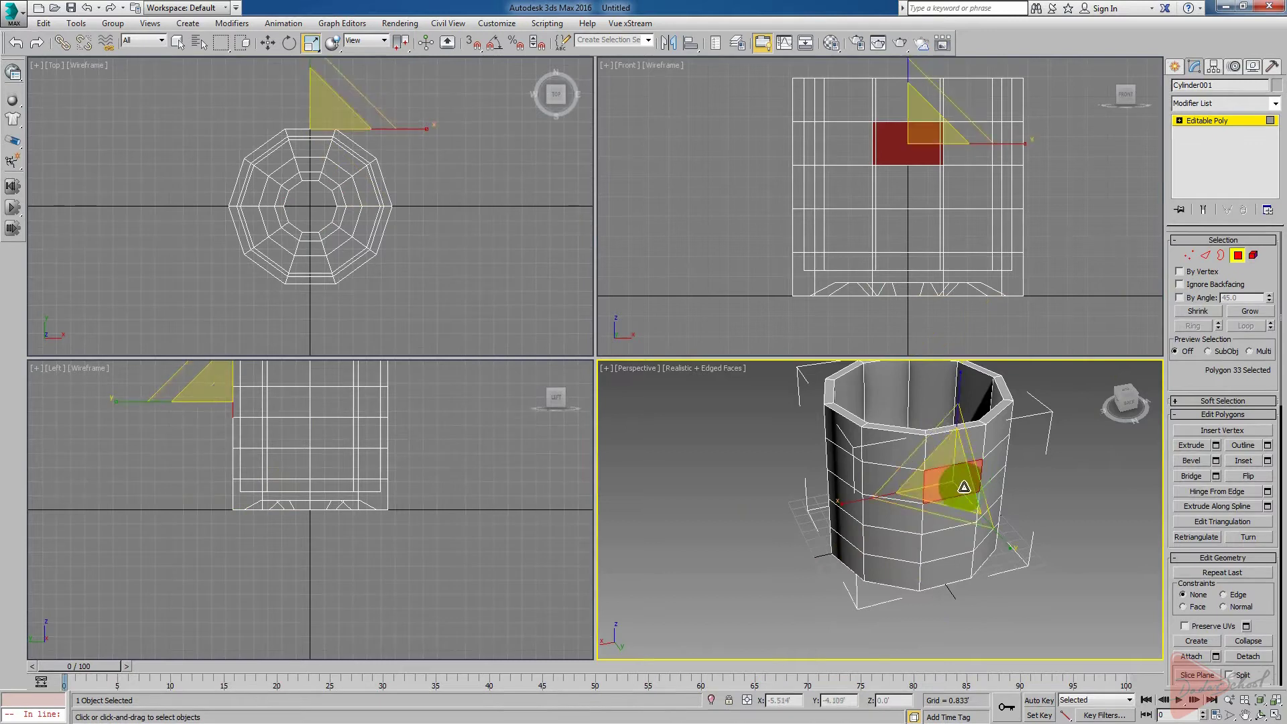
{"action": "key", "text": "q"}
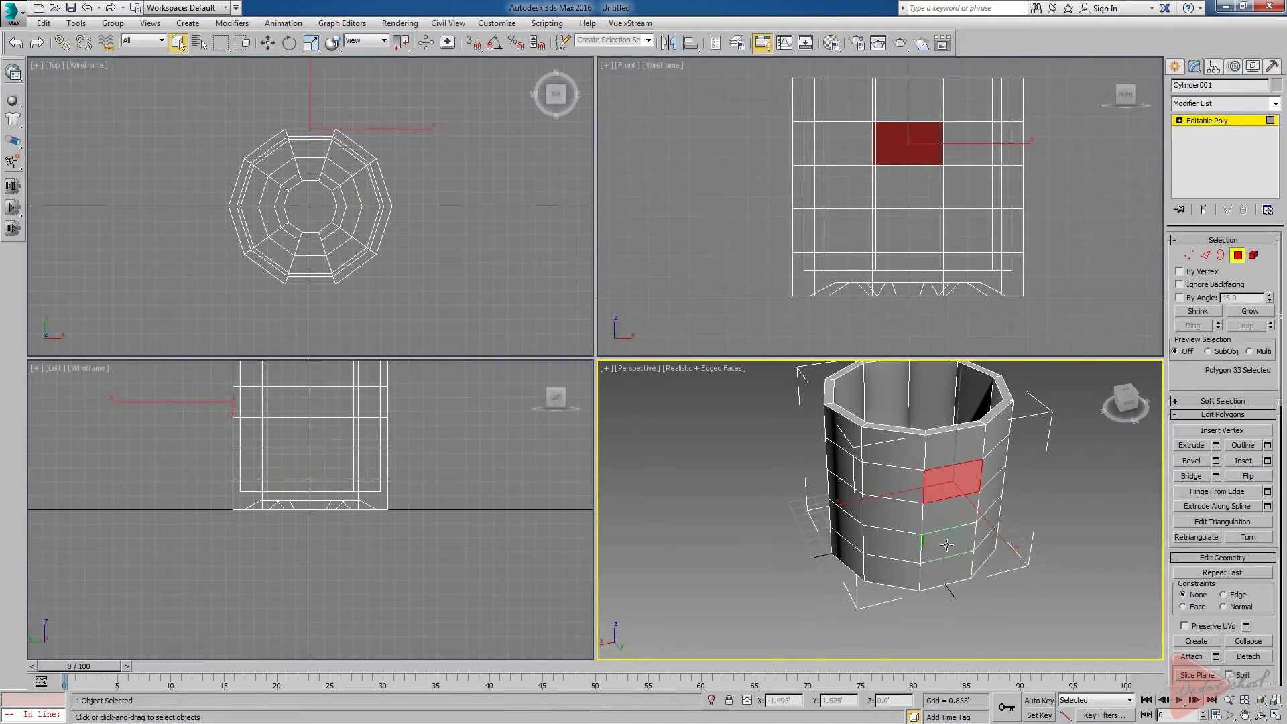
{"action": "left_click", "coordinate": [949, 547], "text": "ctrl"}
{"action": "middle_click_drag", "start_coordinate": [934, 566], "coordinate": [893, 592]}
{"action": "middle_click_drag", "start_coordinate": [893, 592], "coordinate": [936, 580], "text": "alt"}
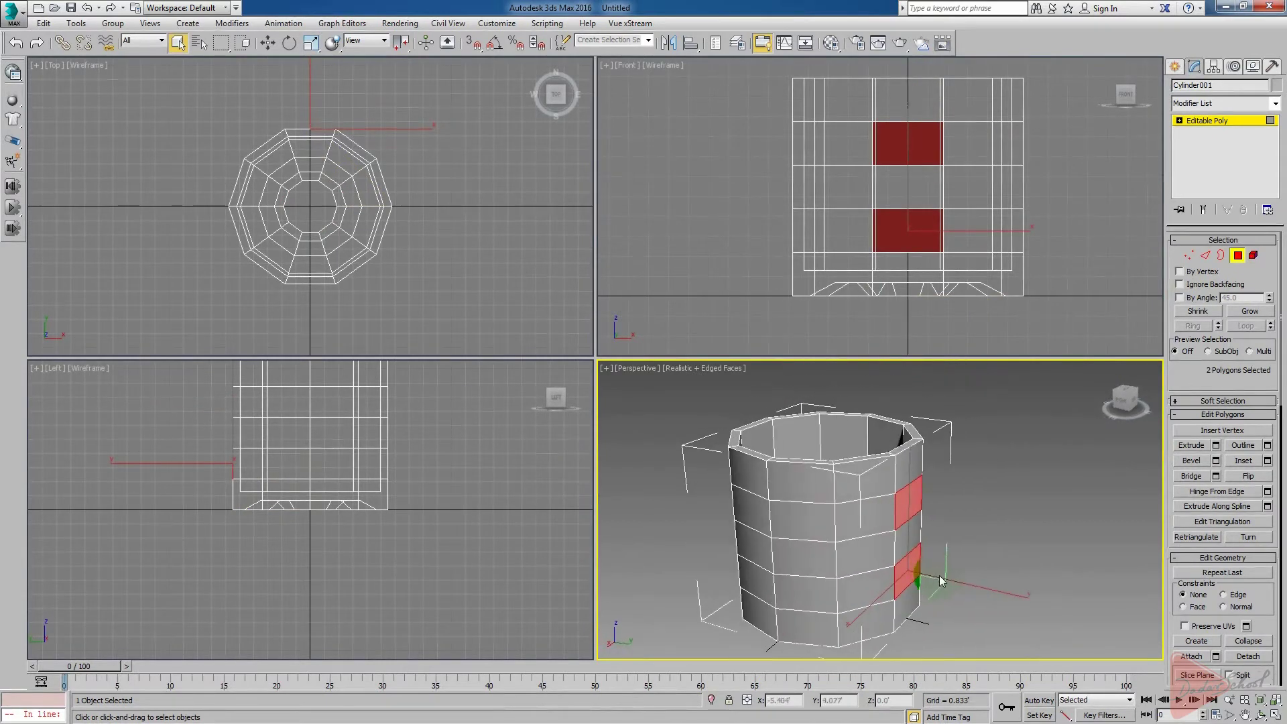
{"action": "scroll", "coordinate": [959, 576], "scroll_direction": "up", "scroll_amount": 3}
{"action": "middle_click_drag", "start_coordinate": [1012, 563], "coordinate": [994, 557], "text": "alt"}
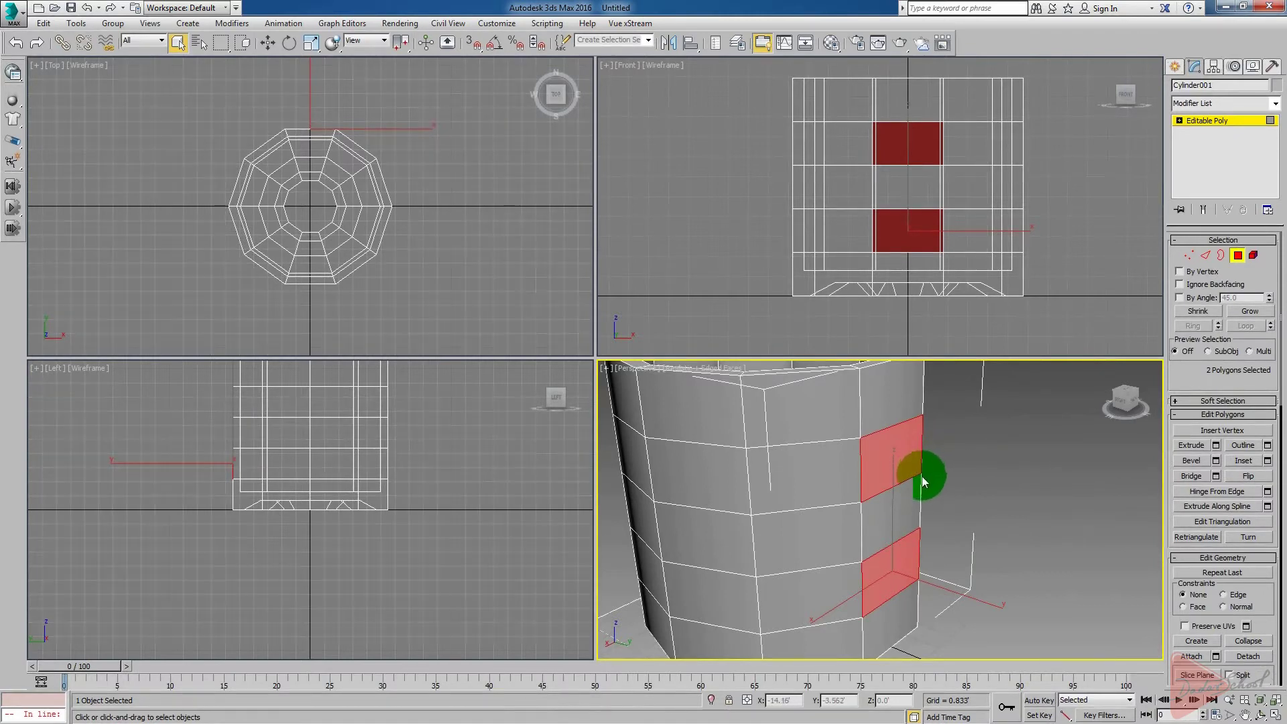
Extrude the two selected side polygons outward by about 2.646' and again by about 1.269' as a second segment
{"action": "left_click", "coordinate": [1215, 446]}
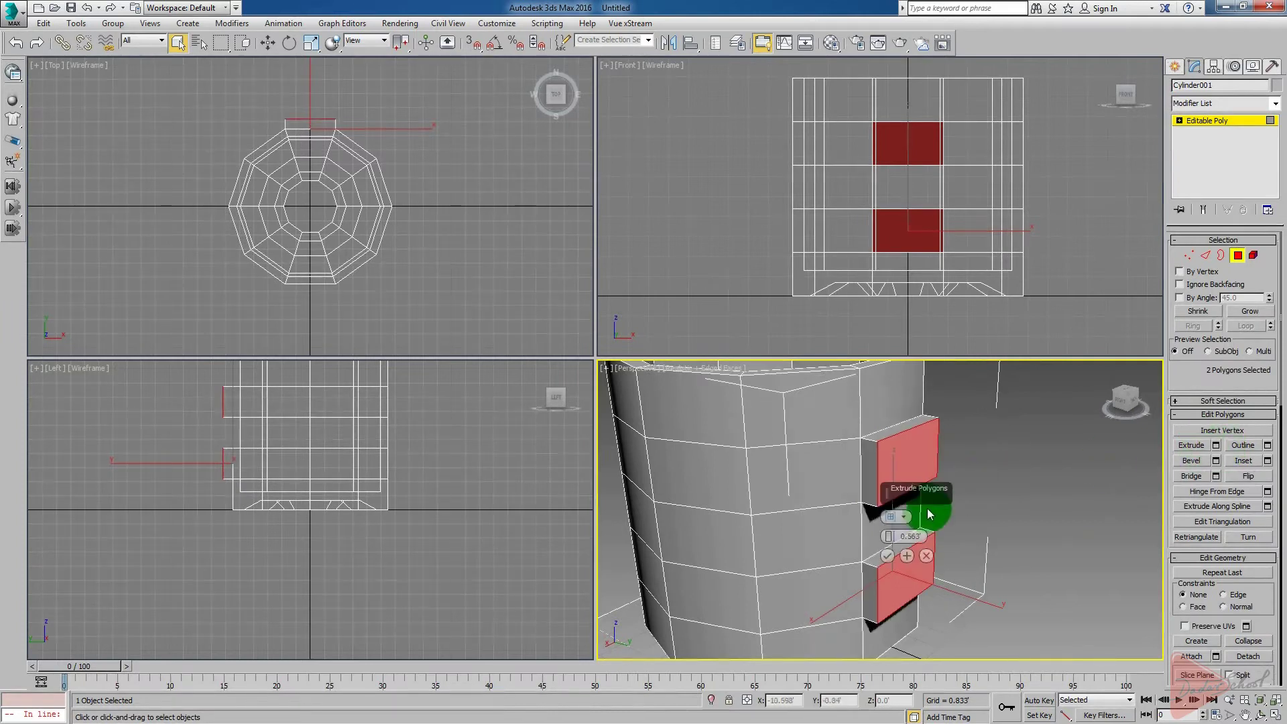
{"action": "left_click_drag", "start_coordinate": [892, 538], "coordinate": [876, 449]}
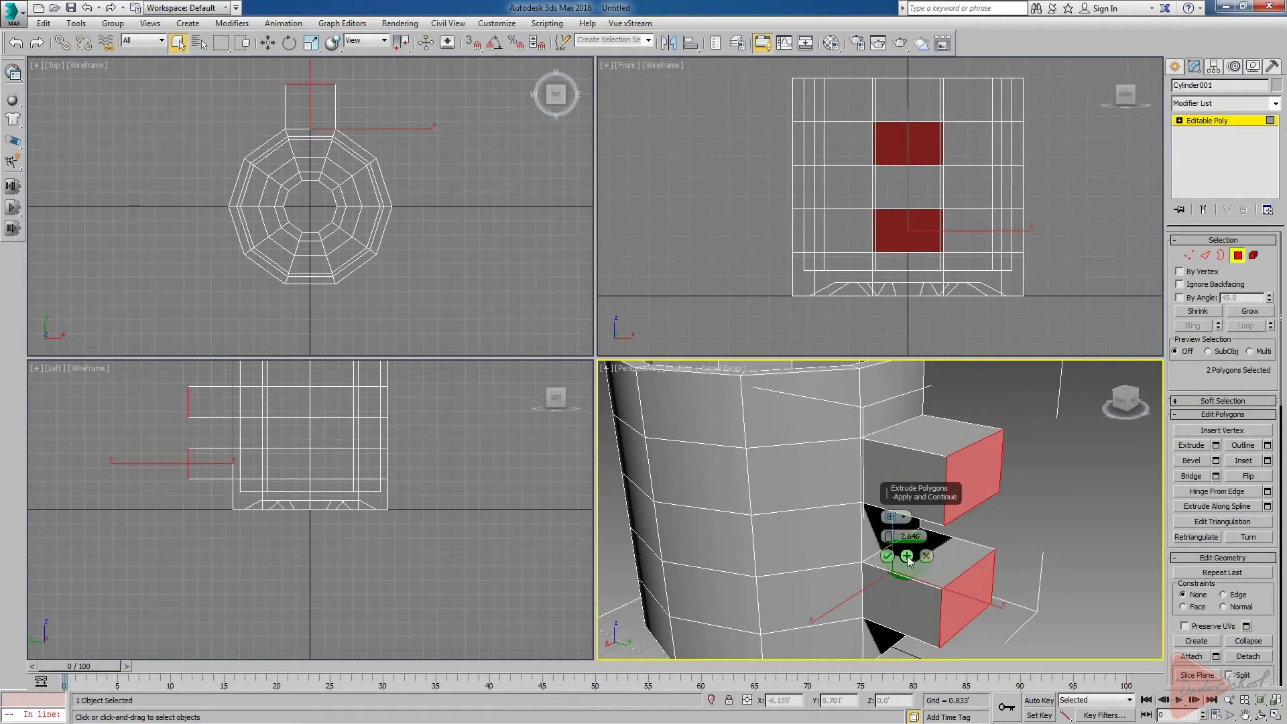
{"action": "left_click", "coordinate": [907, 557]}
{"action": "left_click_drag", "start_coordinate": [890, 536], "coordinate": [888, 595]}
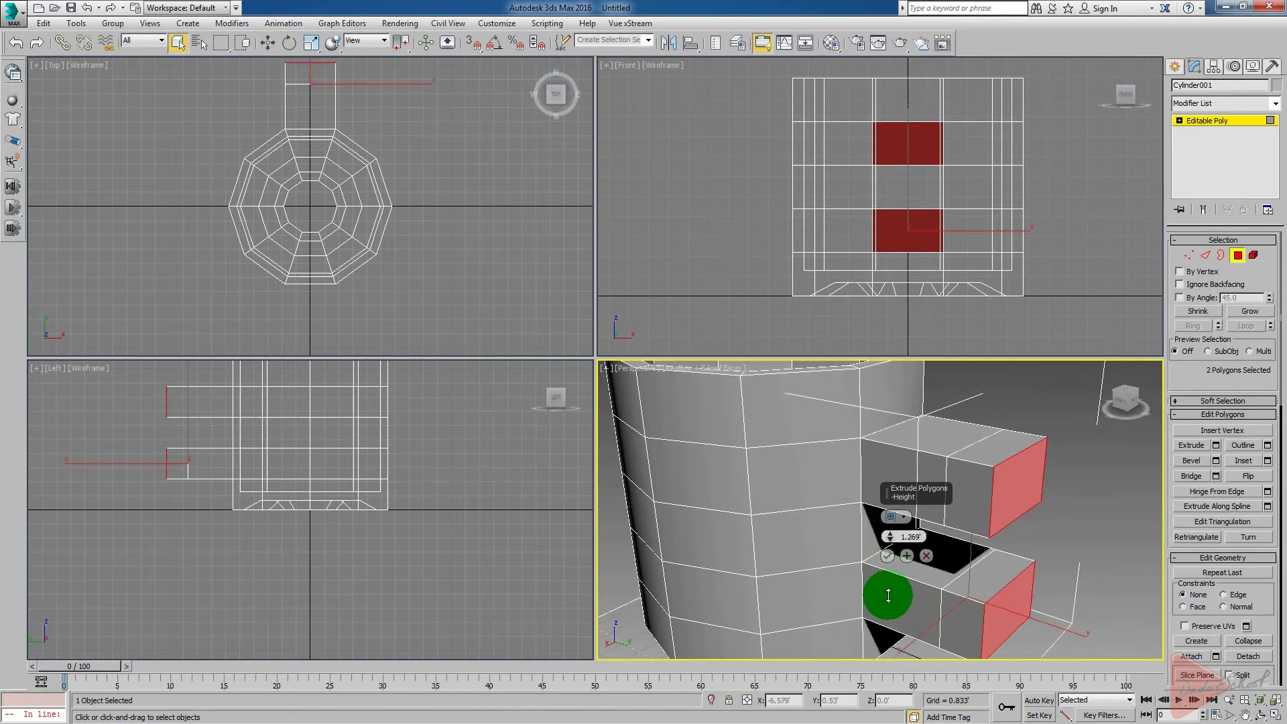
{"action": "left_click", "coordinate": [887, 556]}
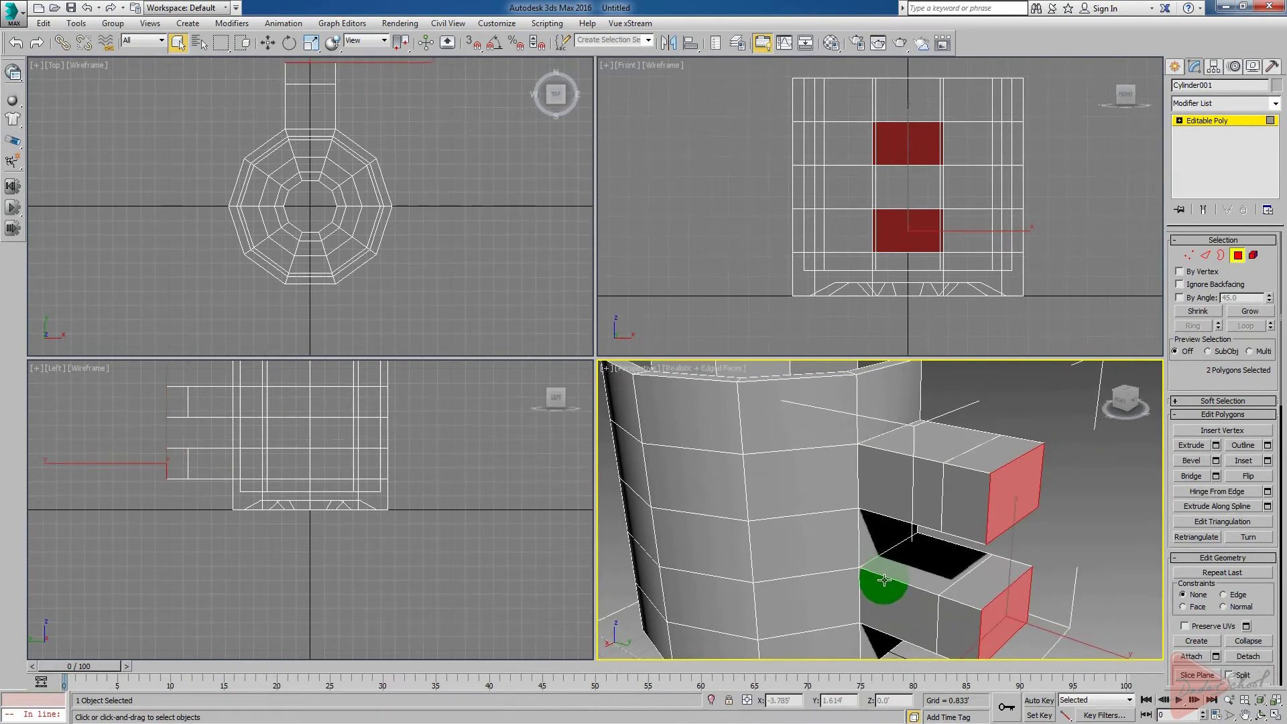
Select the facing polygons on the outer segments of the two extruded arms and bridge them to close the handle
{"action": "middle_click_drag", "start_coordinate": [902, 568], "coordinate": [980, 516], "text": "alt"}
{"action": "scroll", "coordinate": [965, 522], "scroll_direction": "up", "scroll_amount": 3}
{"action": "mouse_move", "coordinate": [979, 516]}
{"action": "middle_mouse_down", "text": "alt"}
{"action": "mouse_move", "coordinate": [985, 500]}
{"action": "mouse_move", "coordinate": [967, 517]}
{"action": "mouse_move", "coordinate": [982, 525]}
{"action": "mouse_move", "coordinate": [928, 508]}
{"action": "mouse_move", "coordinate": [927, 525]}
{"action": "mouse_move", "coordinate": [1000, 521]}
{"action": "mouse_move", "coordinate": [960, 461]}
{"action": "mouse_move", "coordinate": [978, 508]}
{"action": "middle_mouse_up", "text": "alt"}
{"action": "scroll", "coordinate": [968, 523], "scroll_direction": "down", "scroll_amount": 3}
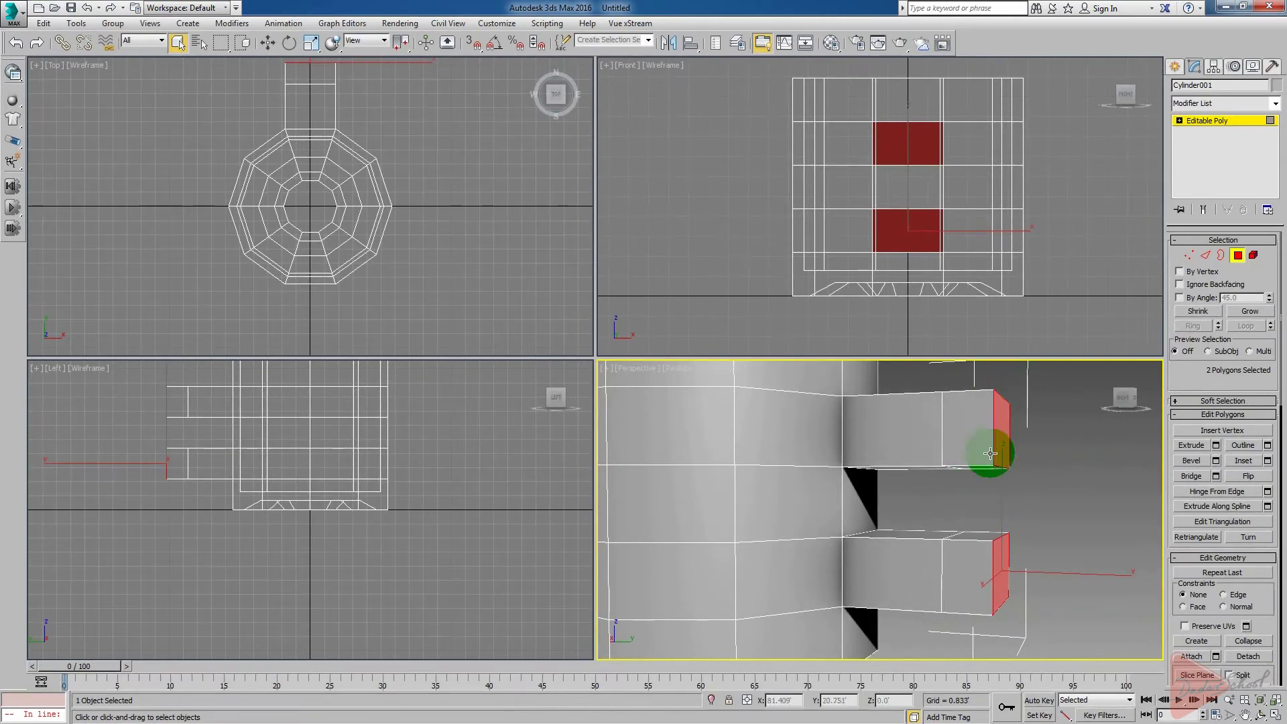
{"action": "middle_click_drag", "start_coordinate": [986, 488], "coordinate": [997, 556], "text": "alt"}
{"action": "left_click", "coordinate": [979, 469]}
{"action": "left_click", "coordinate": [980, 536]}
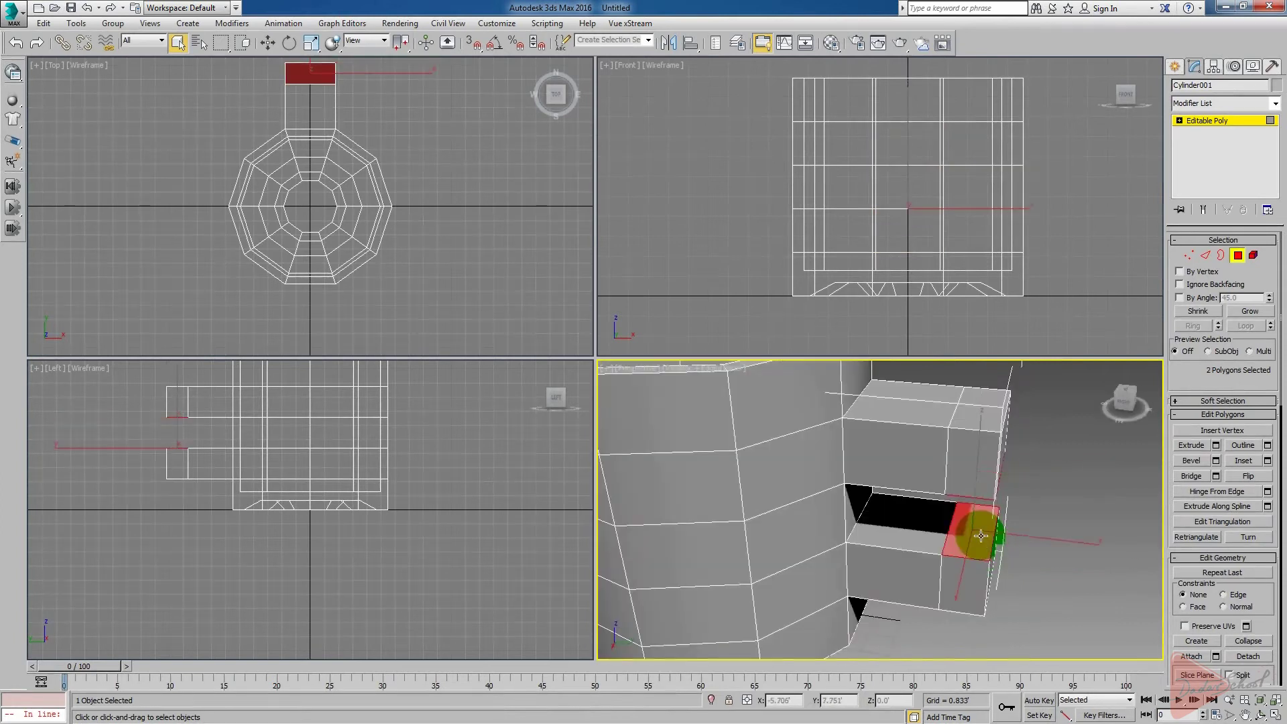
{"action": "left_click", "coordinate": [1188, 477]}
{"action": "middle_click_drag", "start_coordinate": [1026, 505], "coordinate": [993, 480], "text": "alt"}
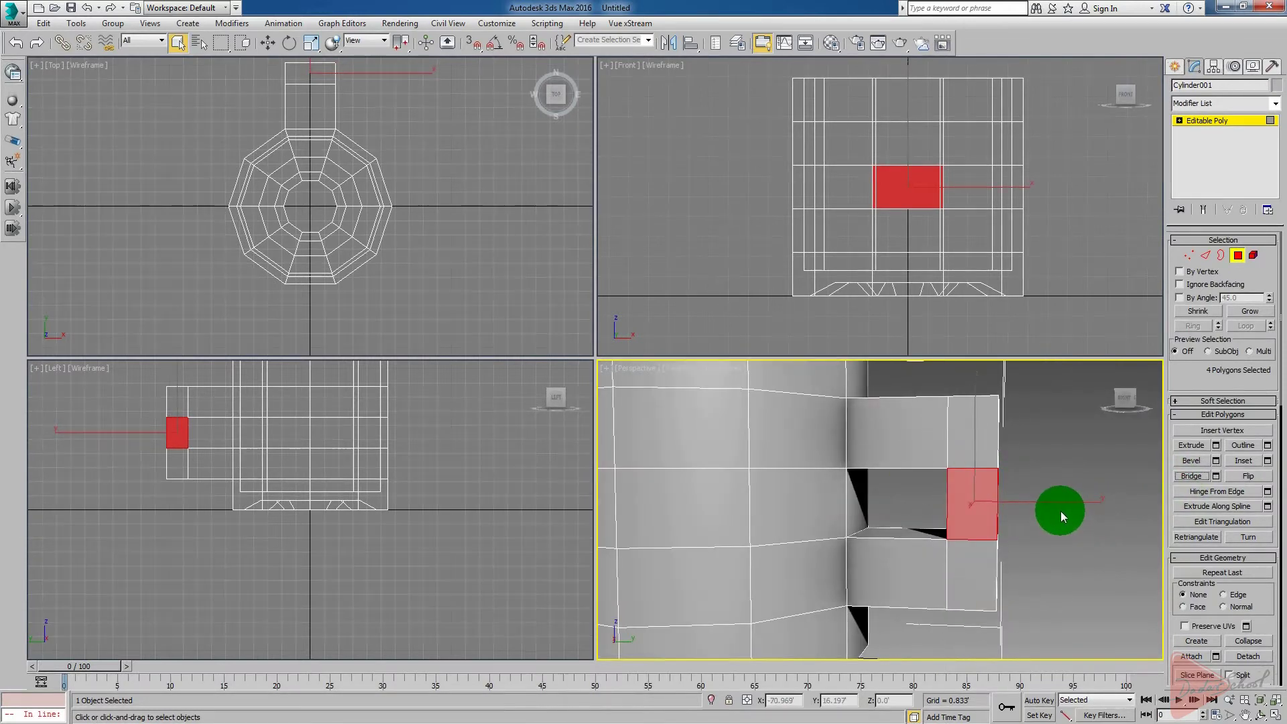
Examine the bridged handle and its proportions against the mug body from several angles
{"action": "scroll", "coordinate": [1063, 513], "scroll_direction": "down", "scroll_amount": 1}
{"action": "middle_click_drag", "start_coordinate": [1004, 517], "coordinate": [946, 557], "text": "alt"}
{"action": "scroll", "coordinate": [997, 519], "scroll_direction": "down", "scroll_amount": 4}
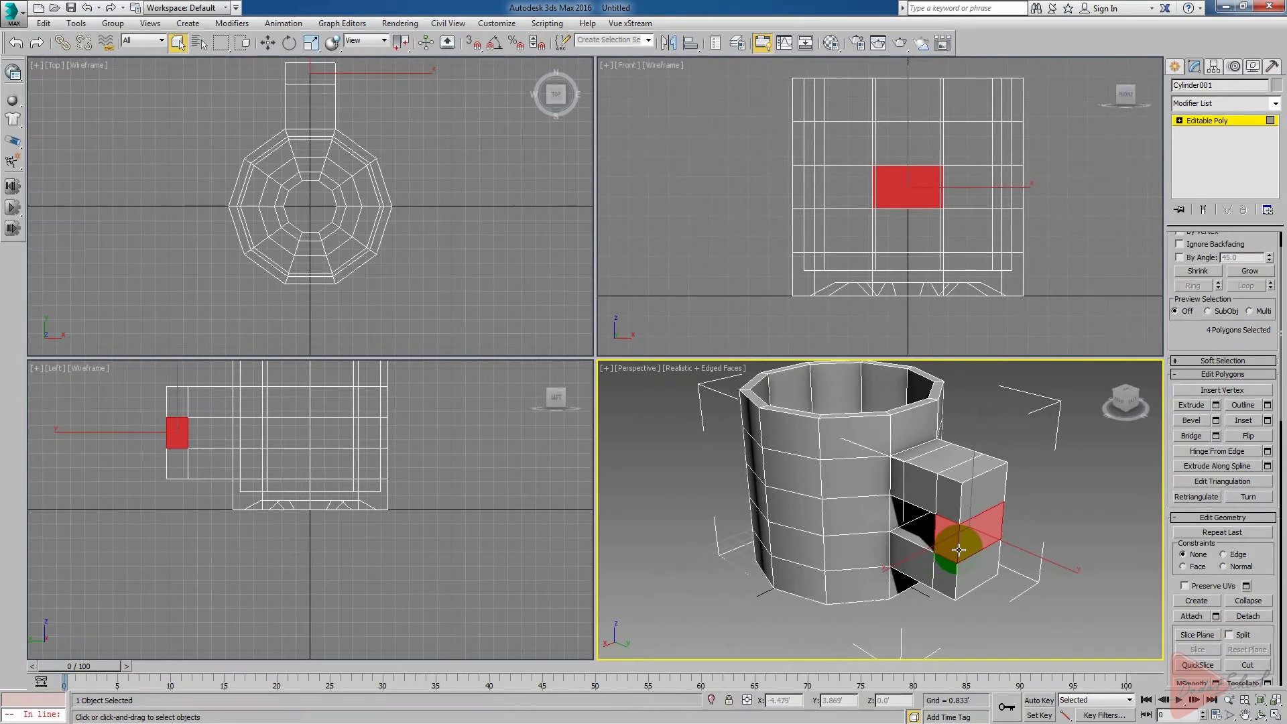
{"action": "scroll", "coordinate": [960, 551], "scroll_direction": "up", "scroll_amount": 3}
{"action": "middle_click_drag", "start_coordinate": [943, 539], "coordinate": [973, 491], "text": "alt"}
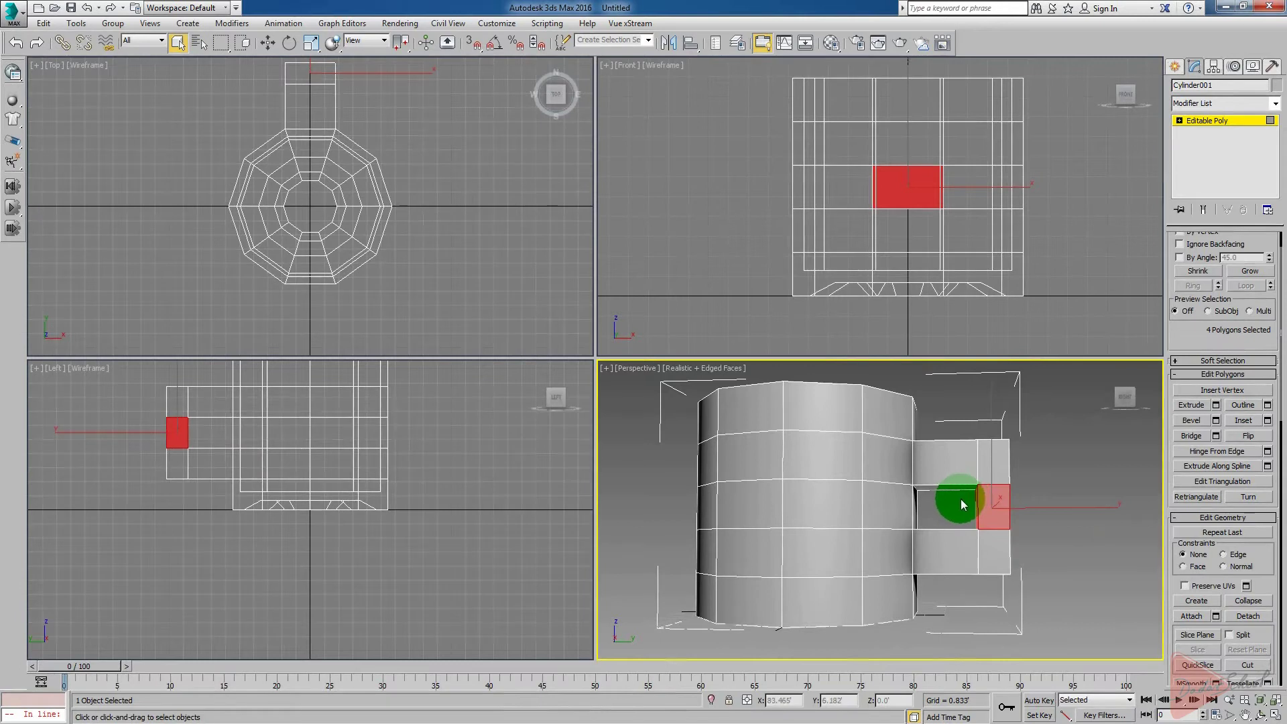
{"action": "middle_click_drag", "start_coordinate": [946, 513], "coordinate": [939, 534], "text": "alt"}
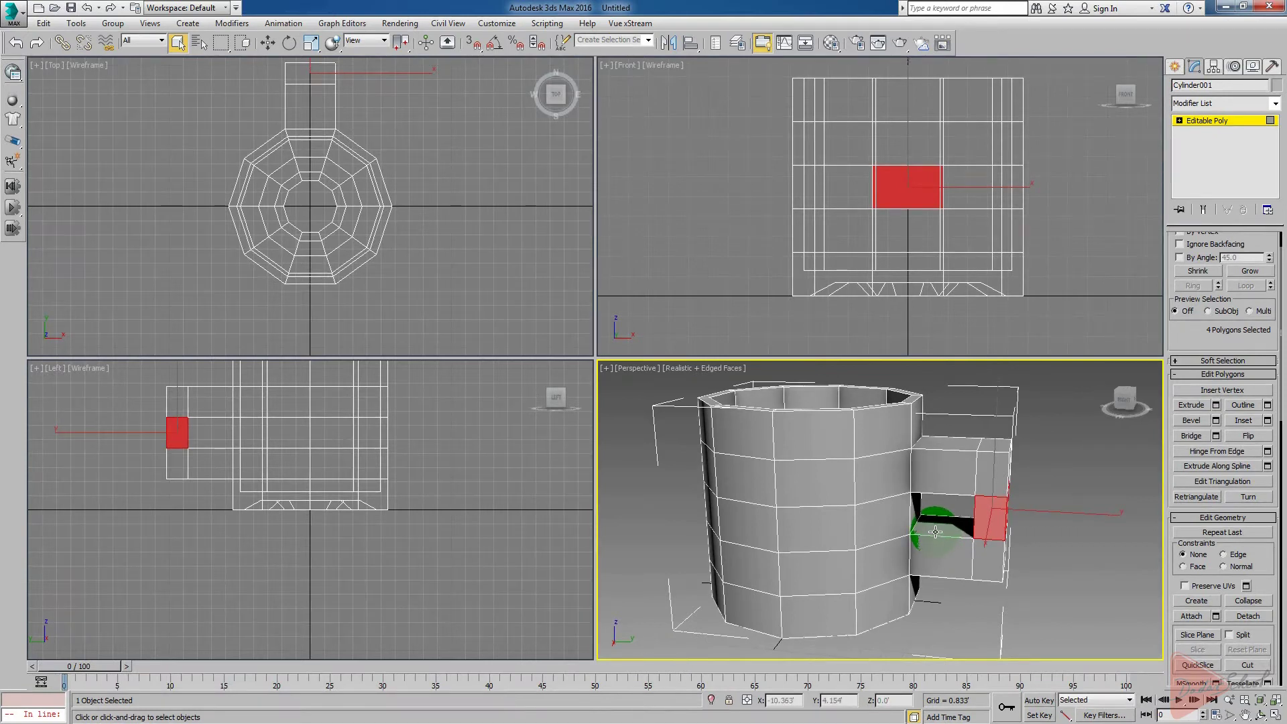
{"action": "middle_click_drag", "start_coordinate": [812, 510], "coordinate": [833, 526], "text": "alt"}
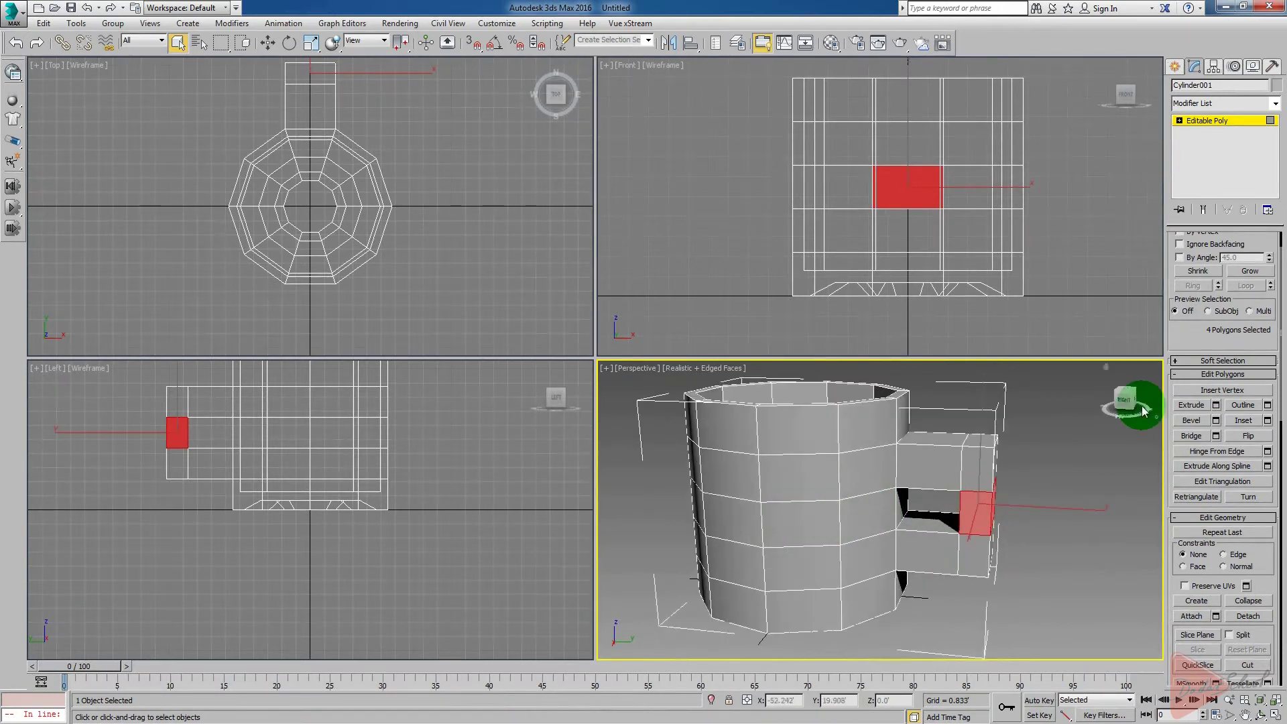
In the Left view, select the two vertex rows bounding the upper handle arm and move them up close to the rim
{"action": "scroll", "coordinate": [1202, 489], "scroll_direction": "up", "scroll_amount": 2}
{"action": "left_click", "coordinate": [1188, 254]}
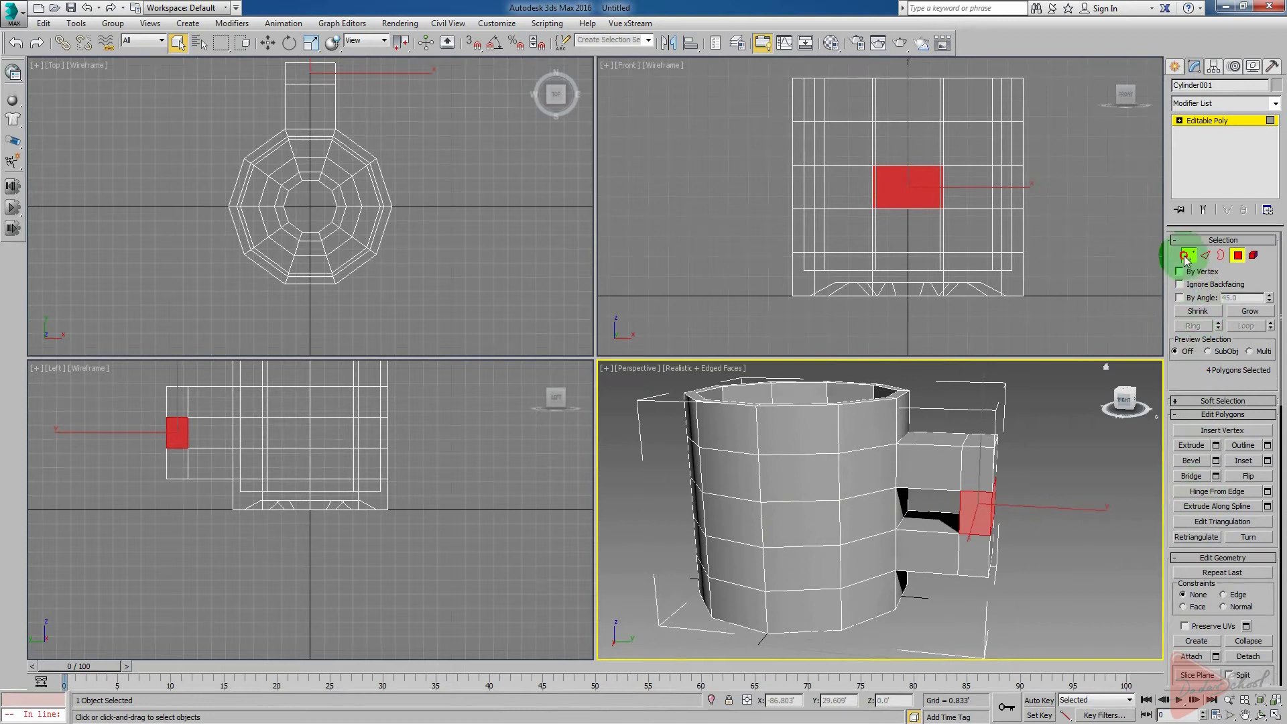
{"action": "middle_click_drag", "start_coordinate": [445, 509], "coordinate": [471, 555]}
{"action": "left_click_drag", "start_coordinate": [453, 530], "coordinate": [178, 494]}
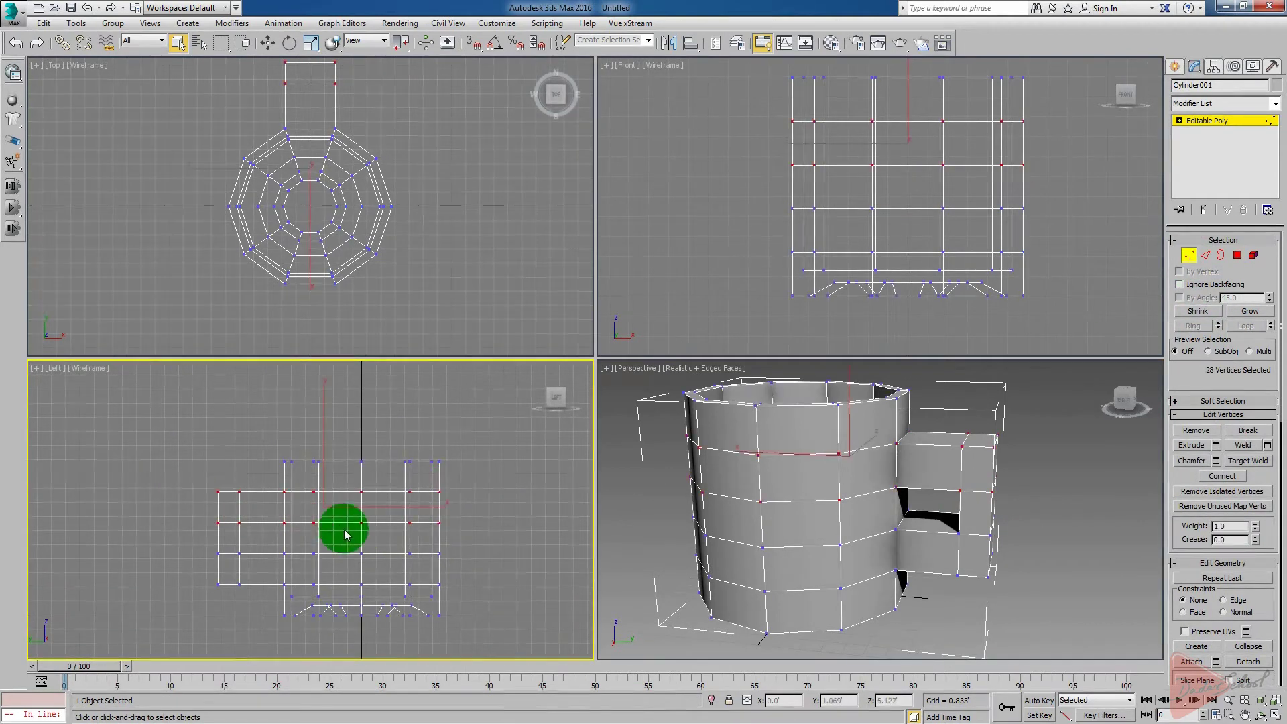
{"action": "key", "text": "w"}
{"action": "left_click_drag", "start_coordinate": [326, 445], "coordinate": [321, 426]}
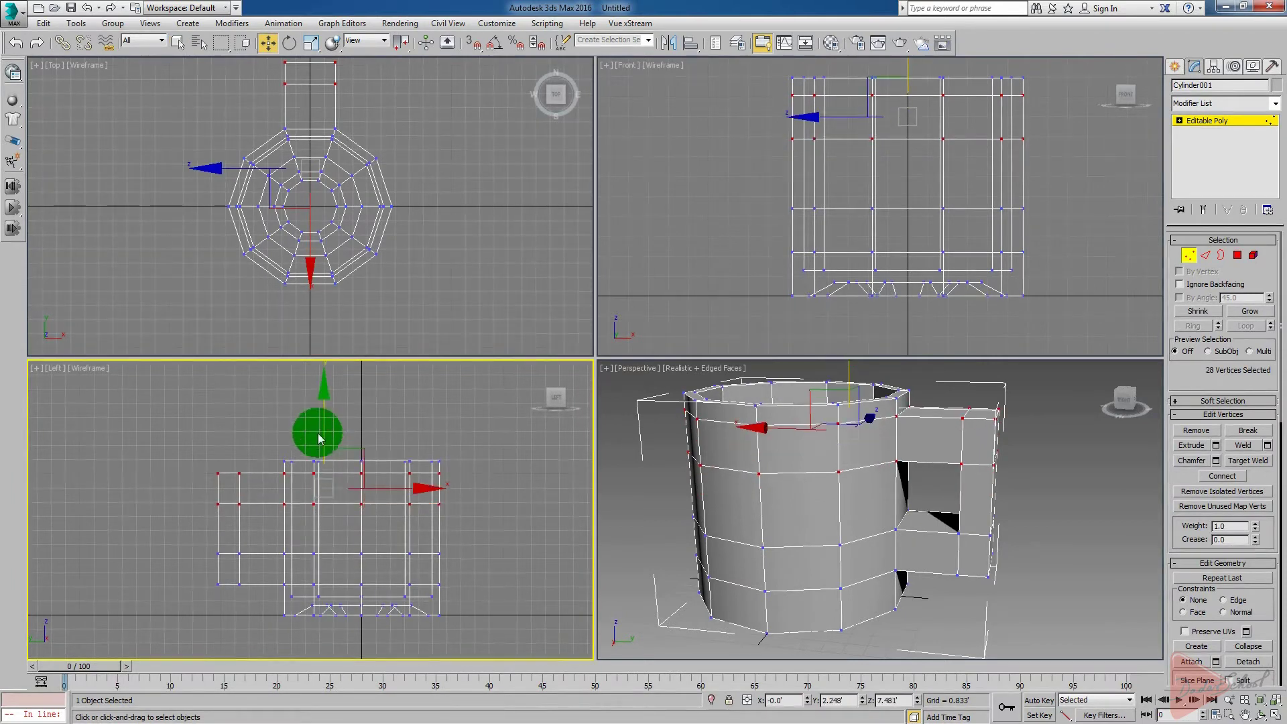
Thin both handle arms by raising the vertex row under the upper arm and lowering the row above the lower arm to about Z 3.212'
{"action": "left_click_drag", "start_coordinate": [472, 526], "coordinate": [186, 497]}
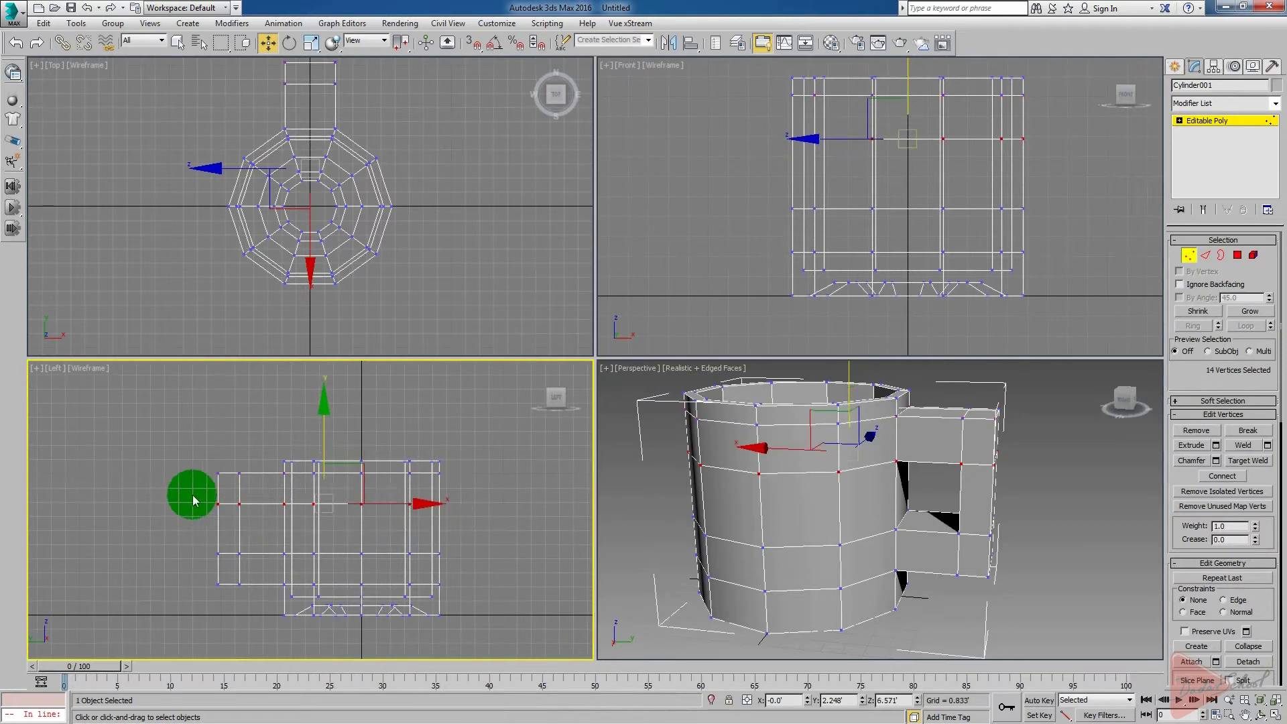
{"action": "left_click_drag", "start_coordinate": [321, 459], "coordinate": [323, 445]}
{"action": "left_click_drag", "start_coordinate": [456, 528], "coordinate": [191, 559]}
{"action": "left_click_drag", "start_coordinate": [325, 489], "coordinate": [327, 499]}
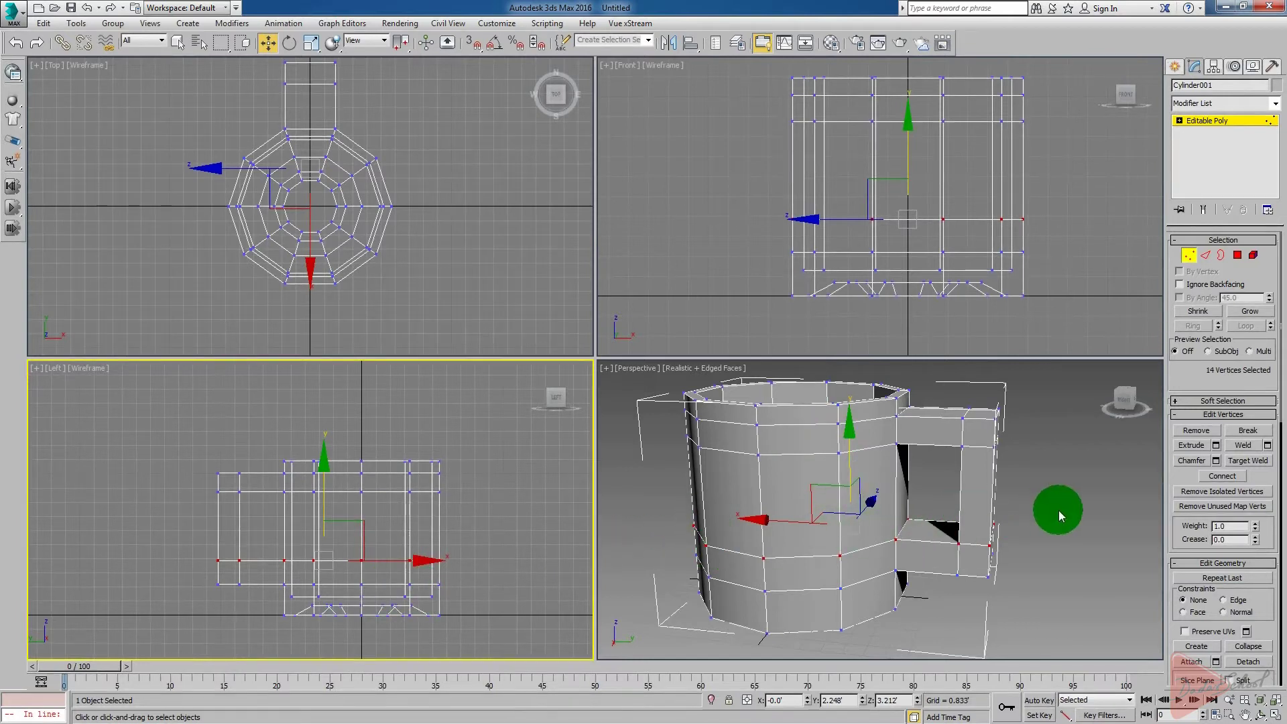
Slope the upper arm downward by lowering its outer-end vertices, and drop the outermost top corner vertices about 0.358' further
{"action": "middle_click_drag", "start_coordinate": [977, 521], "coordinate": [1012, 497], "text": "alt"}
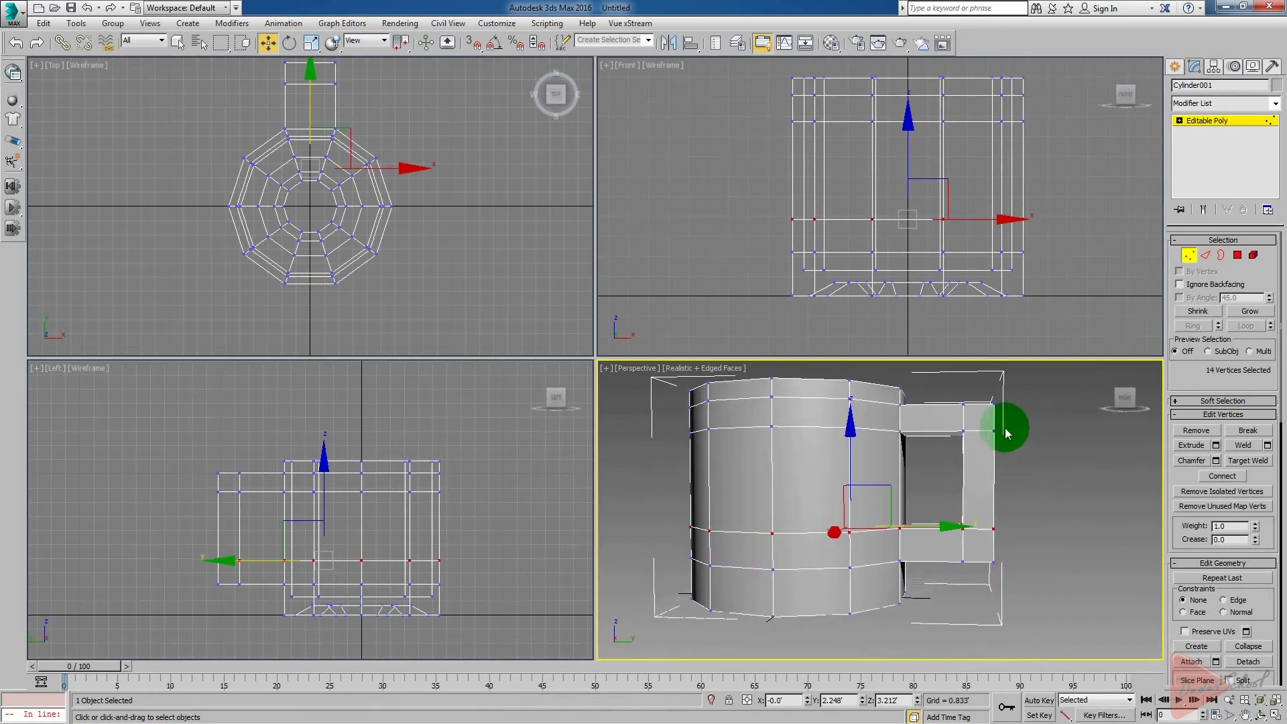
{"action": "left_click_drag", "start_coordinate": [1017, 390], "coordinate": [948, 471]}
{"action": "middle_click_drag", "start_coordinate": [985, 477], "coordinate": [990, 531], "text": "alt"}
{"action": "left_click_drag", "start_coordinate": [968, 382], "coordinate": [224, 503]}
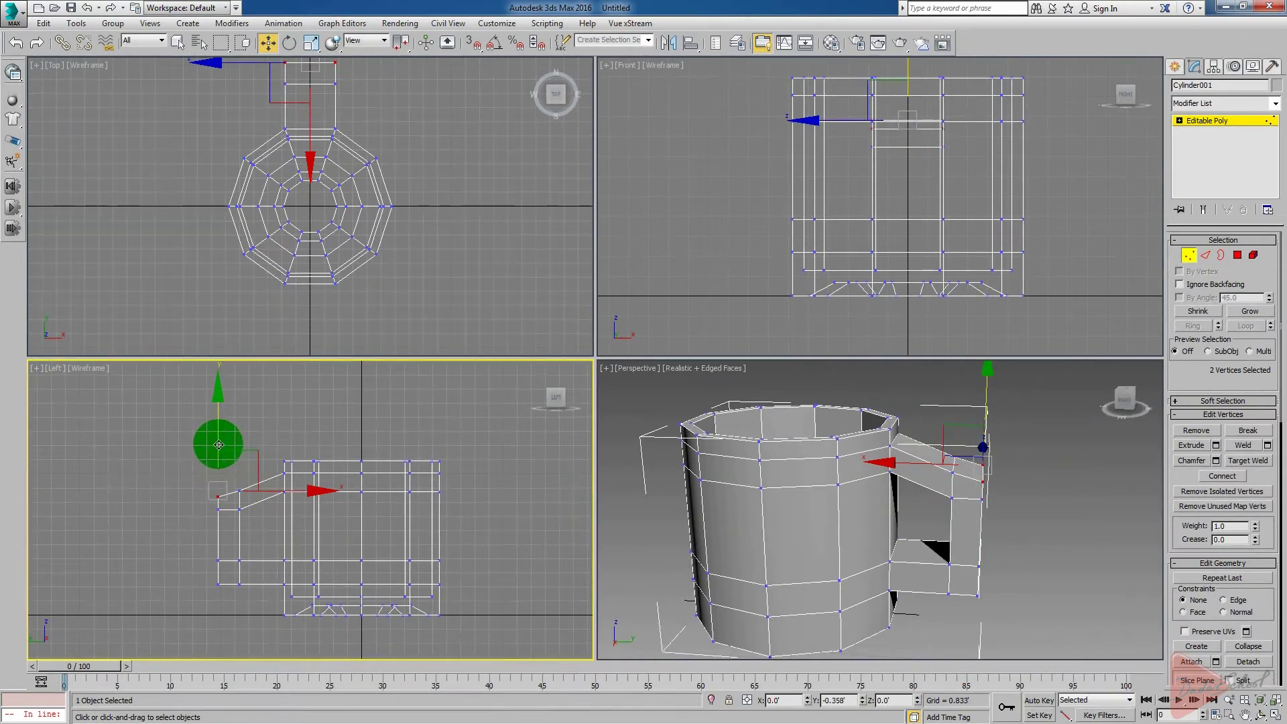
{"action": "left_click_drag", "start_coordinate": [220, 448], "coordinate": [221, 449]}
Slope the lower arm upward by raising its outer-end vertices, and raise the outermost bottom corner vertices to about Z 3.343'
{"action": "left_click_drag", "start_coordinate": [198, 535], "coordinate": [253, 616]}
{"action": "left_click_drag", "start_coordinate": [227, 512], "coordinate": [251, 580]}
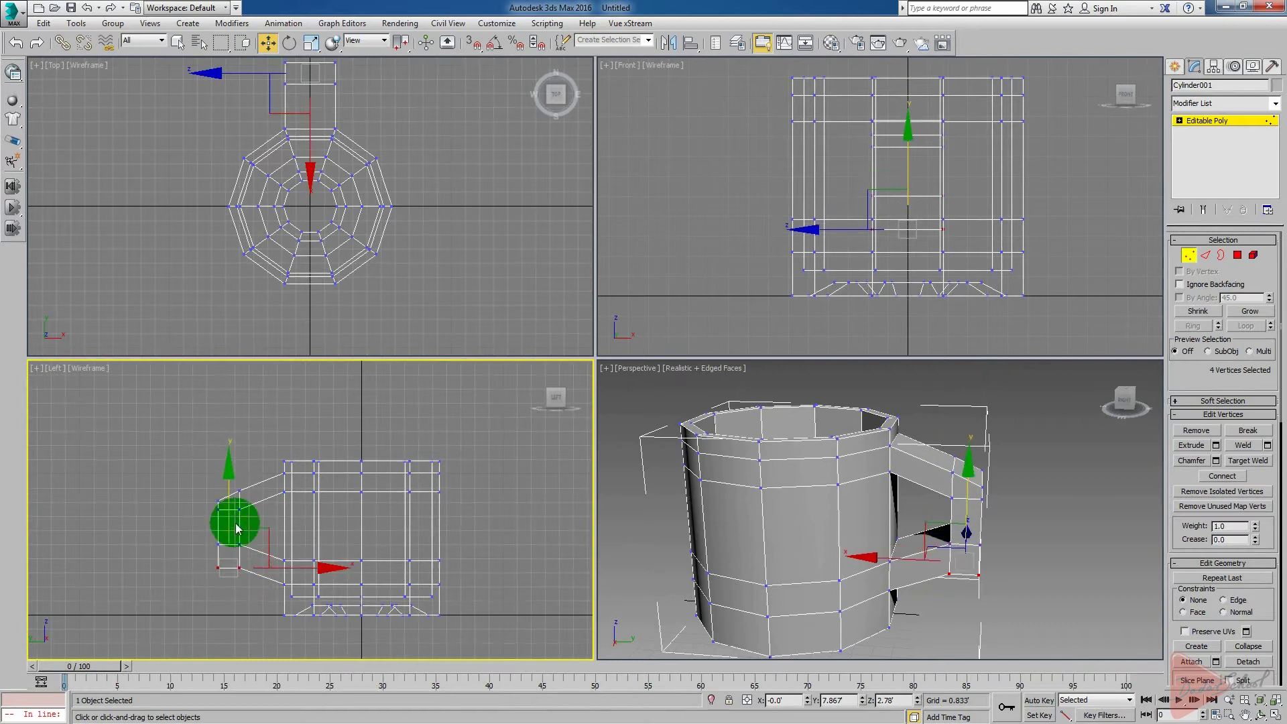
{"action": "left_click_drag", "start_coordinate": [230, 500], "coordinate": [230, 512]}
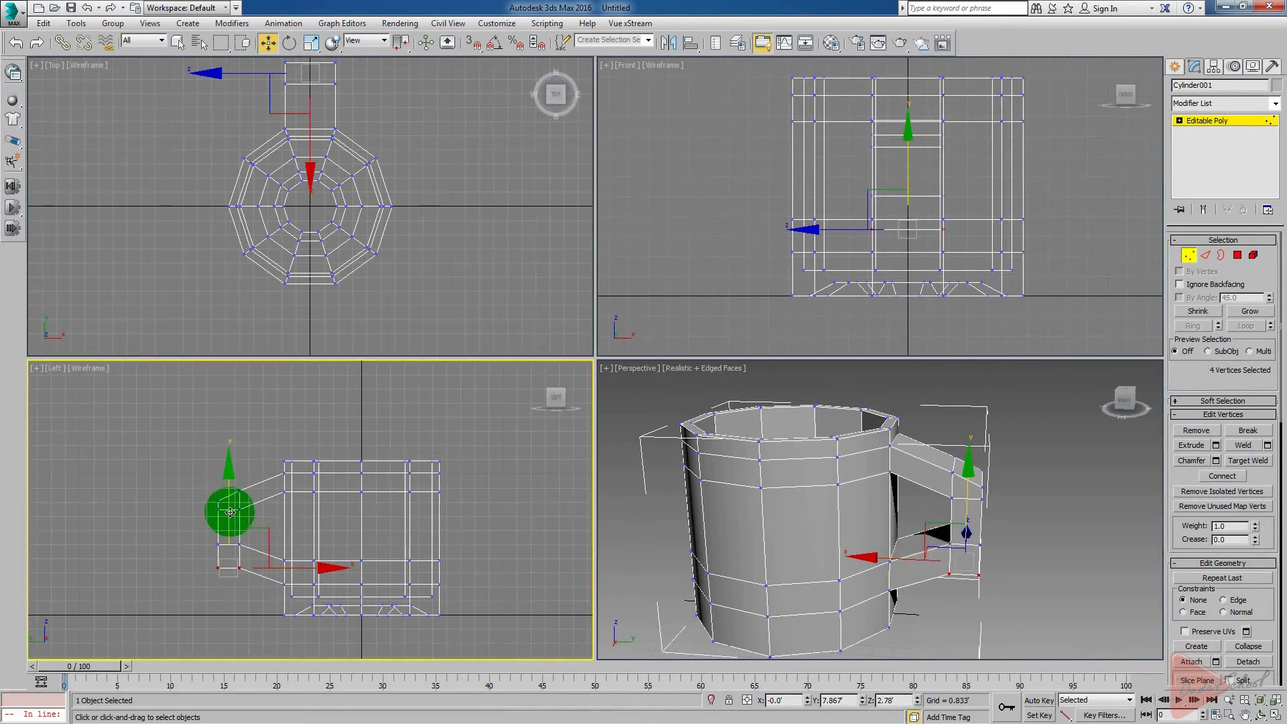
{"action": "left_click", "coordinate": [210, 573]}
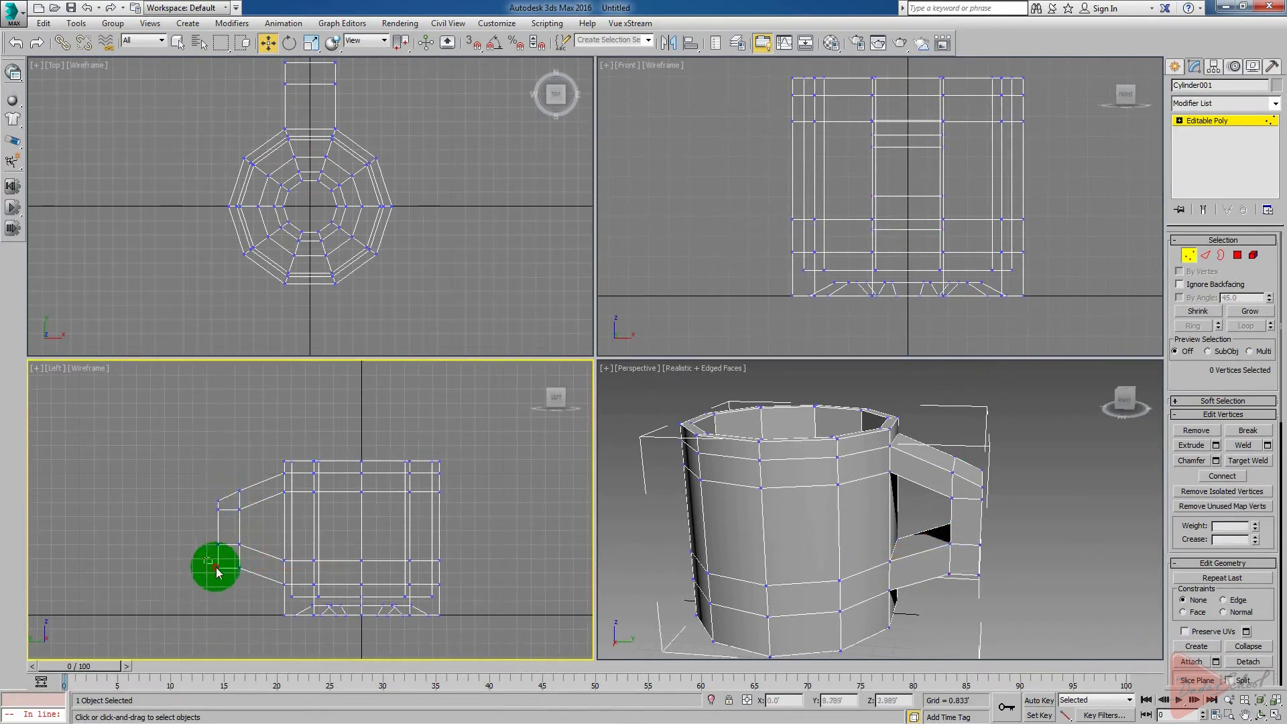
{"action": "left_click_drag", "start_coordinate": [216, 568], "coordinate": [224, 585]}
{"action": "left_click_drag", "start_coordinate": [217, 518], "coordinate": [326, 536]}
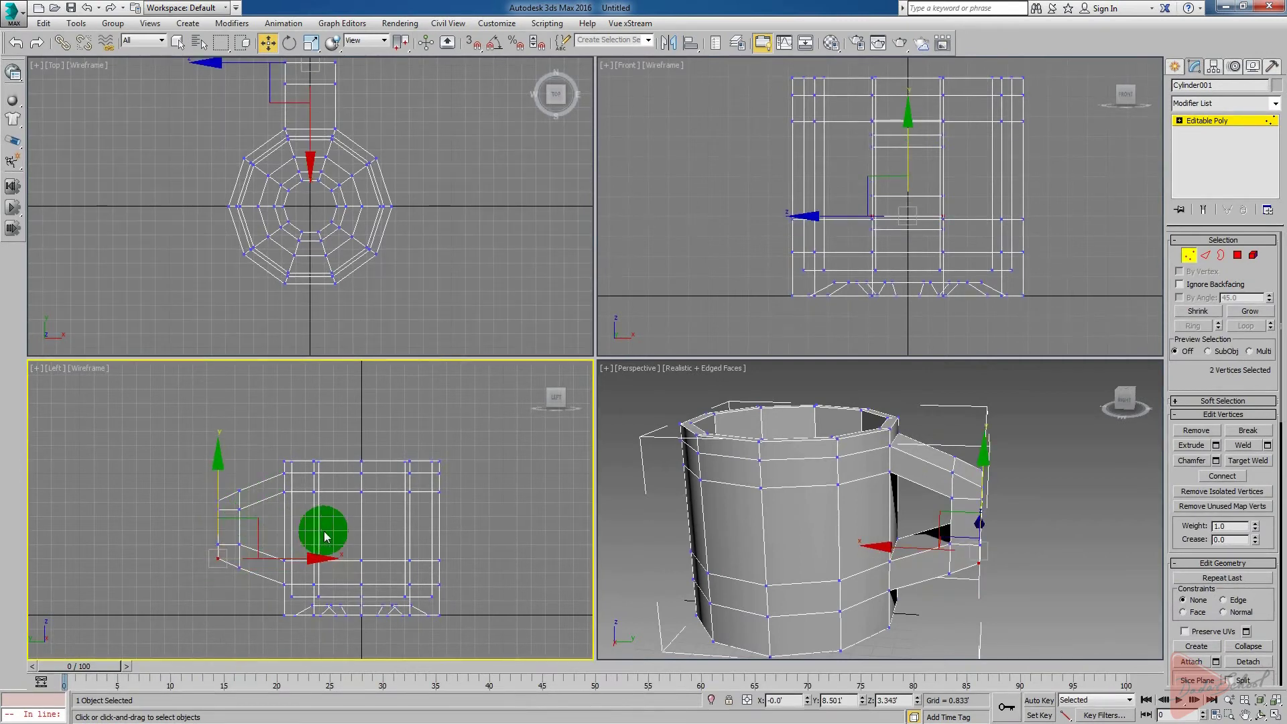
Lower the 14 vertices along the lower arm's upper edge and around the body by about 0.31', and clear the selection
{"action": "left_click_drag", "start_coordinate": [181, 521], "coordinate": [255, 550]}
{"action": "left_click_drag", "start_coordinate": [486, 535], "coordinate": [274, 565], "text": "ctrl"}
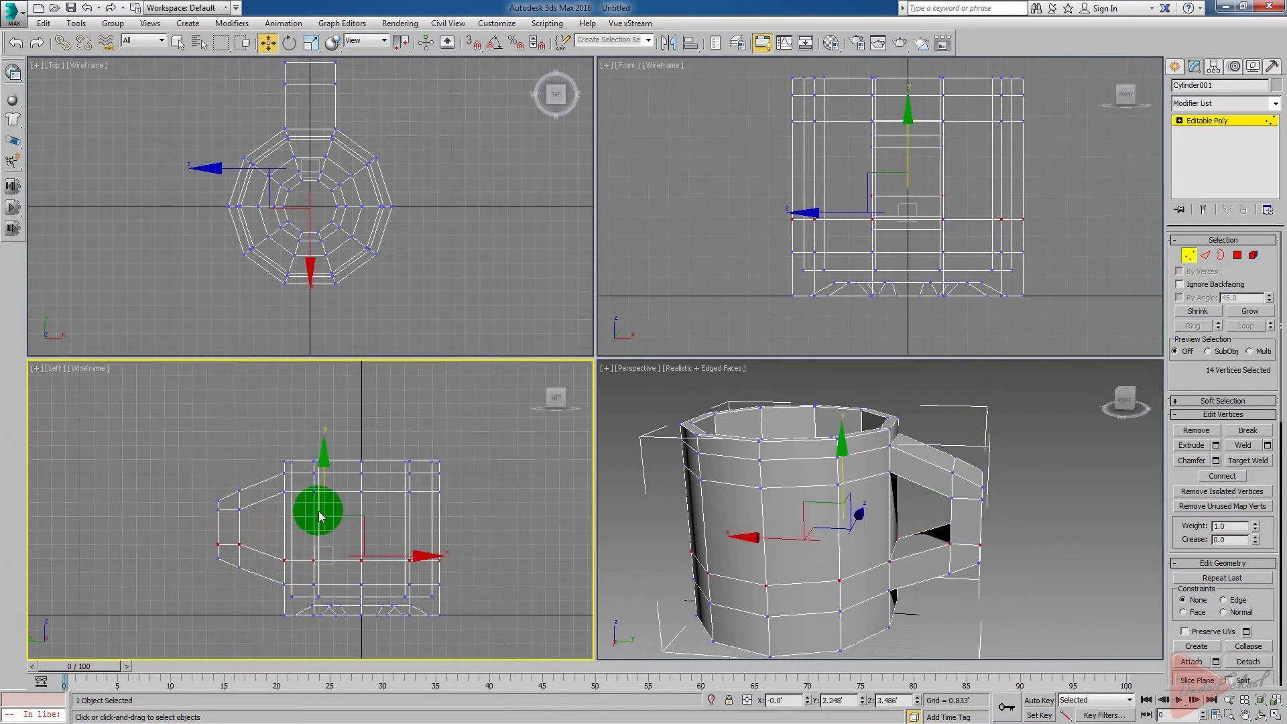
{"action": "left_click_drag", "start_coordinate": [321, 505], "coordinate": [321, 510]}
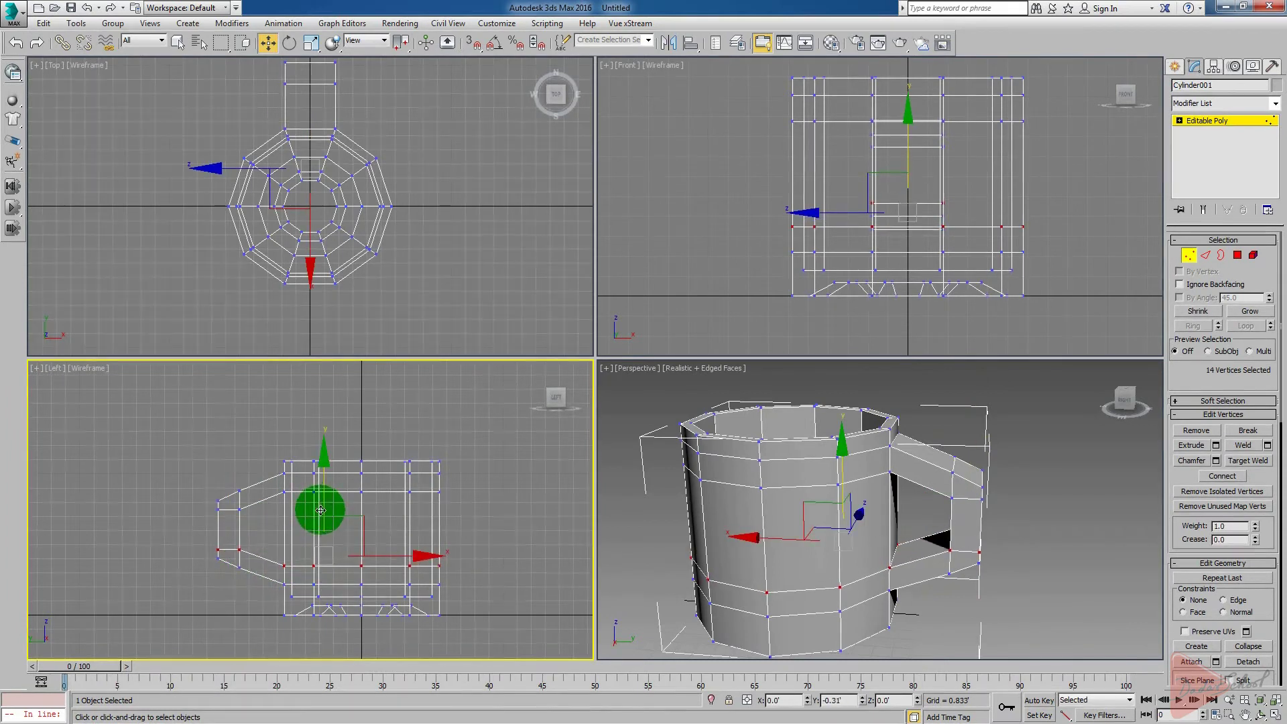
{"action": "left_click", "coordinate": [1072, 458]}
Maximize the Perspective view and narrow the handle's outer end by scaling its 16 vertices along the handle's width
{"action": "middle_click_drag", "start_coordinate": [1014, 553], "coordinate": [791, 534]}
{"action": "key", "text": "alt+w"}
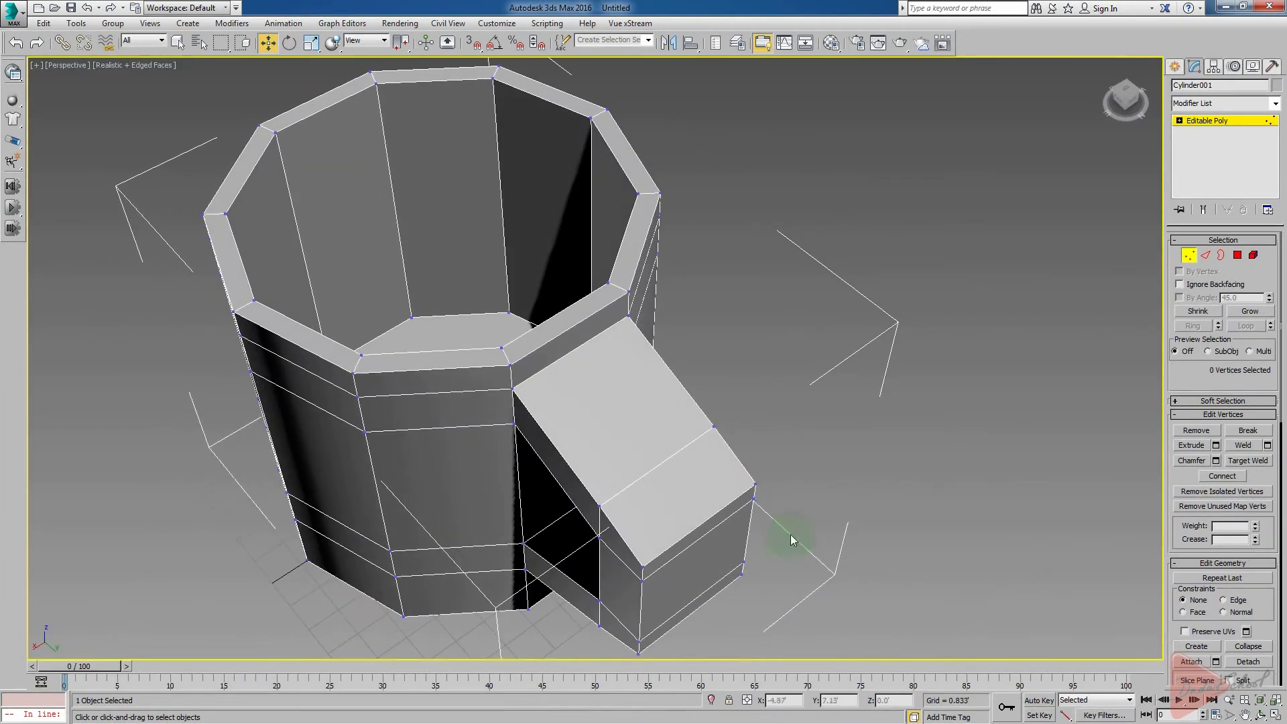
{"action": "middle_click_drag", "start_coordinate": [831, 469], "coordinate": [842, 531], "text": "alt"}
{"action": "mouse_move", "coordinate": [820, 586]}
{"action": "middle_mouse_down", "text": "alt"}
{"action": "mouse_move", "coordinate": [801, 575]}
{"action": "mouse_move", "coordinate": [802, 595]}
{"action": "middle_mouse_up", "text": "alt"}
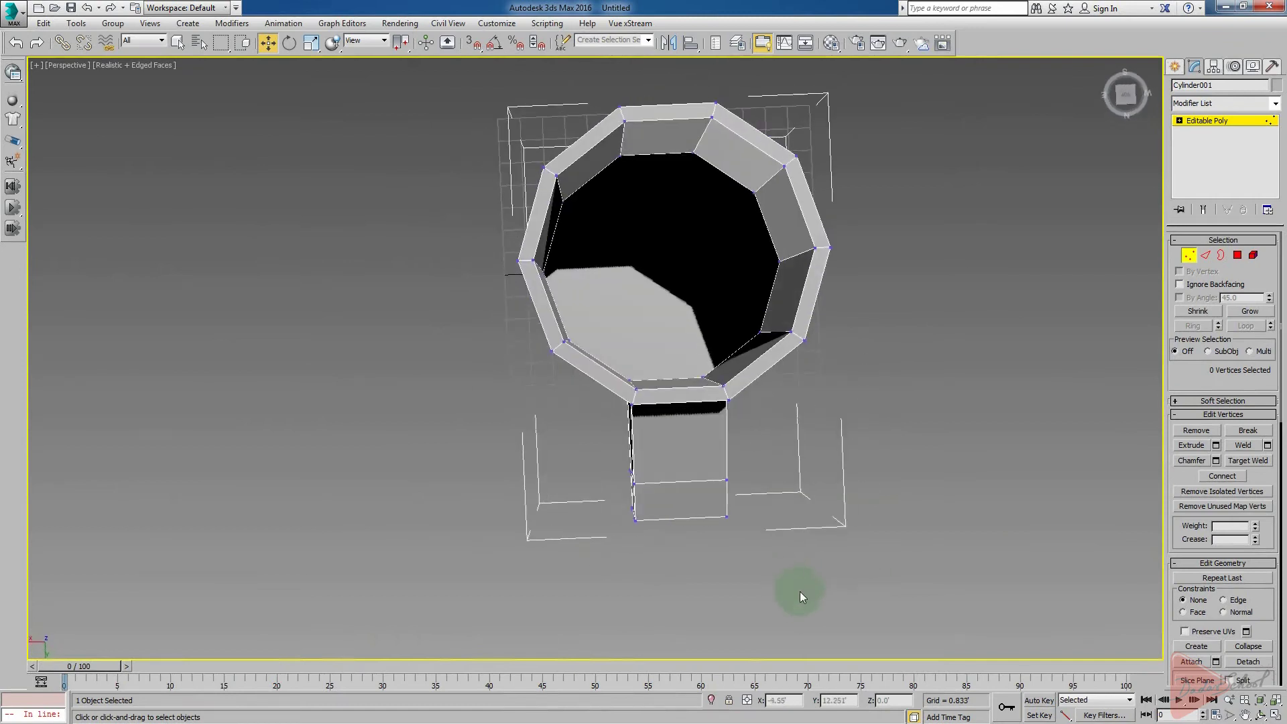
{"action": "middle_click_drag", "start_coordinate": [530, 457], "coordinate": [761, 370], "text": "alt"}
{"action": "key", "text": "r"}
{"action": "middle_click_drag", "start_coordinate": [818, 521], "coordinate": [688, 557], "text": "alt"}
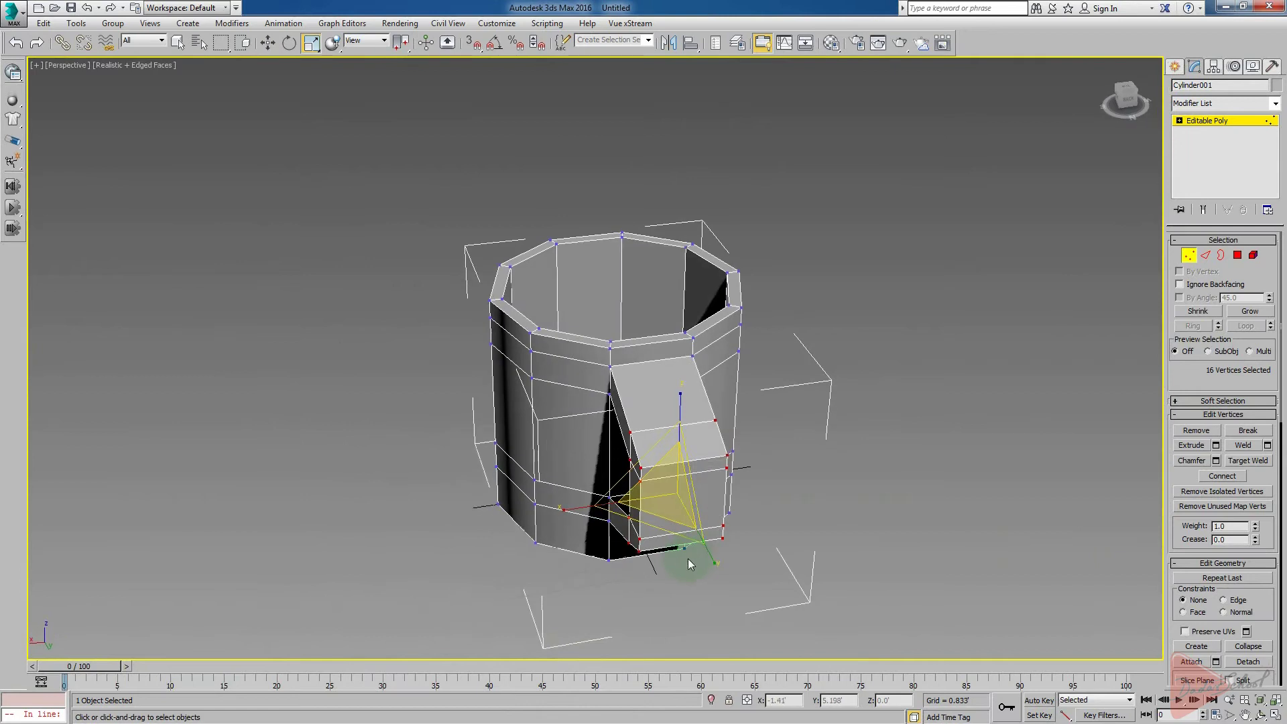
{"action": "middle_click_drag", "start_coordinate": [563, 509], "coordinate": [847, 394], "text": "alt"}
{"action": "left_click", "coordinate": [847, 392]}
Leave vertex editing and smooth the whole mug with the NURMS Toggle
{"action": "scroll", "coordinate": [839, 492], "scroll_direction": "up", "scroll_amount": 5}
{"action": "mouse_move", "coordinate": [839, 493]}
{"action": "middle_mouse_down", "text": "alt"}
{"action": "mouse_move", "coordinate": [770, 557]}
{"action": "mouse_move", "coordinate": [848, 516]}
{"action": "middle_mouse_up", "text": "alt"}
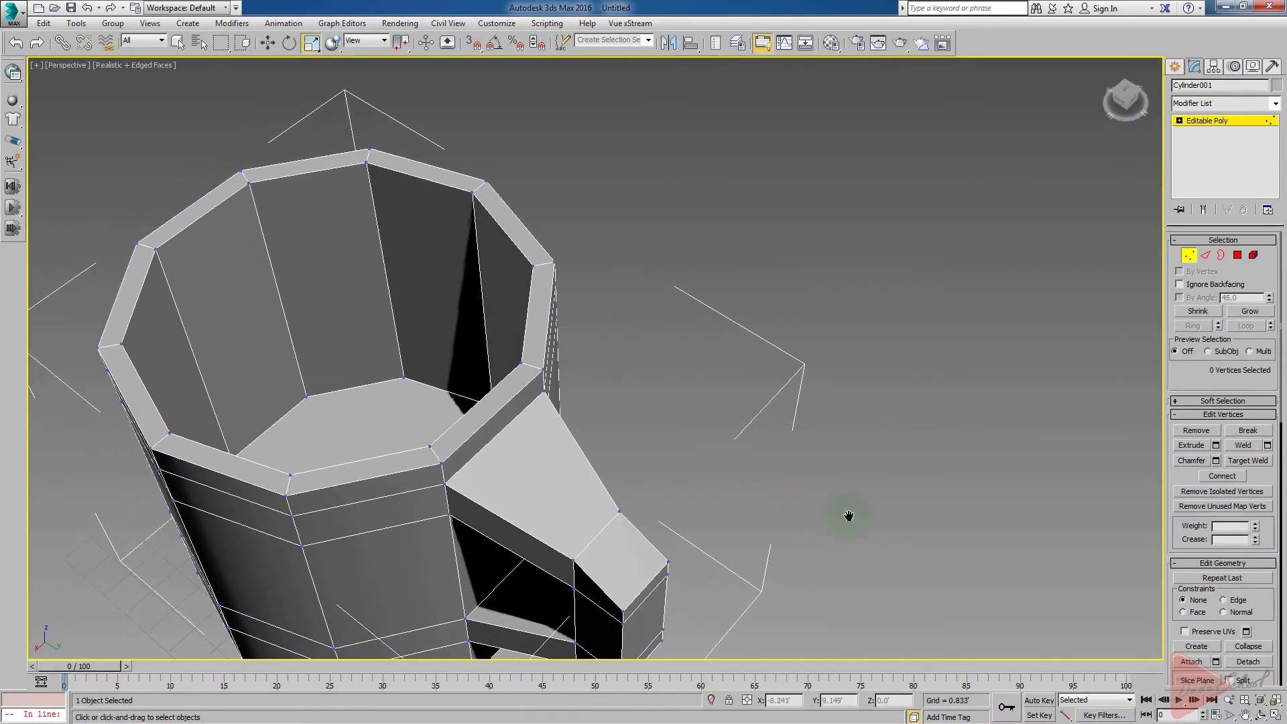
{"action": "scroll", "coordinate": [537, 484], "scroll_direction": "down", "scroll_amount": 4}
{"action": "middle_click_drag", "start_coordinate": [537, 484], "coordinate": [592, 467], "text": "alt"}
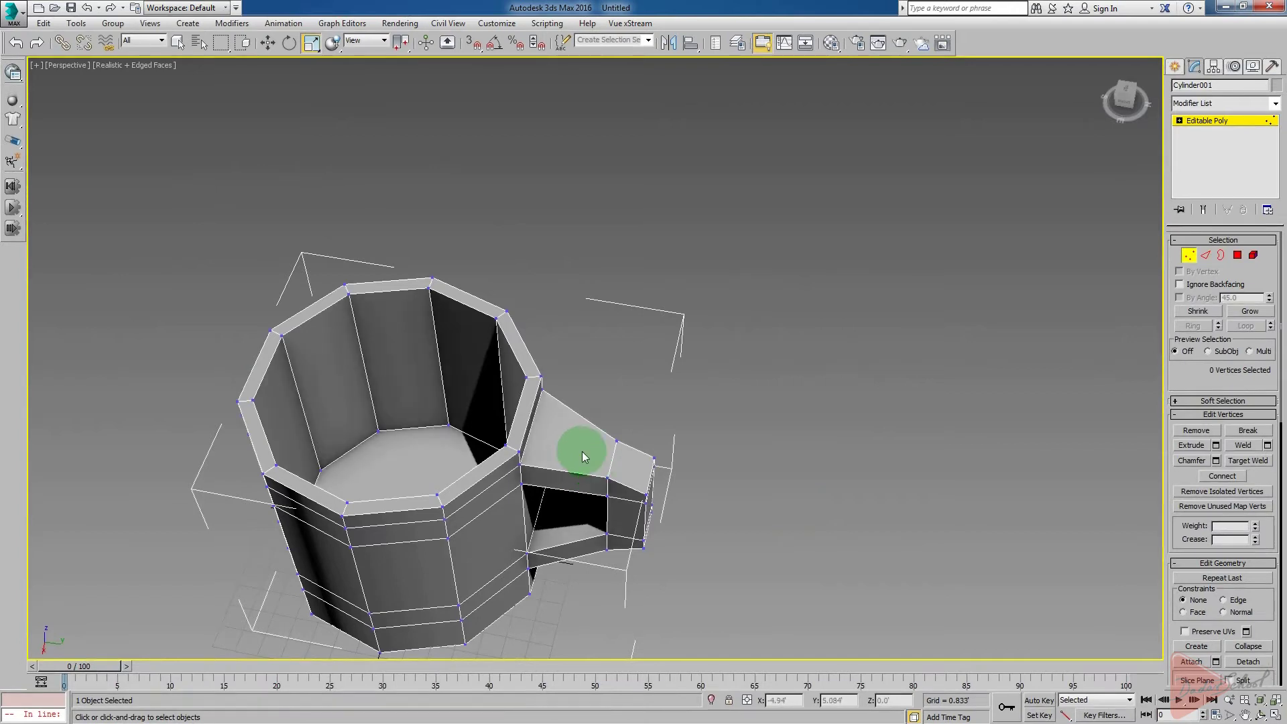
{"action": "scroll", "coordinate": [582, 452], "scroll_direction": "down", "scroll_amount": 2}
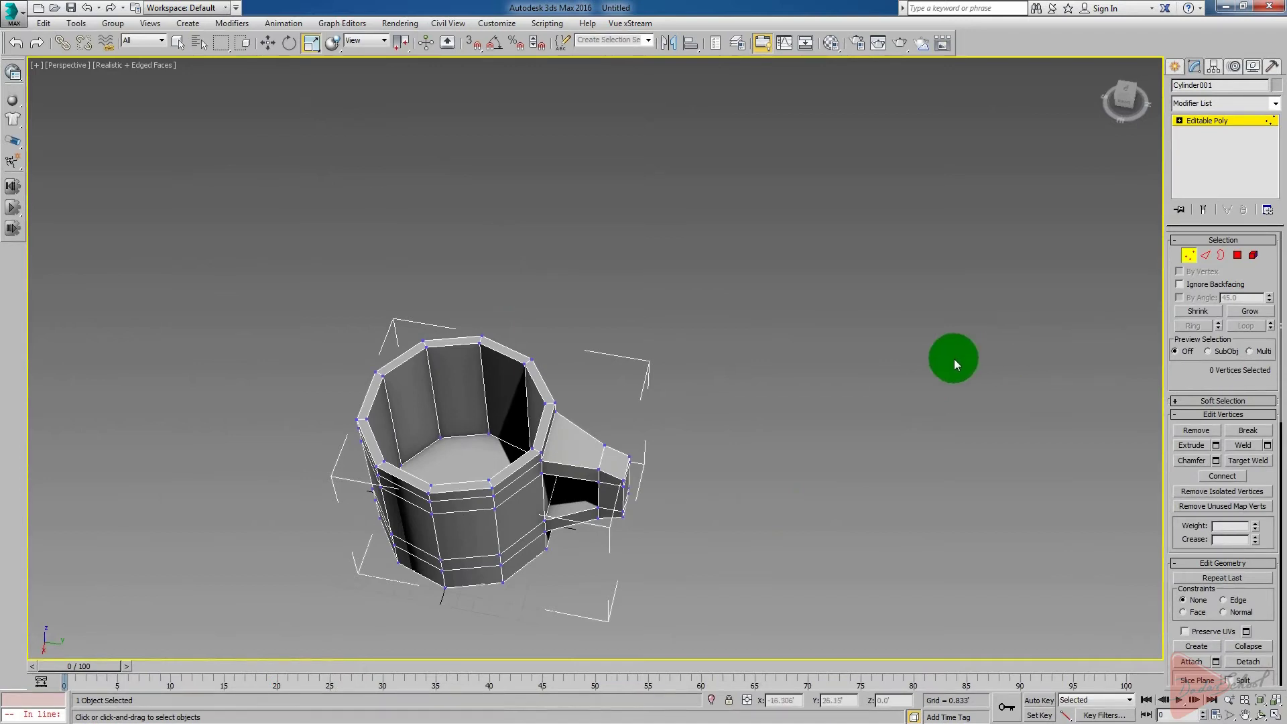
{"action": "left_click", "coordinate": [1188, 255]}
{"action": "middle_click_drag", "start_coordinate": [635, 391], "coordinate": [649, 387]}
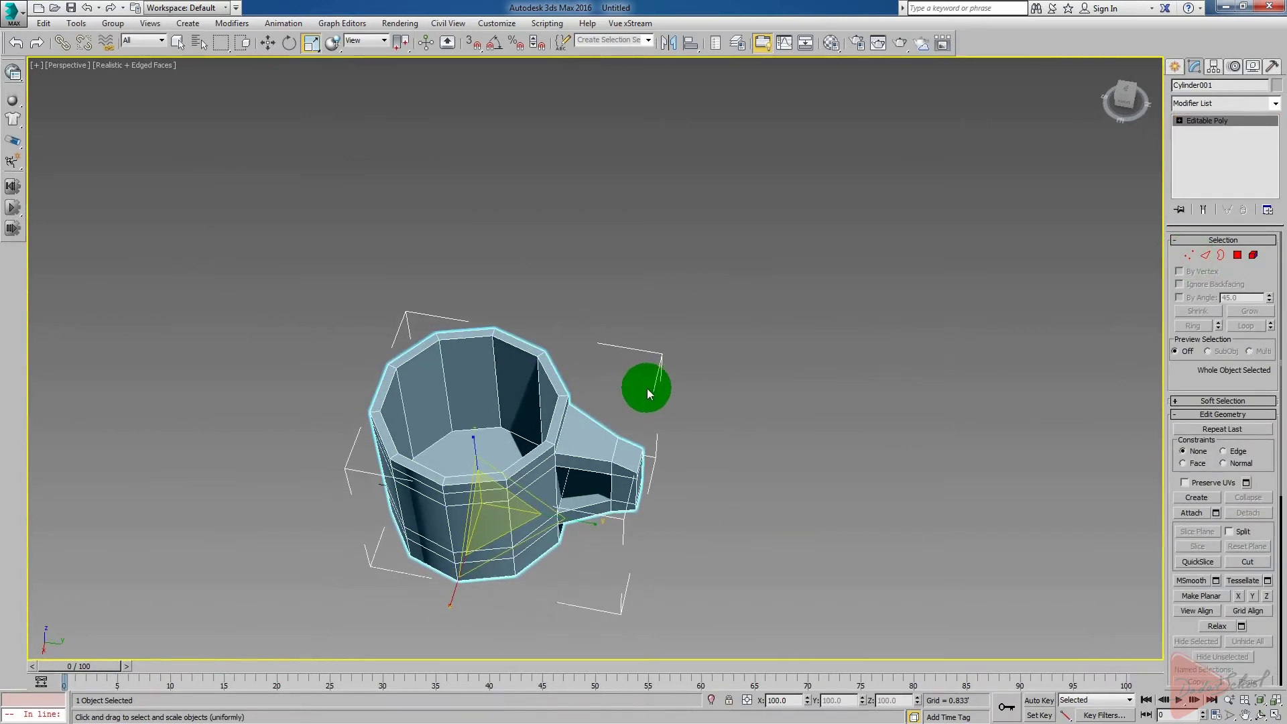
{"action": "middle_click_drag", "start_coordinate": [545, 445], "coordinate": [583, 436]}
{"action": "scroll", "coordinate": [540, 410], "scroll_direction": "up", "scroll_amount": 3}
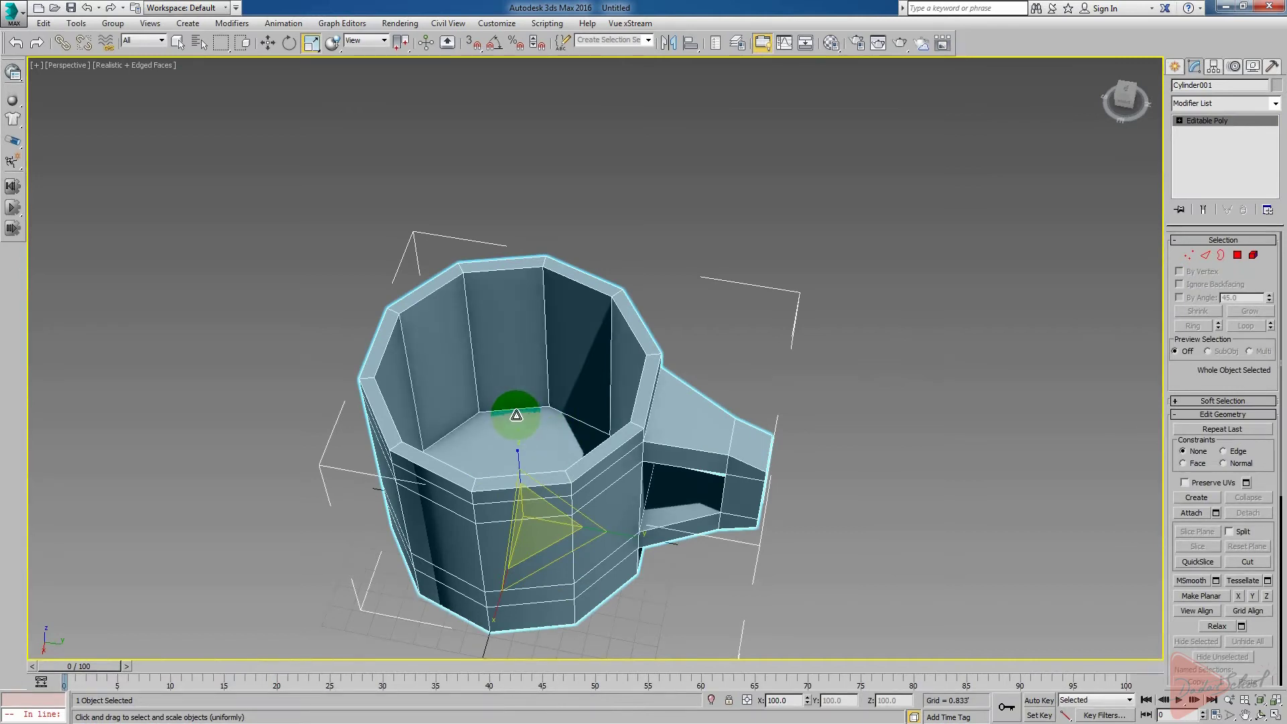
{"action": "right_click", "coordinate": [516, 415]}
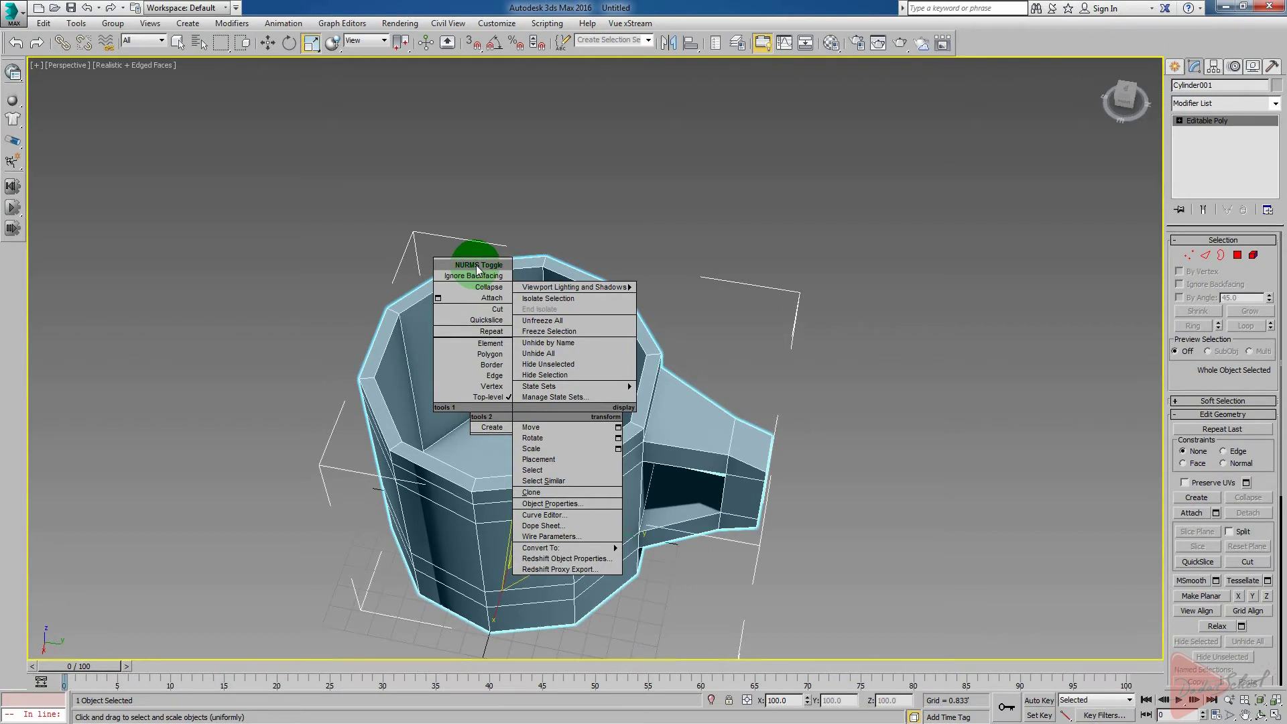
{"action": "left_click", "coordinate": [477, 268]}
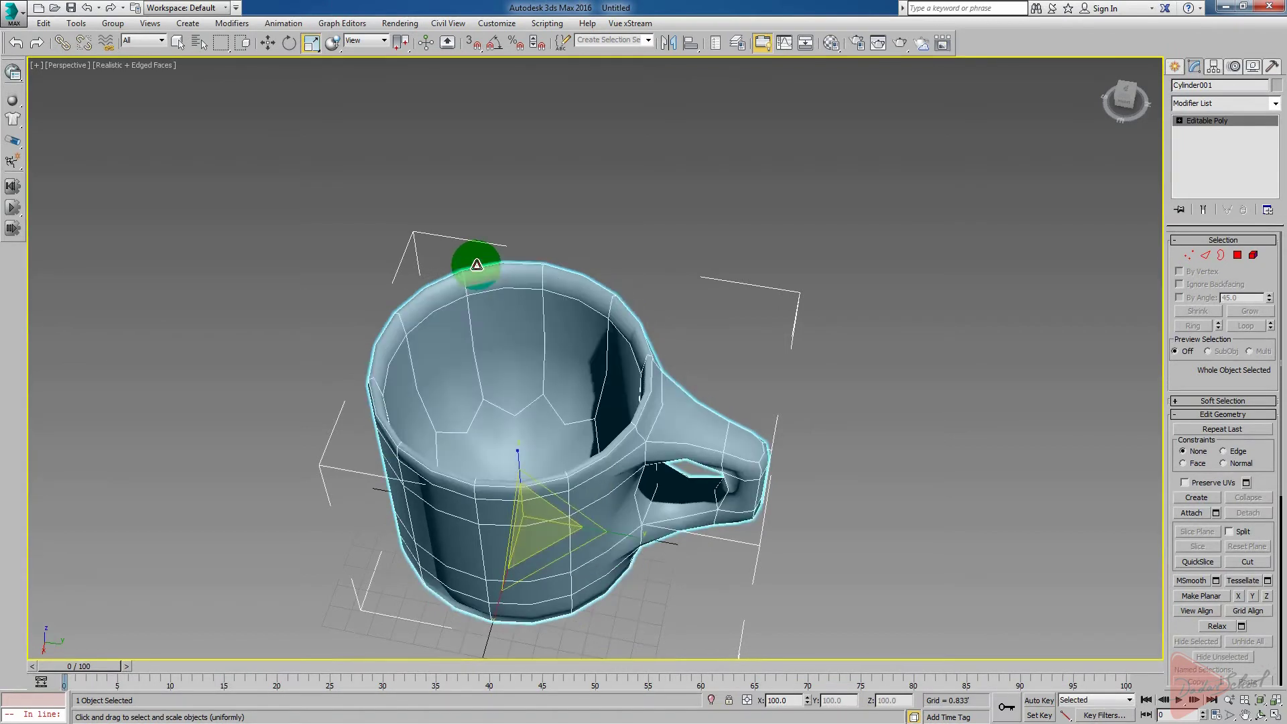
Examine the smoothed mug's interior, rim and handle up close and from a distance
{"action": "middle_click_drag", "start_coordinate": [589, 402], "coordinate": [559, 439], "text": "alt"}
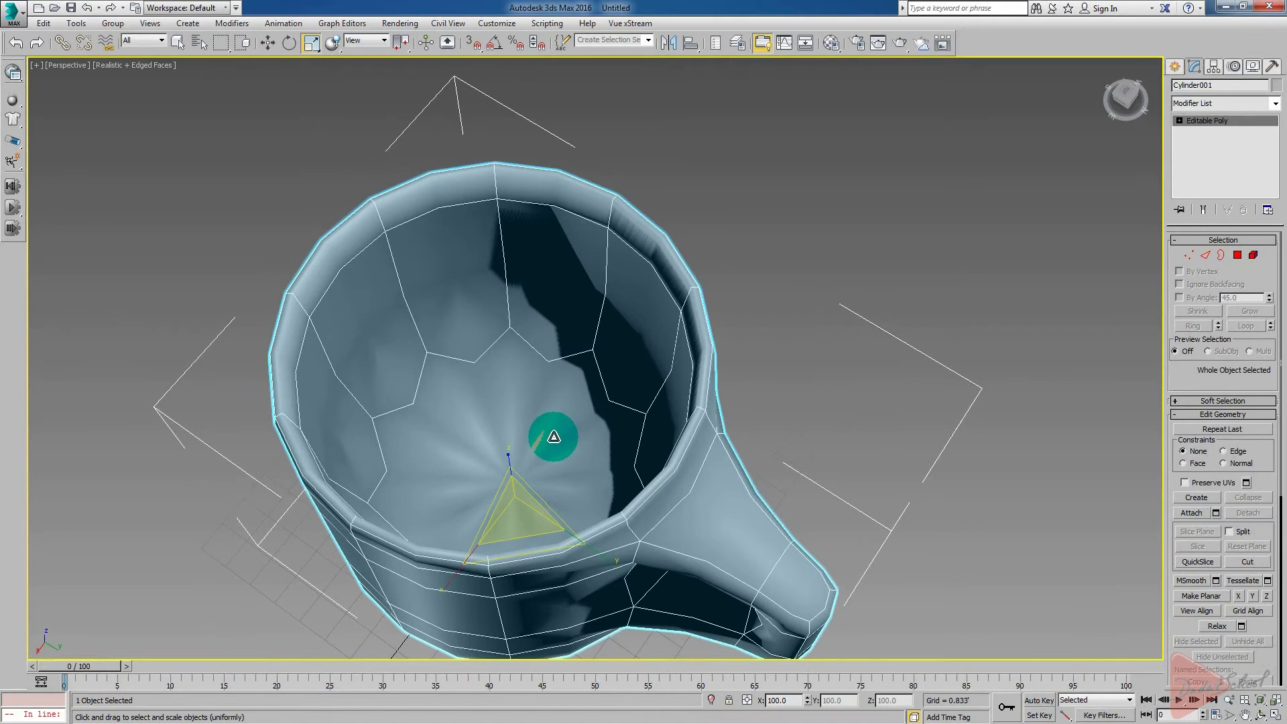
{"action": "middle_click_drag", "start_coordinate": [468, 502], "coordinate": [510, 445], "text": "alt"}
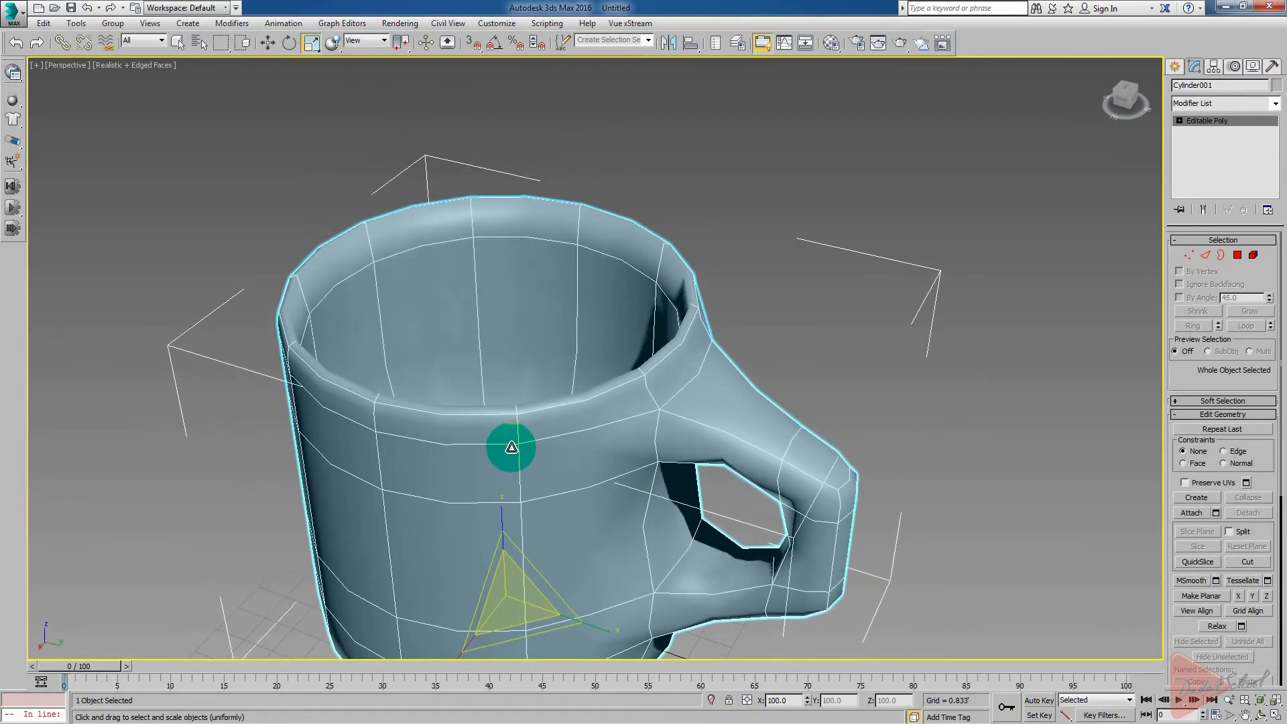
{"action": "scroll", "coordinate": [512, 447], "scroll_direction": "up", "scroll_amount": 2}
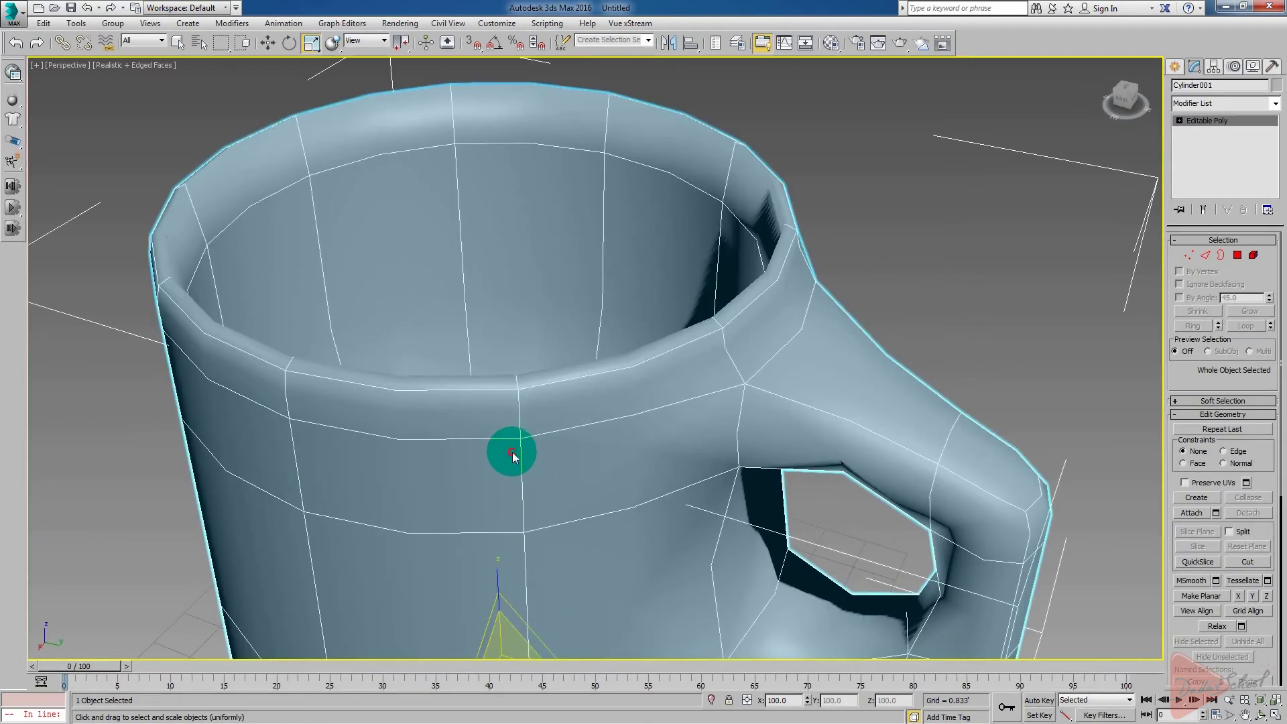
{"action": "right_click", "coordinate": [511, 453]}
{"action": "scroll", "coordinate": [542, 316], "scroll_direction": "down", "scroll_amount": 3}
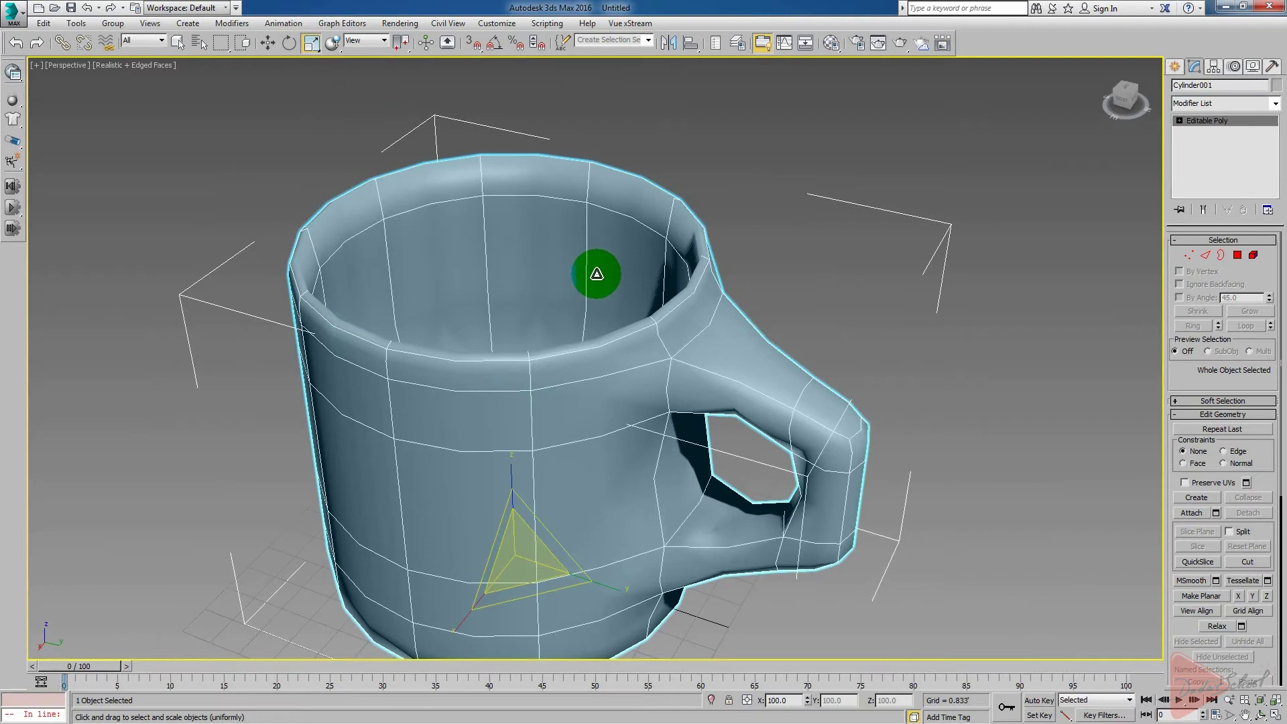
{"action": "scroll", "coordinate": [536, 357], "scroll_direction": "down", "scroll_amount": 2}
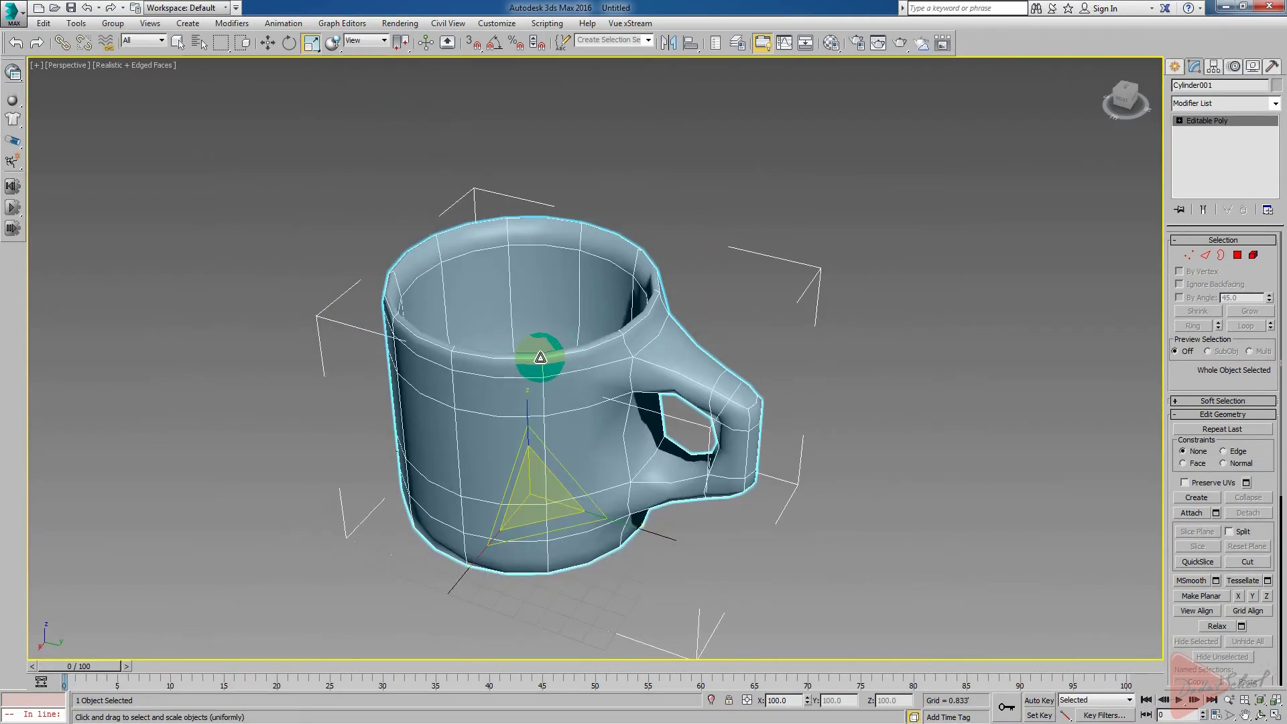
Turn off NURMS smoothing on the mug so its low-poly cage can be edited
{"action": "scroll", "coordinate": [535, 359], "scroll_direction": "up", "scroll_amount": 3}
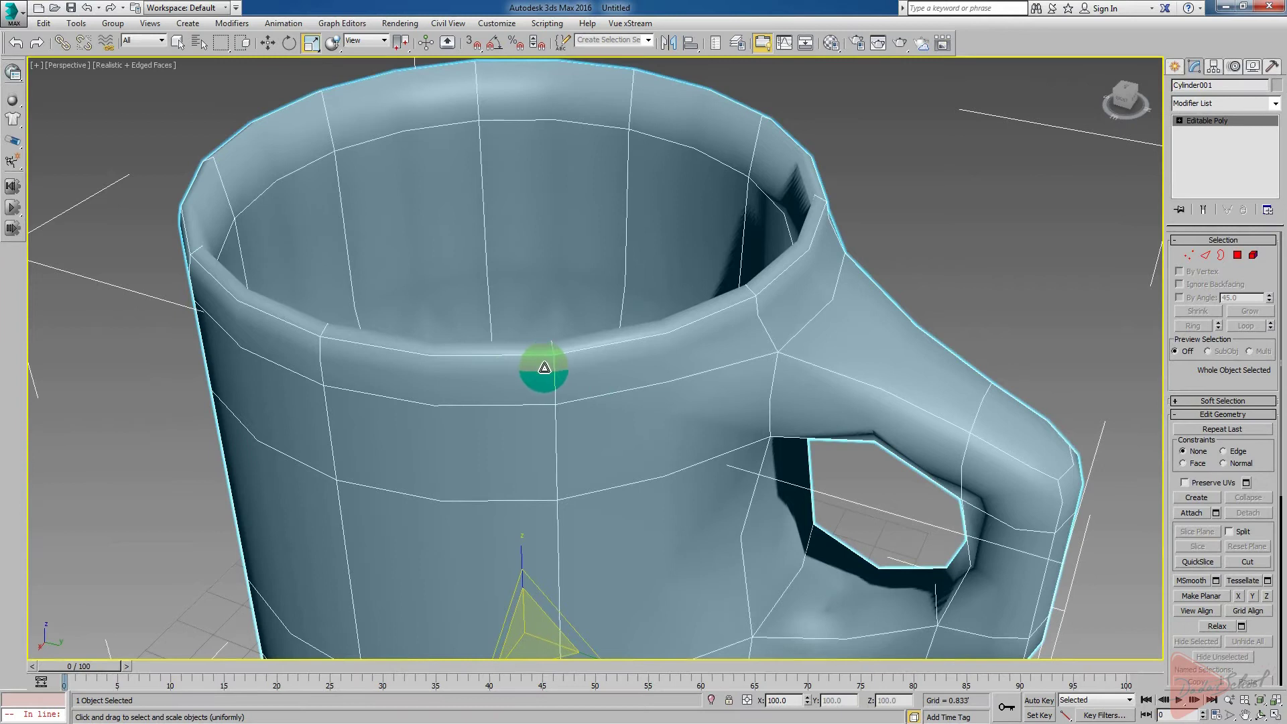
{"action": "right_click", "coordinate": [542, 372]}
{"action": "left_click", "coordinate": [503, 219]}
{"action": "scroll", "coordinate": [477, 352], "scroll_direction": "up", "scroll_amount": 1}
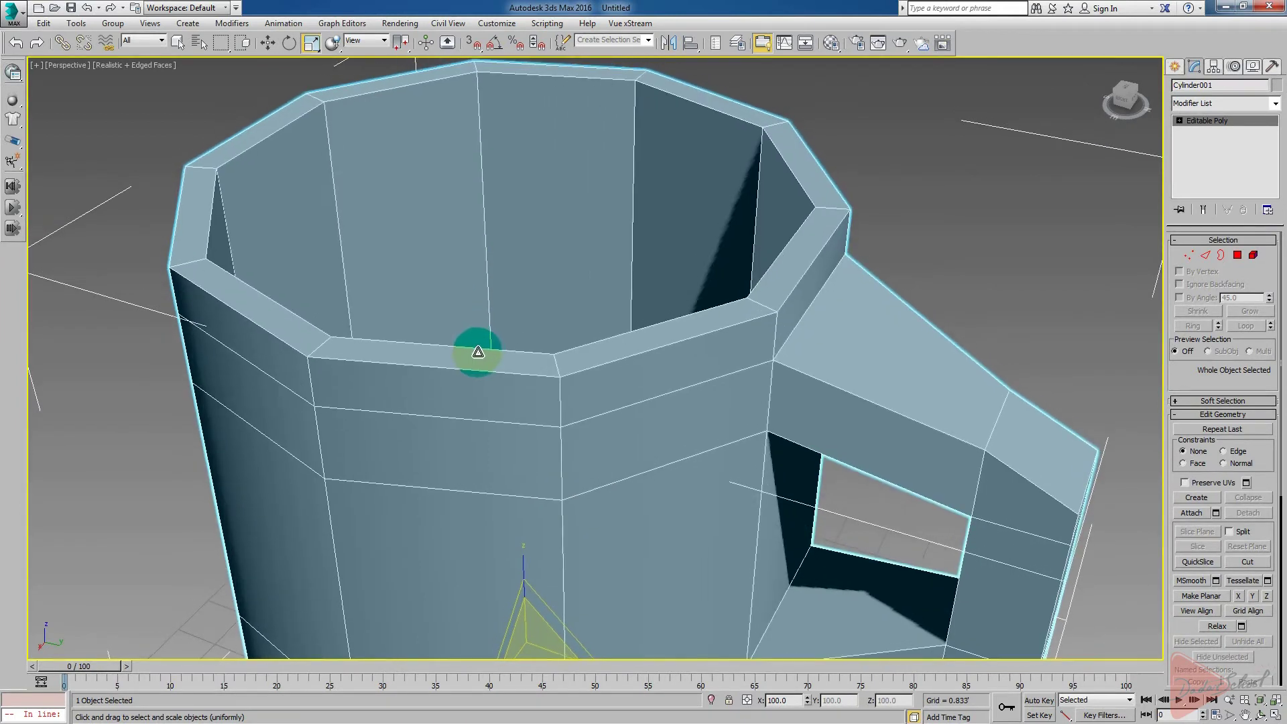
Enter edge editing and ring-select the 10 short vertical edges around the outer wall just below the rim
{"action": "scroll", "coordinate": [293, 333], "scroll_direction": "up", "scroll_amount": 5}
{"action": "middle_click_drag", "start_coordinate": [360, 371], "coordinate": [399, 406], "text": "alt"}
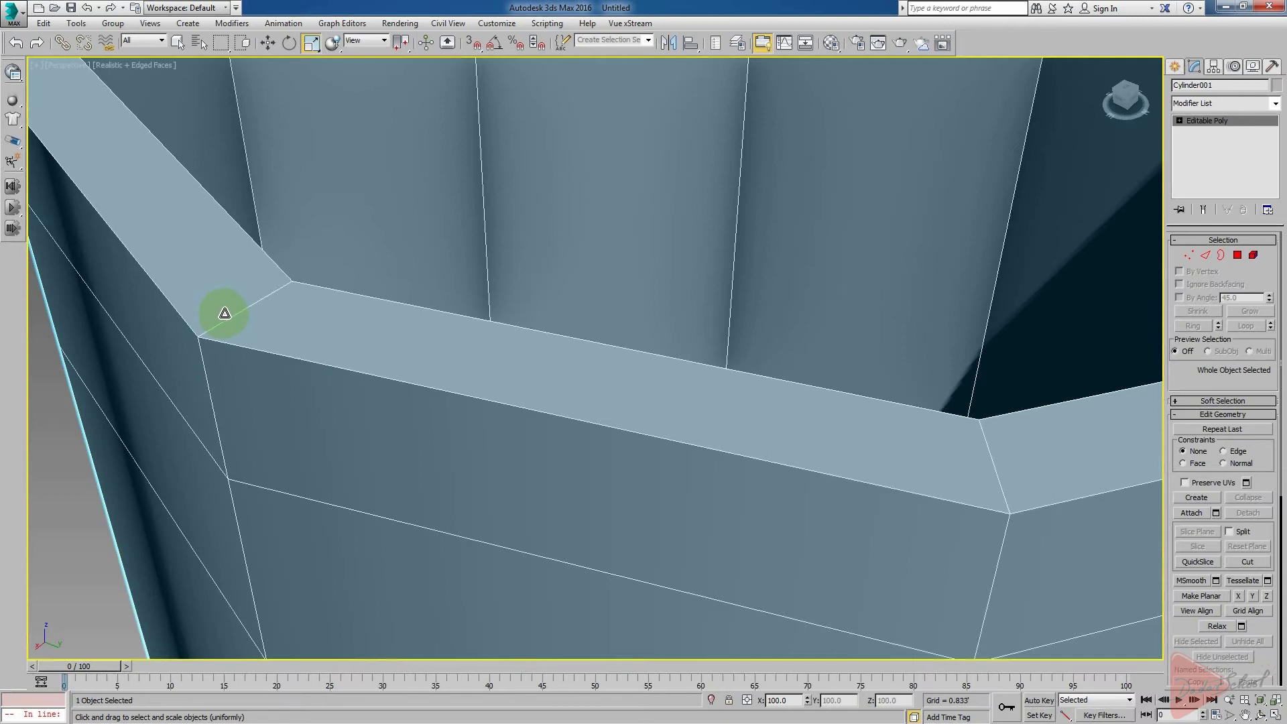
{"action": "scroll", "coordinate": [302, 389], "scroll_direction": "down", "scroll_amount": 2}
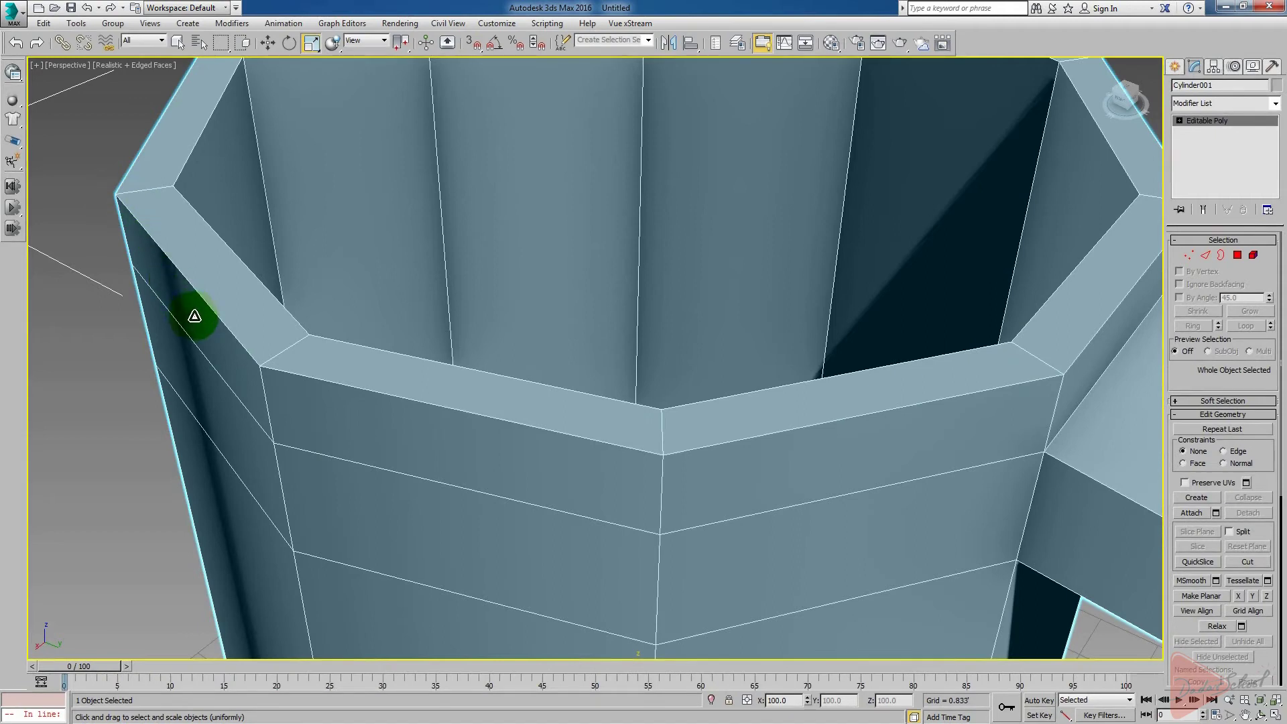
{"action": "scroll", "coordinate": [252, 337], "scroll_direction": "down", "scroll_amount": 5}
{"action": "scroll", "coordinate": [350, 402], "scroll_direction": "up", "scroll_amount": 5}
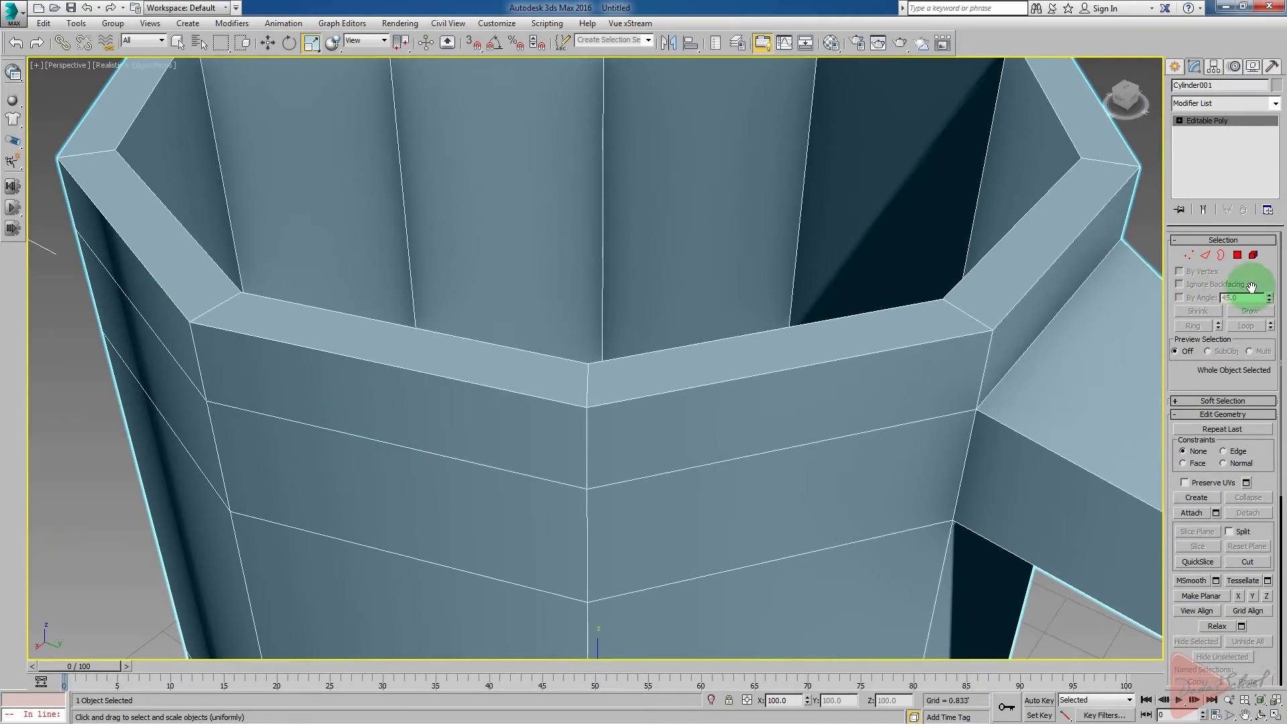
{"action": "left_click", "coordinate": [1206, 255]}
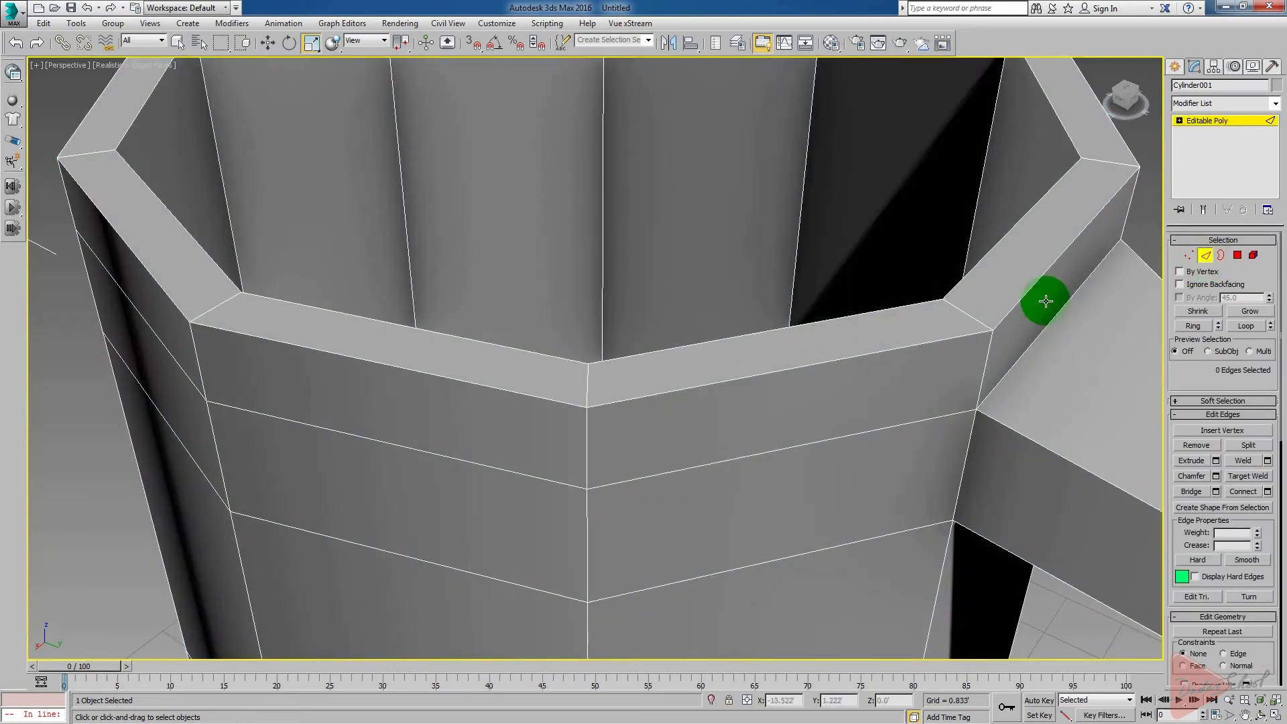
{"action": "left_click", "coordinate": [588, 421]}
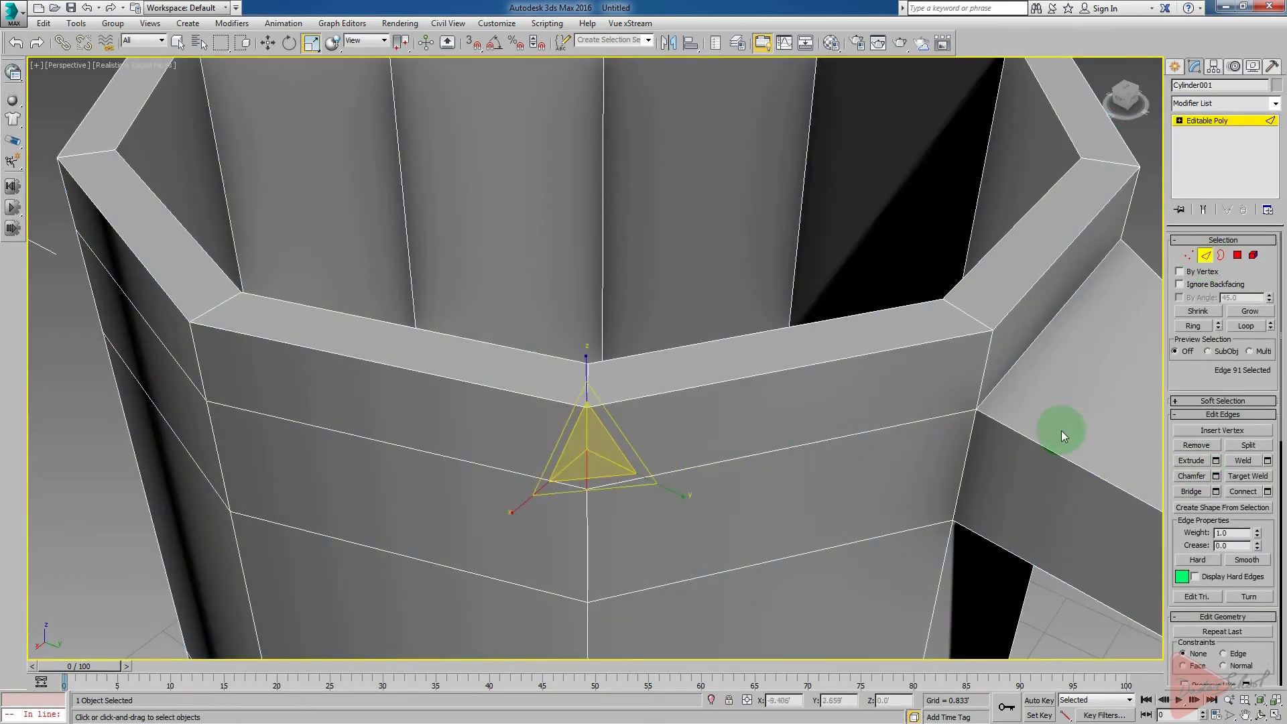
{"action": "left_click", "coordinate": [1193, 326]}
{"action": "left_click_drag", "start_coordinate": [584, 472], "coordinate": [726, 471]}
{"action": "middle_click_drag", "start_coordinate": [726, 471], "coordinate": [766, 474], "text": "alt"}
{"action": "middle_click_drag", "start_coordinate": [512, 439], "coordinate": [736, 440], "text": "alt"}
{"action": "middle_click_drag", "start_coordinate": [657, 446], "coordinate": [712, 436], "text": "alt"}
{"action": "left_click", "coordinate": [1233, 477]}
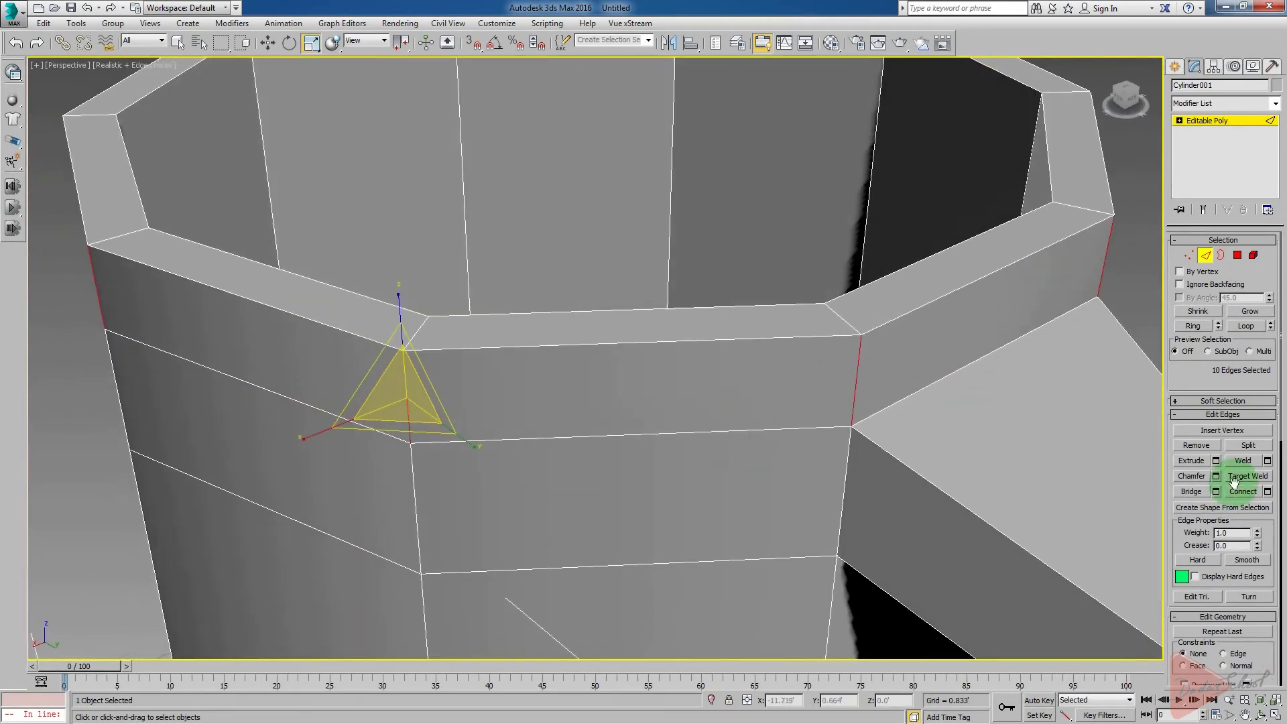
Connect the selected outer edges with 1 segment, pinch 0 and slide 86, placing a support loop just under the rim
{"action": "right_click", "coordinate": [666, 406]}
{"action": "left_click", "coordinate": [590, 449]}
{"action": "middle_click_drag", "start_coordinate": [590, 445], "coordinate": [630, 556]}
{"action": "scroll", "coordinate": [590, 519], "scroll_direction": "up", "scroll_amount": 4}
{"action": "scroll", "coordinate": [593, 507], "scroll_direction": "down", "scroll_amount": 4}
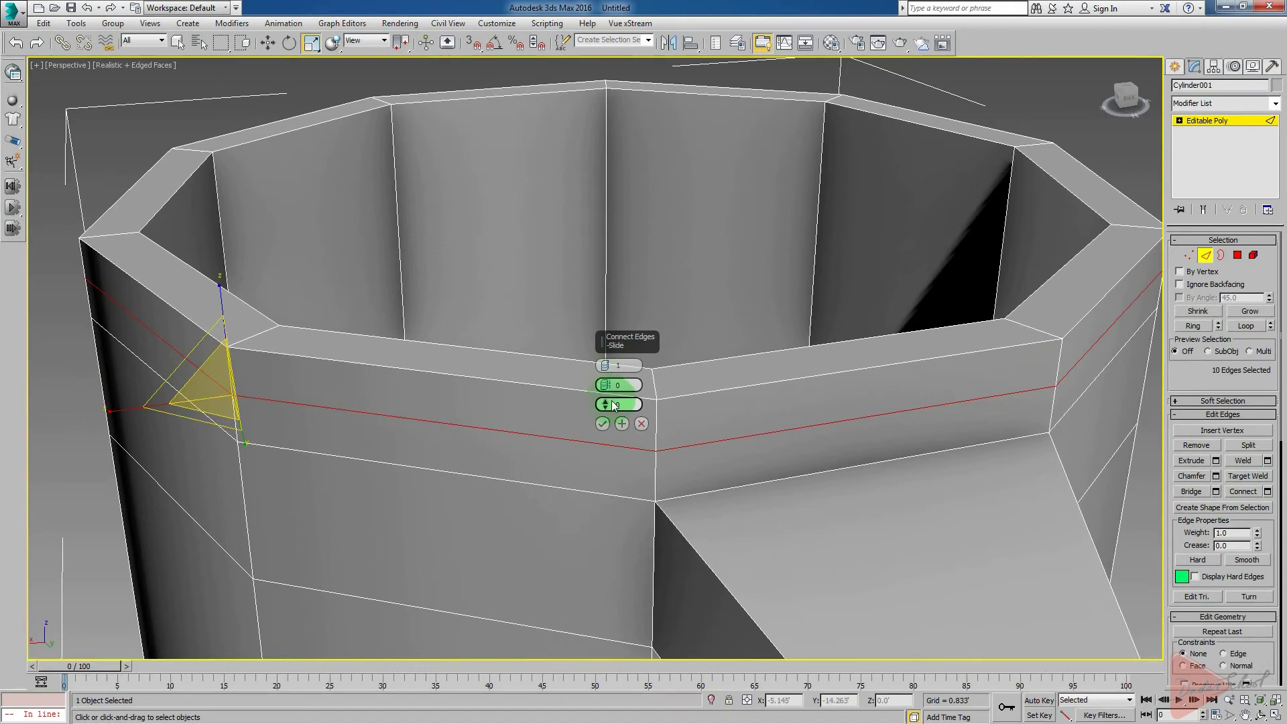
{"action": "left_click_drag", "start_coordinate": [606, 400], "coordinate": [567, 174]}
{"action": "left_click", "coordinate": [603, 423]}
Ring-select the 10 short edges that cross the rim's flat top face
{"action": "middle_click_drag", "start_coordinate": [634, 461], "coordinate": [430, 294], "text": "alt"}
{"action": "scroll", "coordinate": [496, 503], "scroll_direction": "up", "scroll_amount": 2}
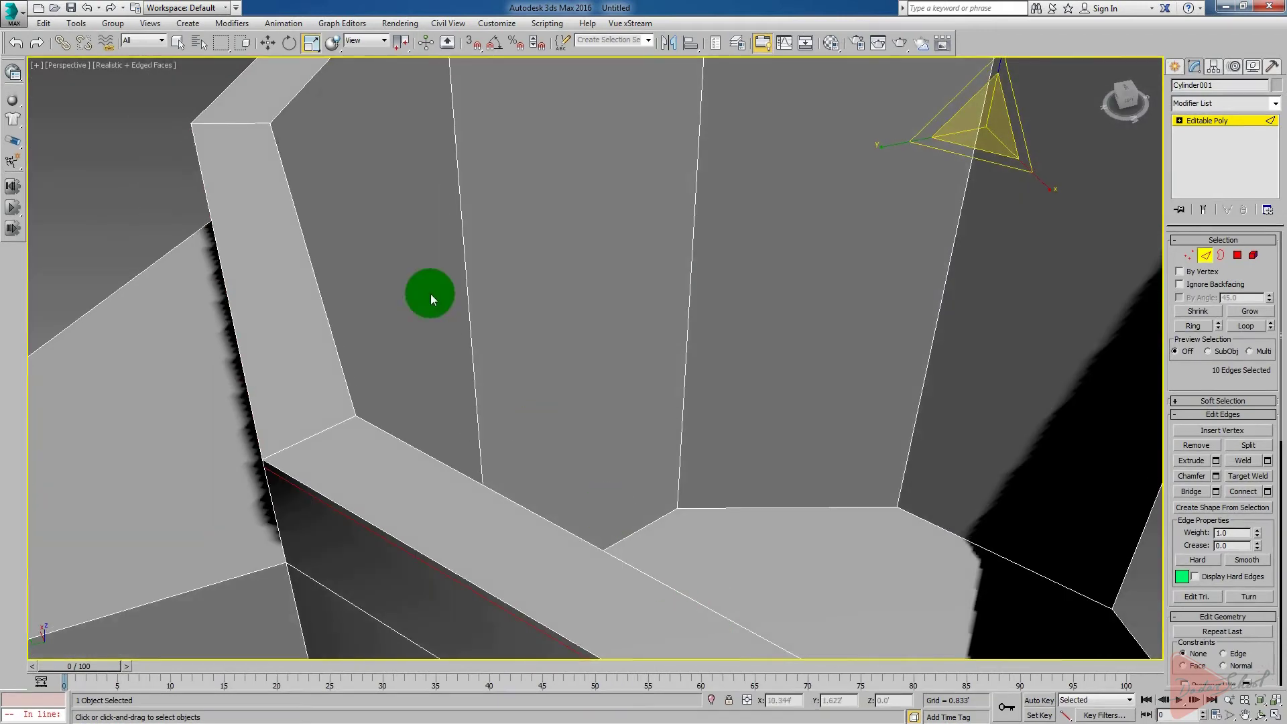
{"action": "middle_click_drag", "start_coordinate": [284, 132], "coordinate": [350, 405], "text": "alt"}
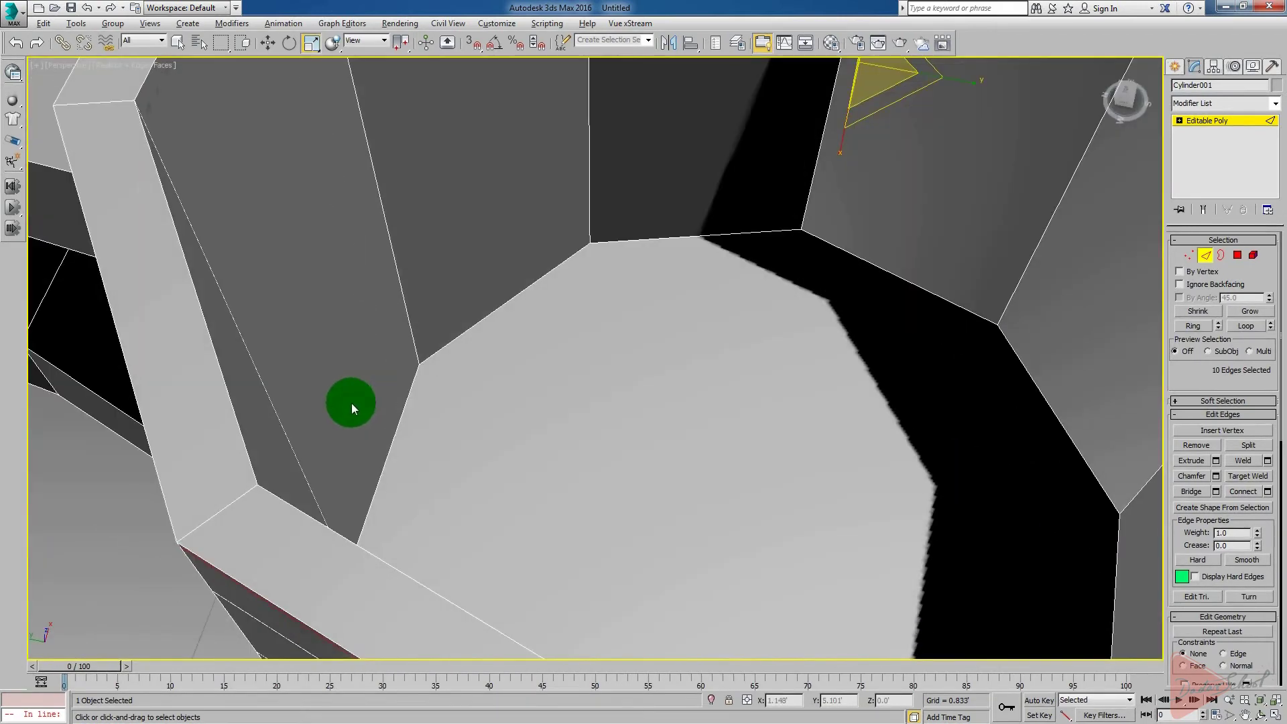
{"action": "middle_click_drag", "start_coordinate": [464, 331], "coordinate": [586, 445], "text": "alt"}
{"action": "scroll", "coordinate": [588, 446], "scroll_direction": "down", "scroll_amount": 5}
{"action": "middle_click_drag", "start_coordinate": [617, 540], "coordinate": [612, 414], "text": "alt"}
{"action": "middle_click_drag", "start_coordinate": [506, 363], "coordinate": [594, 394], "text": "alt"}
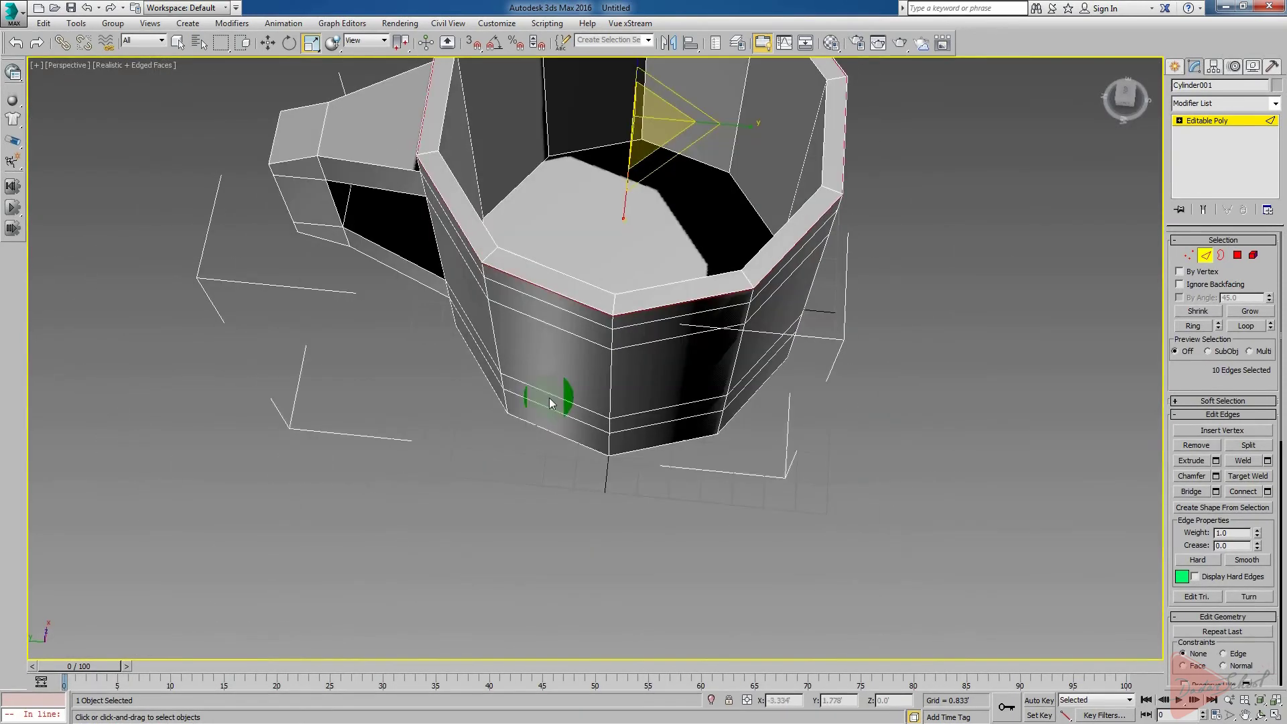
{"action": "scroll", "coordinate": [526, 354], "scroll_direction": "up", "scroll_amount": 5}
{"action": "middle_click_drag", "start_coordinate": [526, 354], "coordinate": [587, 458], "text": "alt"}
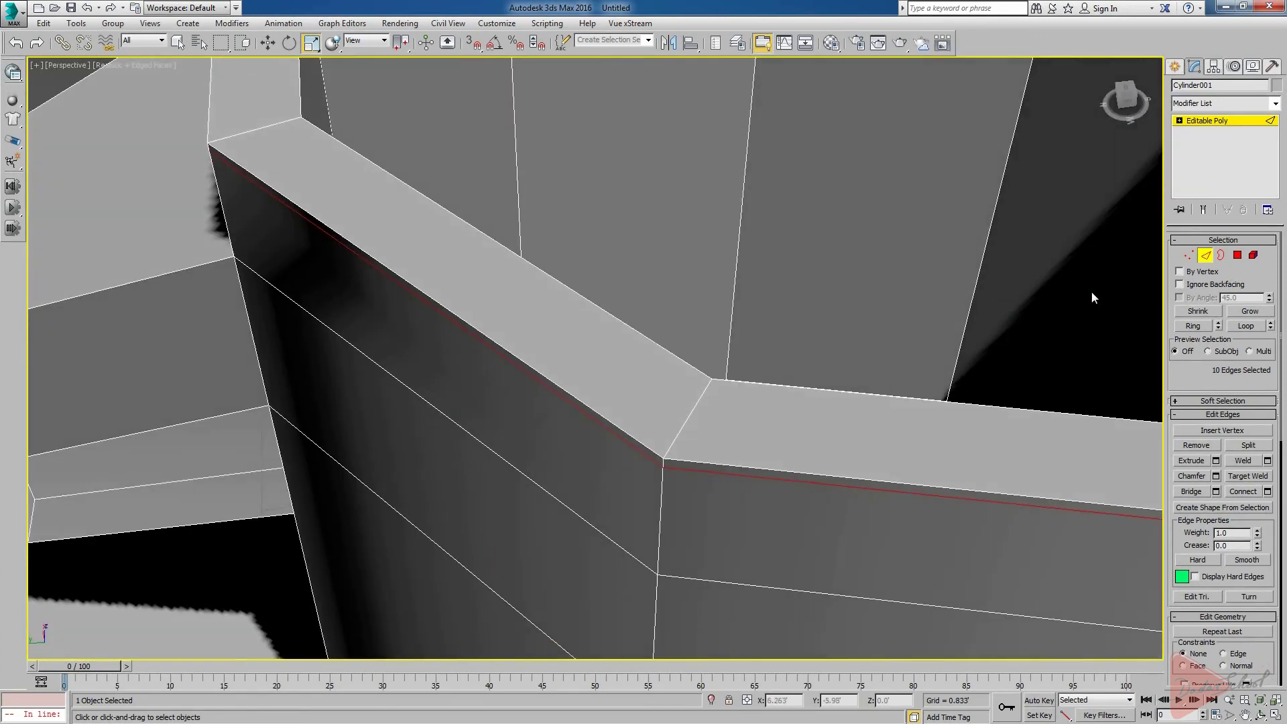
{"action": "left_click", "coordinate": [684, 421]}
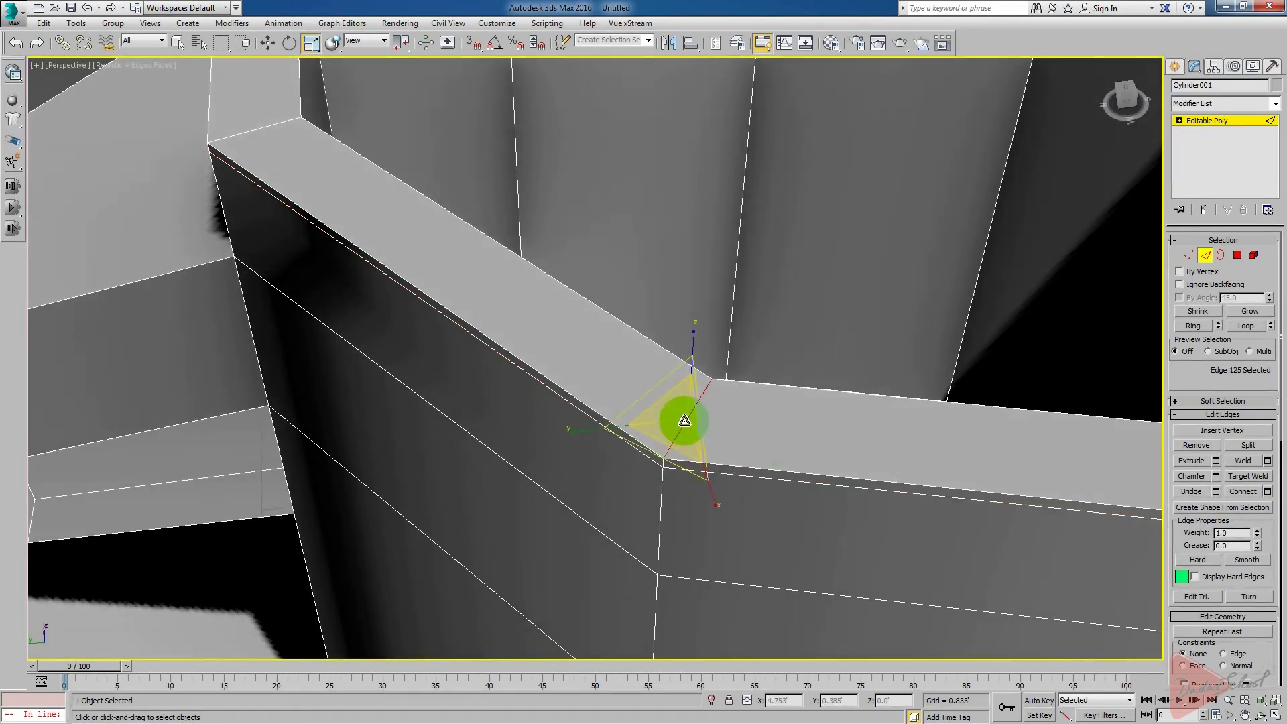
{"action": "left_click", "coordinate": [1192, 326]}
{"action": "middle_click_drag", "start_coordinate": [843, 447], "coordinate": [587, 564], "text": "alt"}
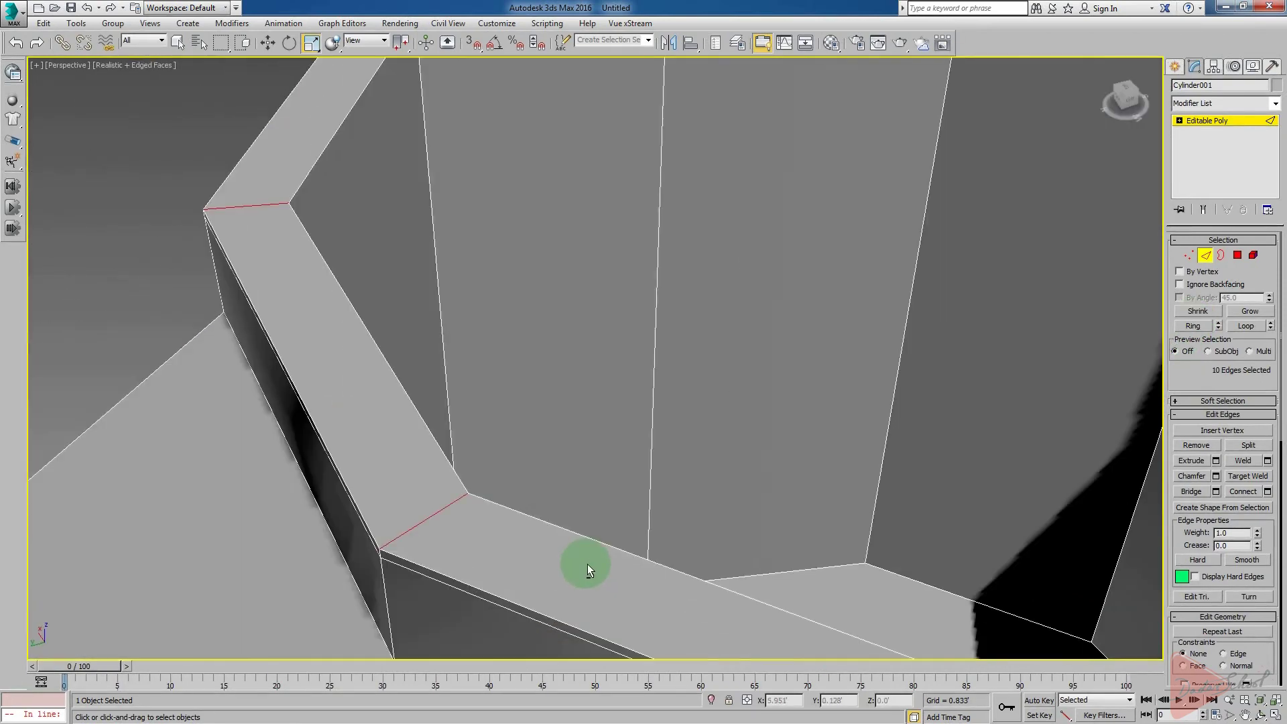
Connect the rim's cross edges with 2 segments, pinch 92 and slide 0 to add loops beside both rim borders
{"action": "right_click", "coordinate": [487, 532]}
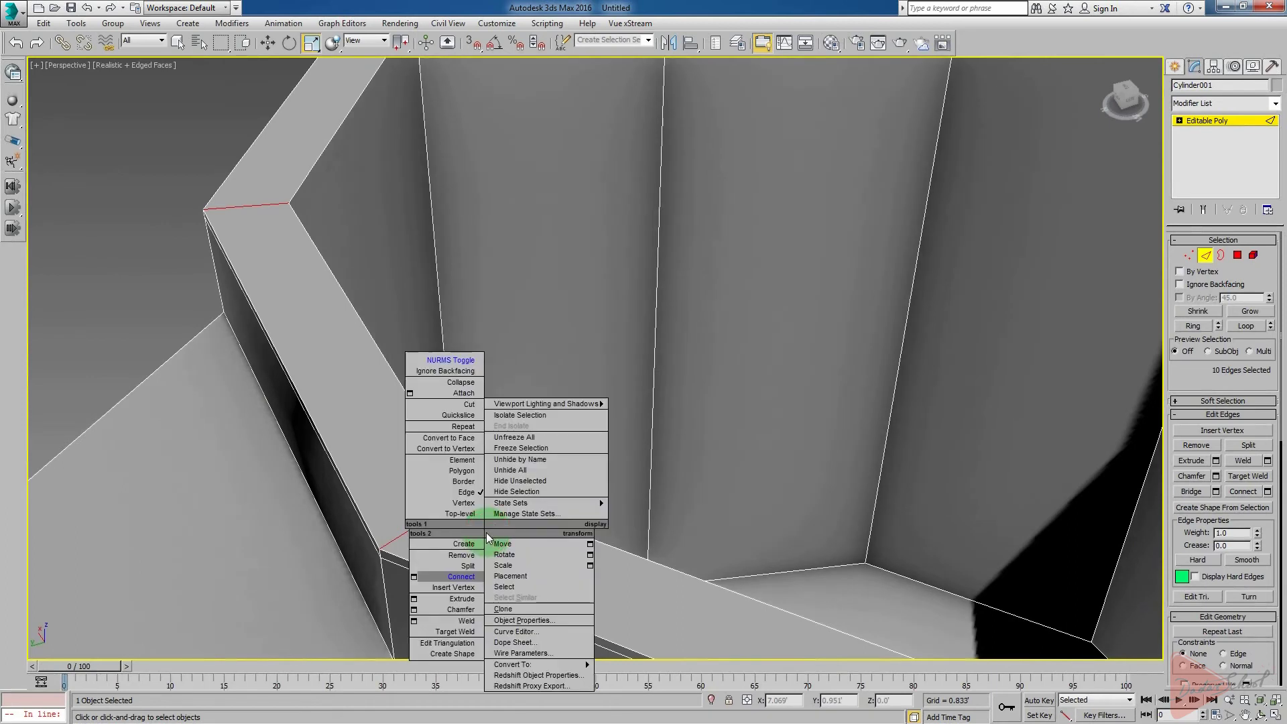
{"action": "left_click", "coordinate": [413, 578]}
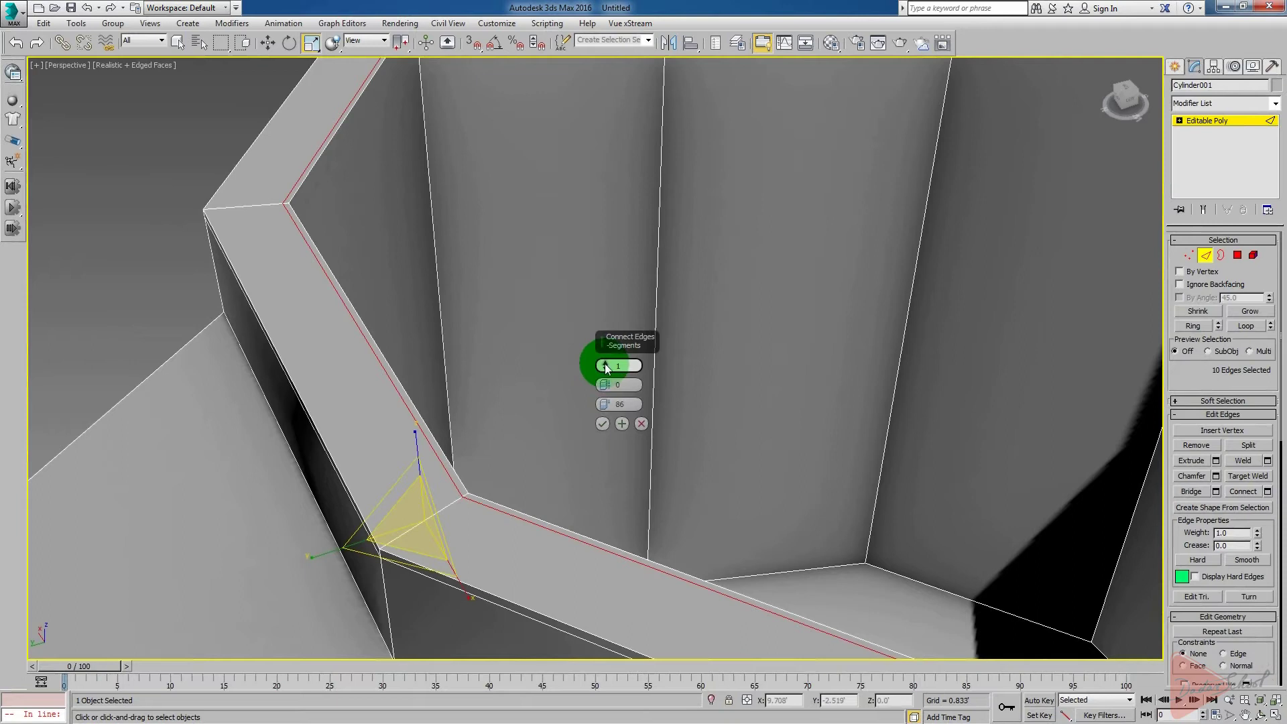
{"action": "left_click_drag", "start_coordinate": [605, 365], "coordinate": [605, 360]}
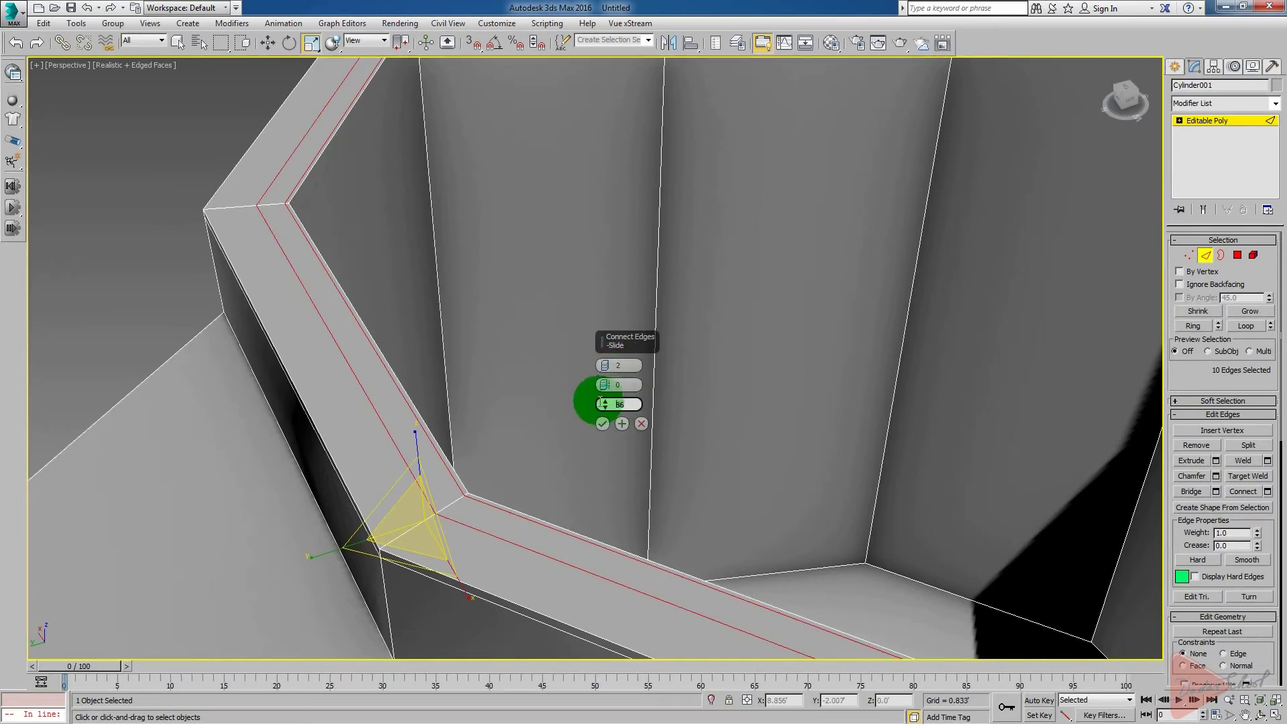
{"action": "type", "text": "0"}
{"action": "left_click", "coordinate": [628, 384]}
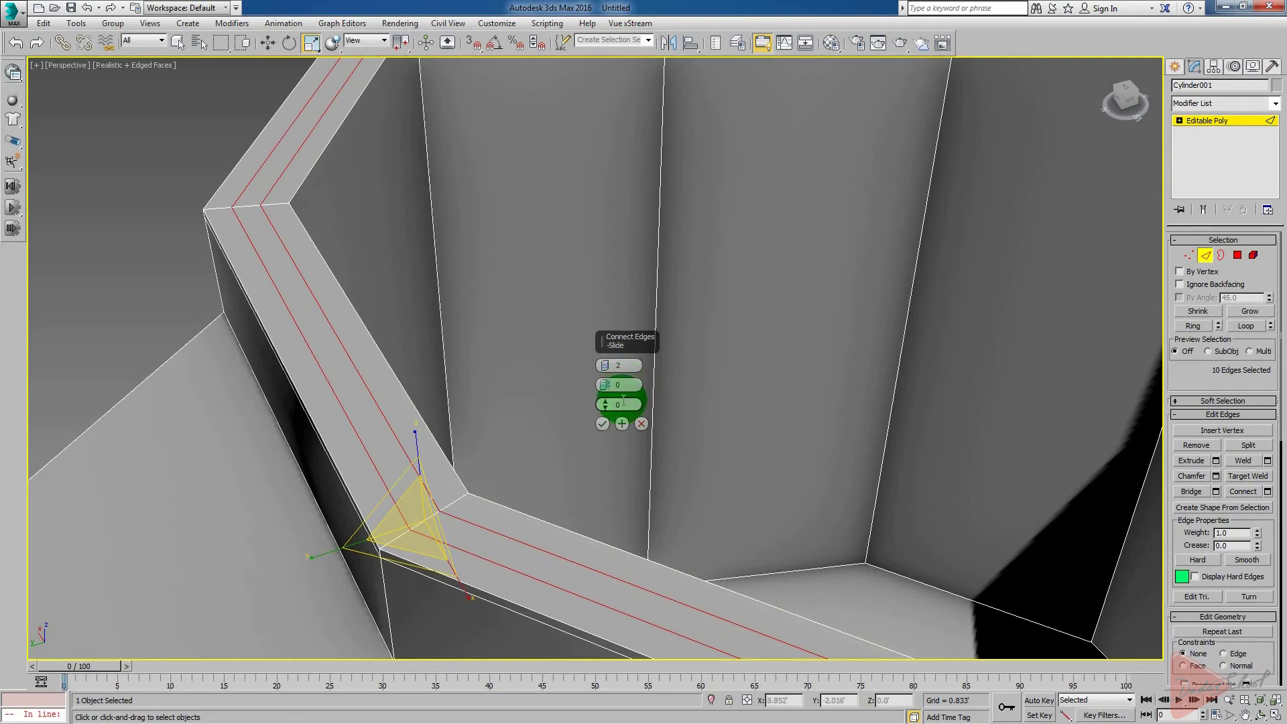
{"action": "mouse_move", "coordinate": [494, 473]}
{"action": "middle_mouse_down"}
{"action": "mouse_move", "coordinate": [494, 458]}
{"action": "mouse_move", "coordinate": [510, 460]}
{"action": "middle_mouse_up"}
{"action": "scroll", "coordinate": [471, 455], "scroll_direction": "up", "scroll_amount": 3}
{"action": "left_click", "coordinate": [627, 384]}
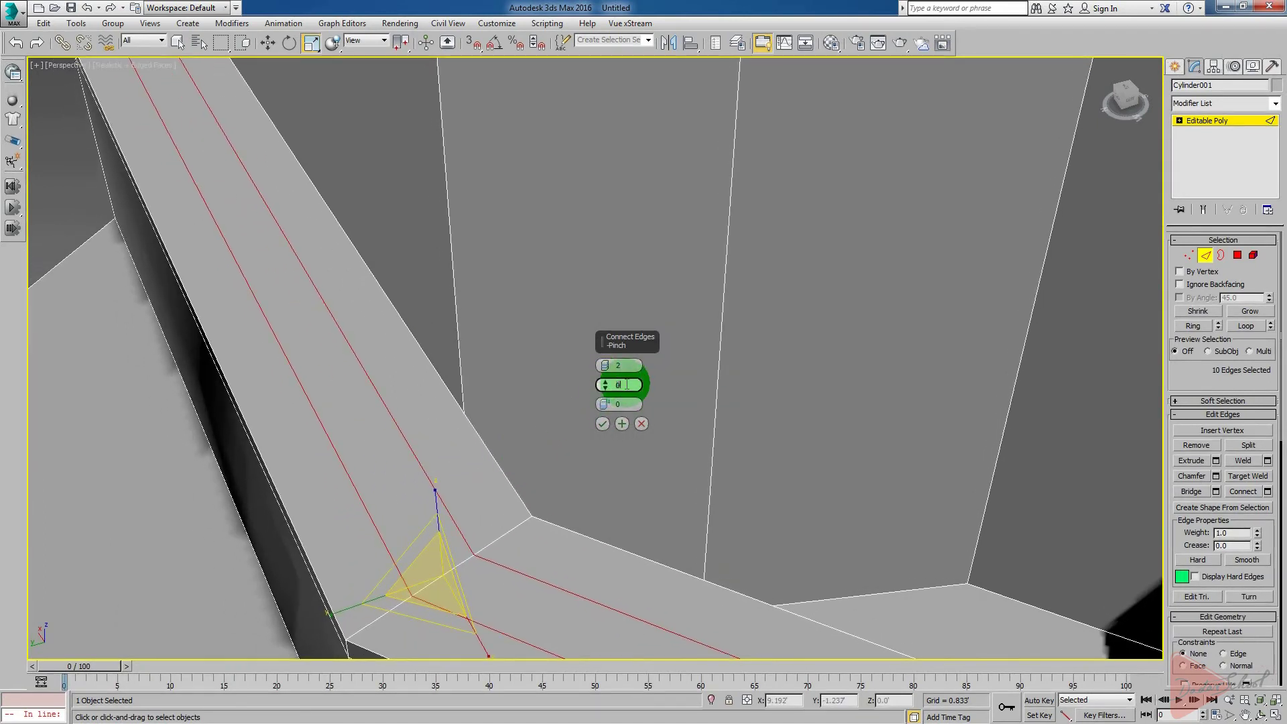
{"action": "left_click_drag", "start_coordinate": [600, 349], "coordinate": [640, 137]}
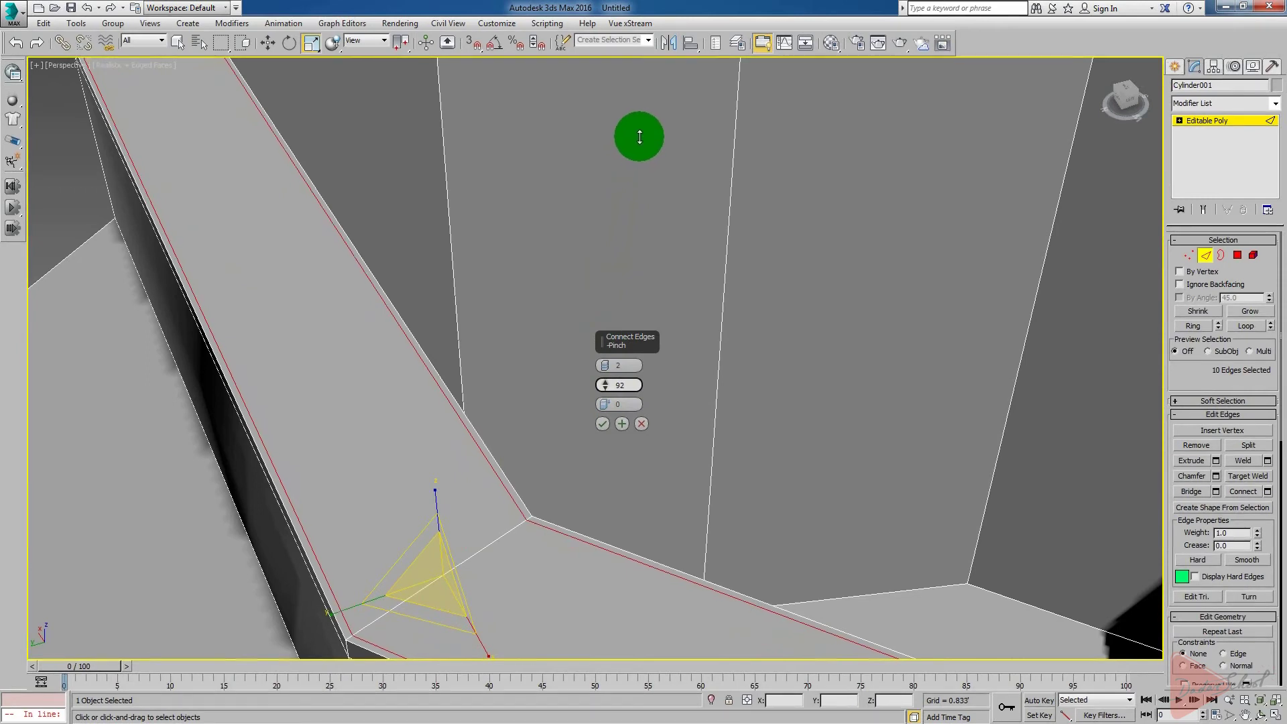
{"action": "left_click", "coordinate": [601, 424]}
Ring-select the 10 vertical edges of the mug's inner wall
{"action": "middle_click_drag", "start_coordinate": [609, 462], "coordinate": [479, 586], "text": "alt"}
{"action": "middle_click_drag", "start_coordinate": [601, 477], "coordinate": [500, 492]}
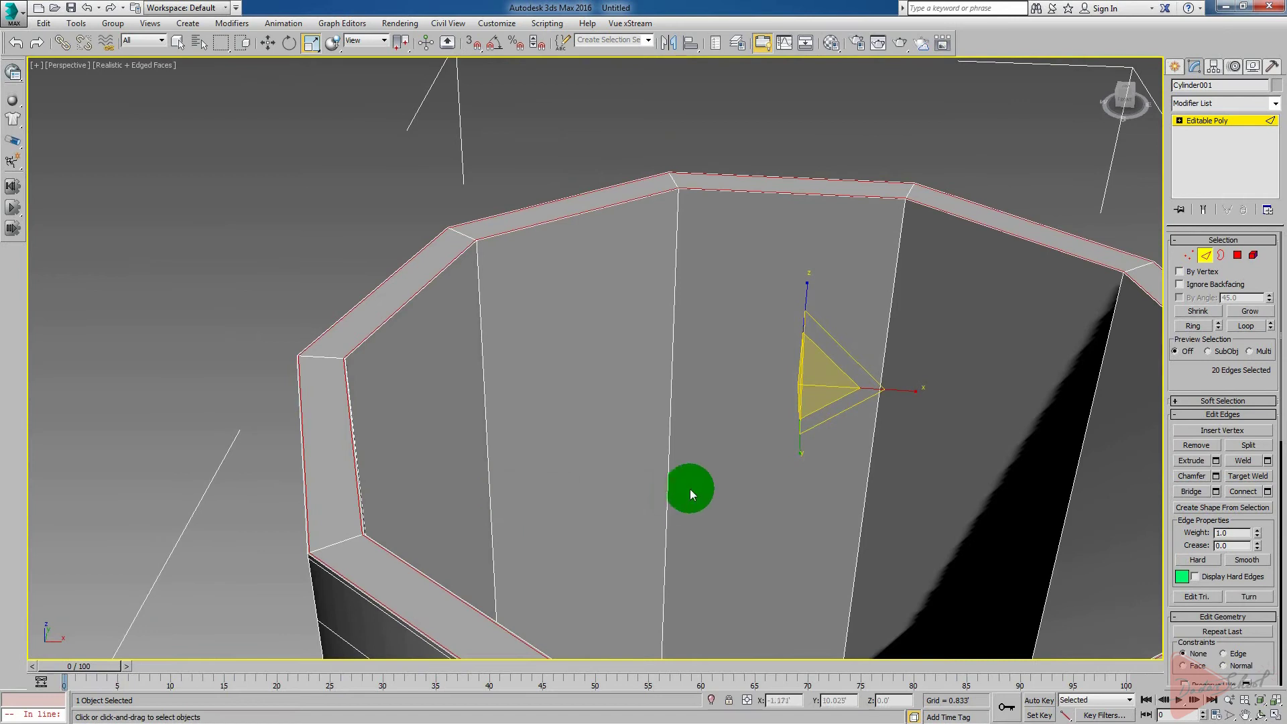
{"action": "scroll", "coordinate": [677, 495], "scroll_direction": "up", "scroll_amount": 3}
{"action": "middle_click_drag", "start_coordinate": [701, 498], "coordinate": [622, 533]}
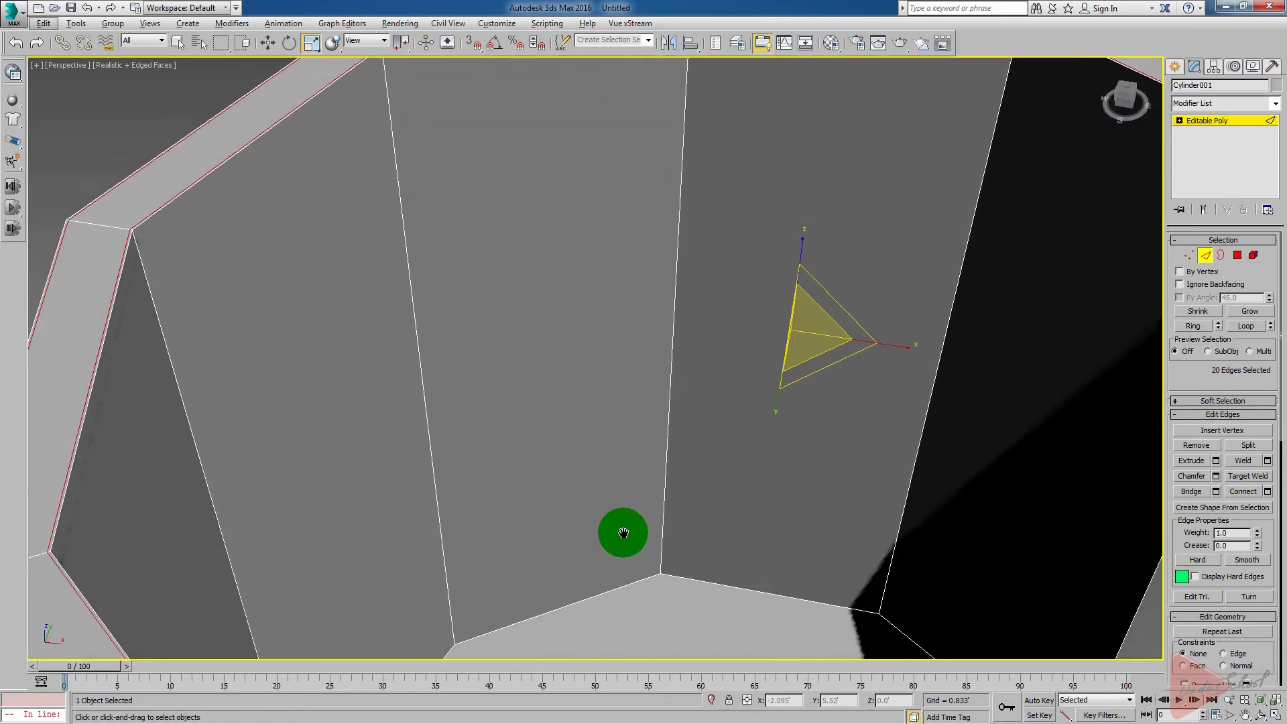
{"action": "scroll", "coordinate": [605, 533], "scroll_direction": "down", "scroll_amount": 5}
{"action": "scroll", "coordinate": [609, 505], "scroll_direction": "up", "scroll_amount": 4}
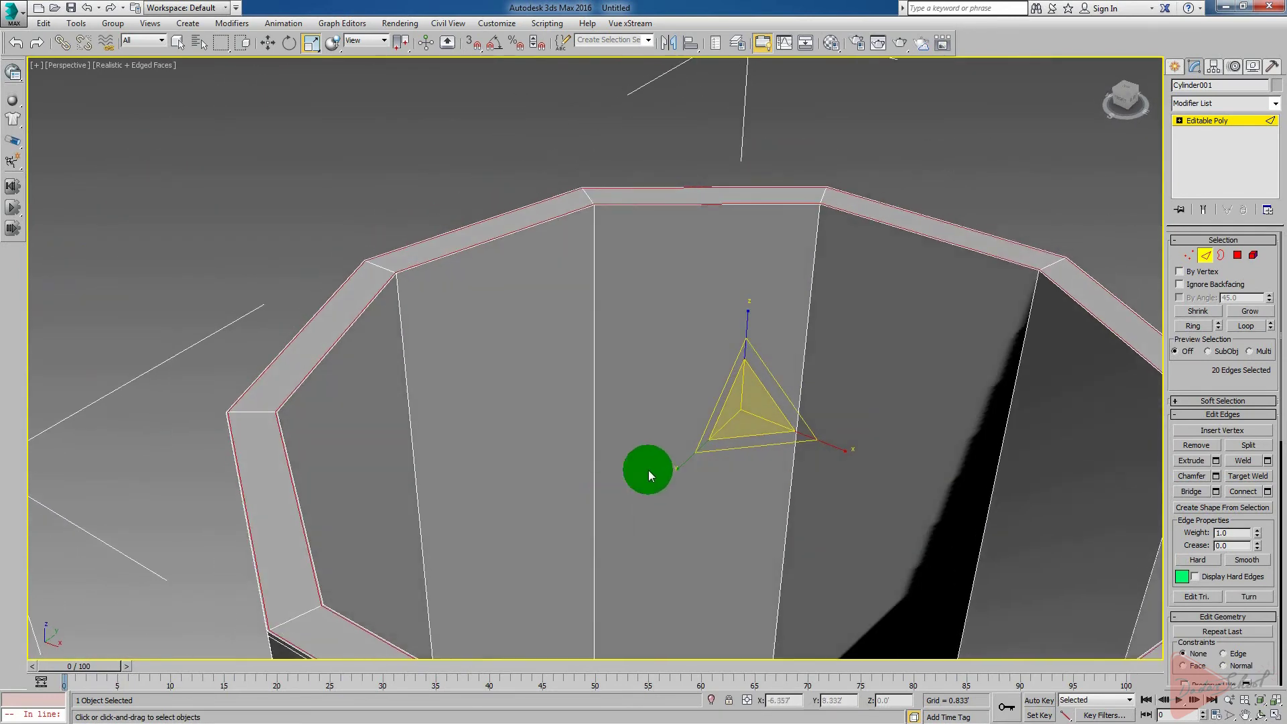
{"action": "left_click", "coordinate": [812, 288]}
{"action": "middle_click_drag", "start_coordinate": [815, 287], "coordinate": [925, 407], "text": "alt"}
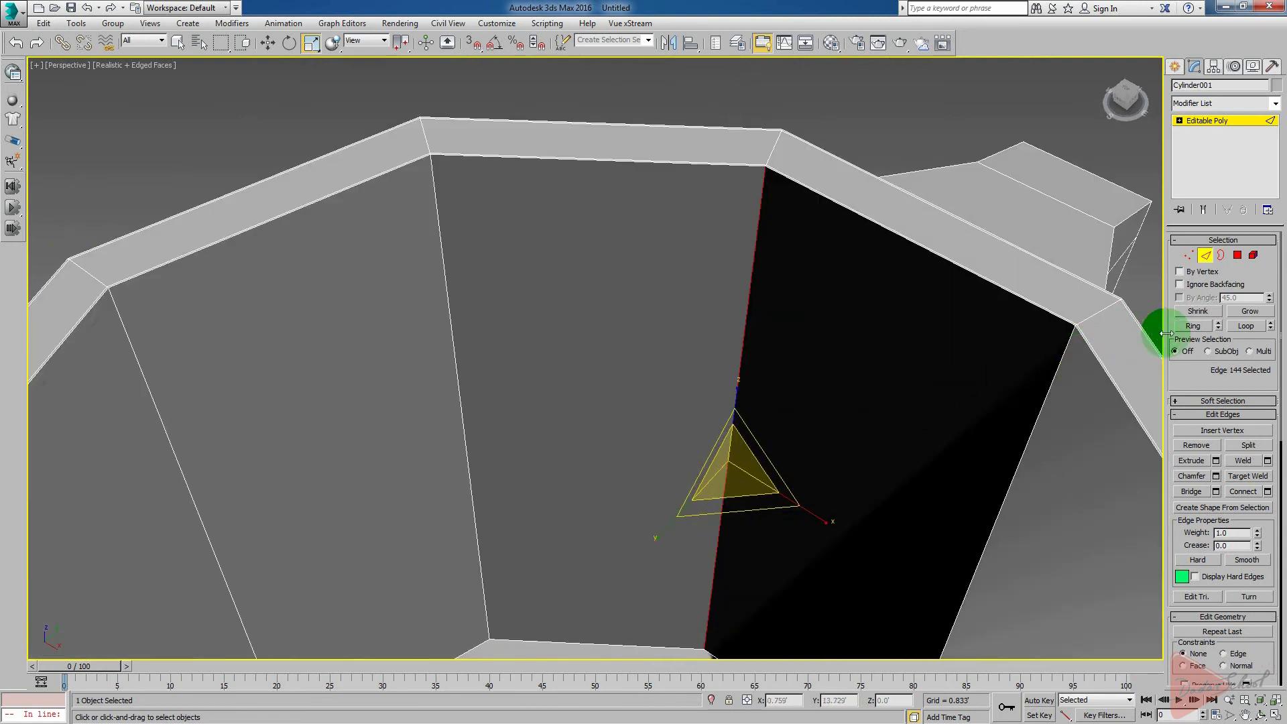
{"action": "left_click", "coordinate": [1193, 326]}
{"action": "middle_click_drag", "start_coordinate": [662, 411], "coordinate": [621, 296]}
{"action": "scroll", "coordinate": [622, 295], "scroll_direction": "down", "scroll_amount": 3}
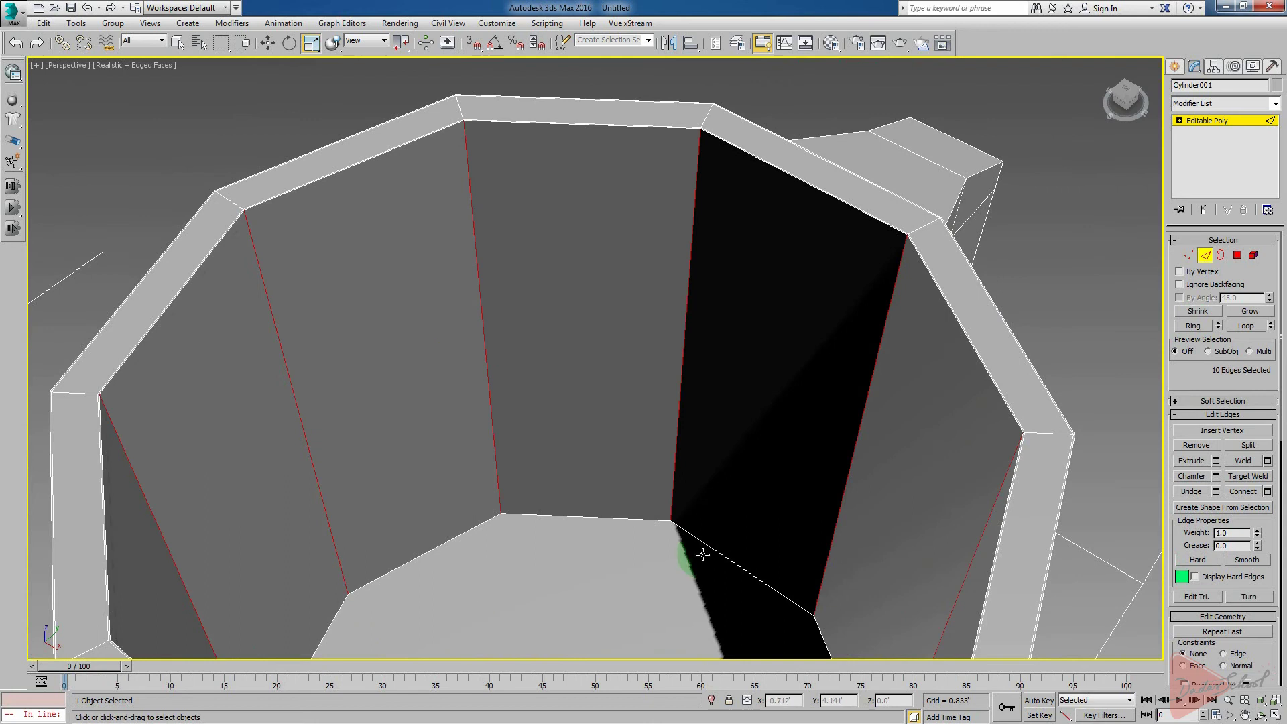
{"action": "scroll", "coordinate": [650, 392], "scroll_direction": "up", "scroll_amount": 3}
{"action": "mouse_move", "coordinate": [649, 392]}
{"action": "middle_mouse_down"}
{"action": "mouse_move", "coordinate": [637, 540]}
{"action": "mouse_move", "coordinate": [628, 393]}
{"action": "middle_mouse_up"}
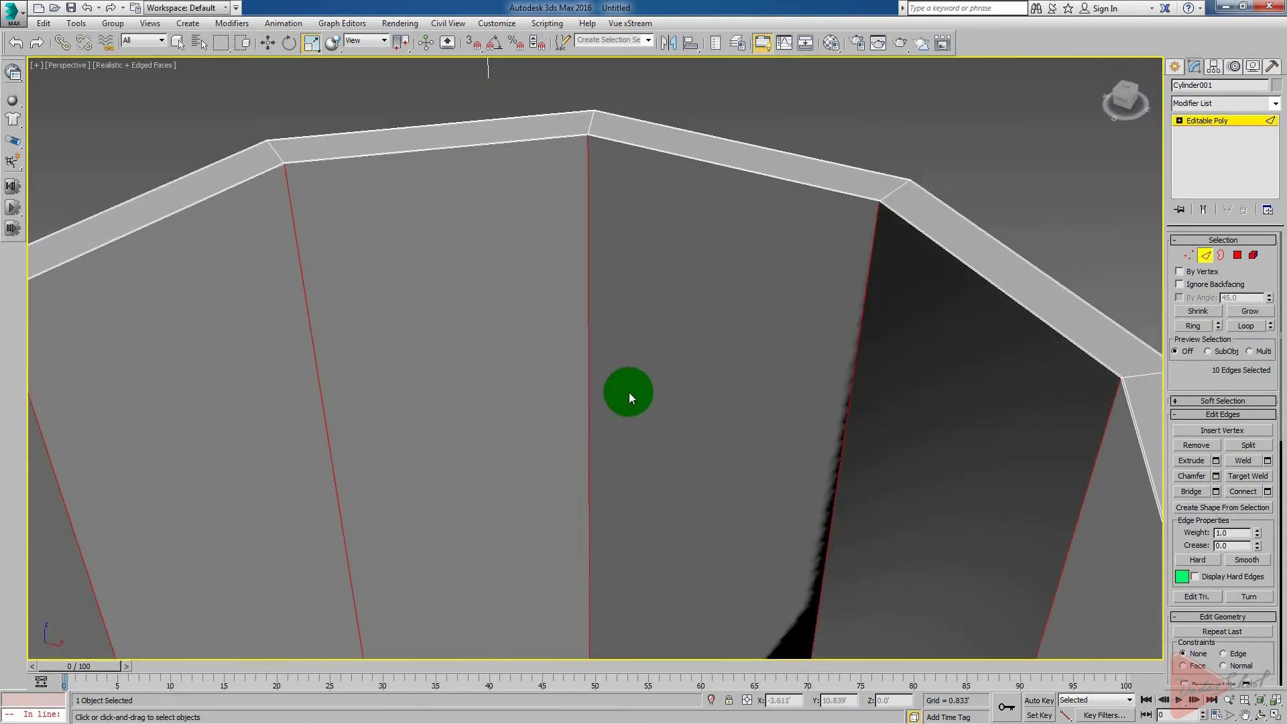
Connect the inner wall's vertical edges with 2 segments, pinch 98 and slide 0, adding loops near the rim and floor
{"action": "right_click", "coordinate": [589, 328]}
{"action": "left_click", "coordinate": [513, 368]}
{"action": "middle_click_drag", "start_coordinate": [532, 454], "coordinate": [535, 512]}
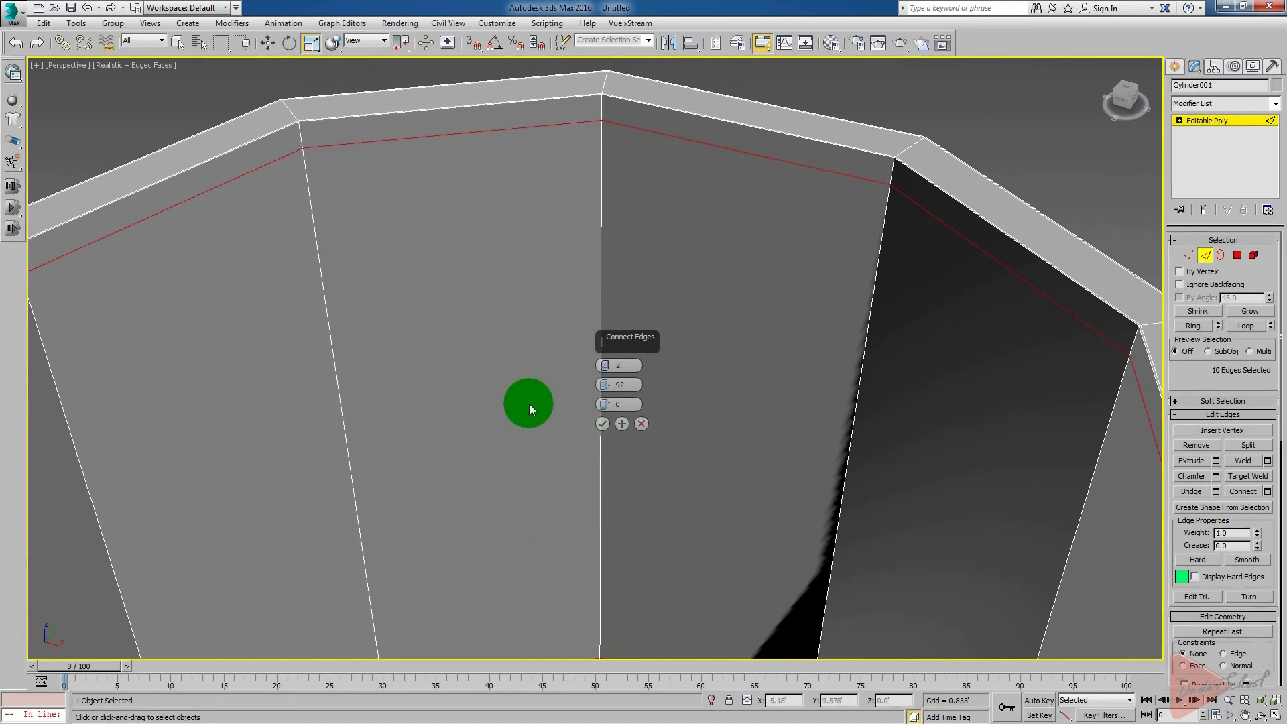
{"action": "scroll", "coordinate": [524, 170], "scroll_direction": "down", "scroll_amount": 5}
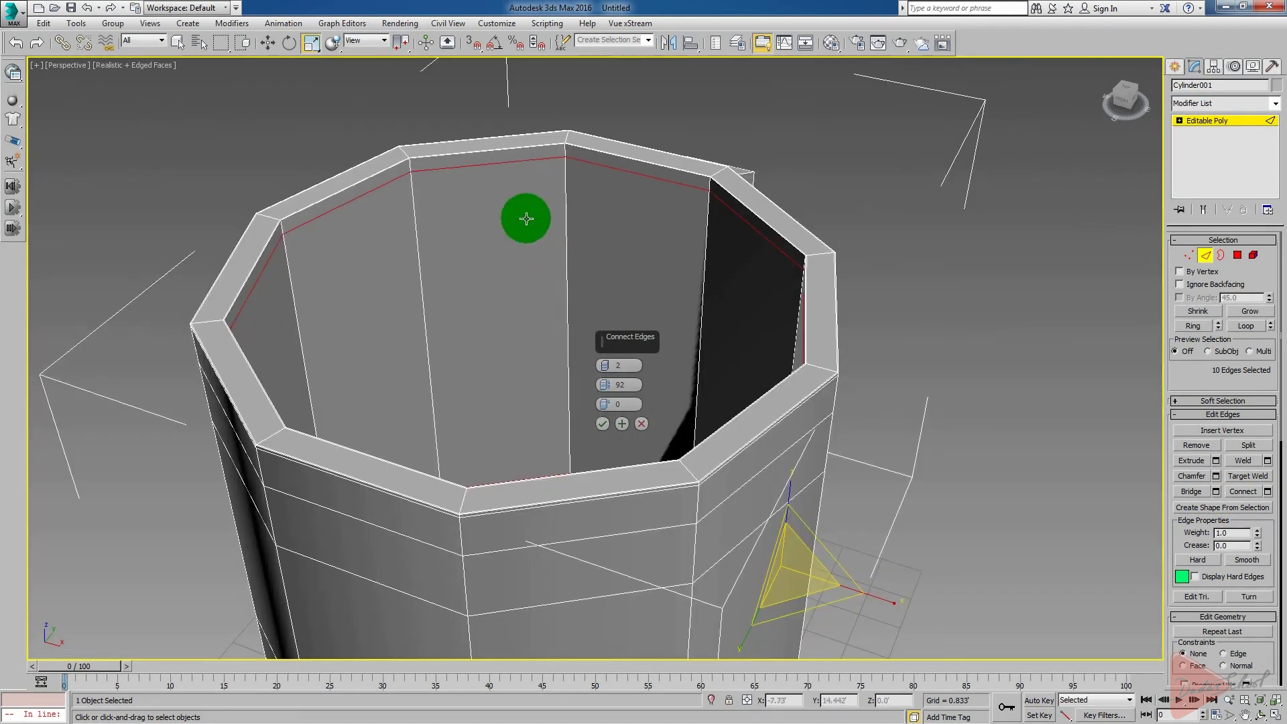
{"action": "middle_click_drag", "start_coordinate": [526, 218], "coordinate": [525, 327], "text": "alt"}
{"action": "scroll", "coordinate": [537, 433], "scroll_direction": "up", "scroll_amount": 2}
{"action": "middle_click_drag", "start_coordinate": [538, 484], "coordinate": [589, 475]}
{"action": "scroll", "coordinate": [552, 433], "scroll_direction": "up", "scroll_amount": 2}
{"action": "left_click_drag", "start_coordinate": [607, 385], "coordinate": [603, 364]}
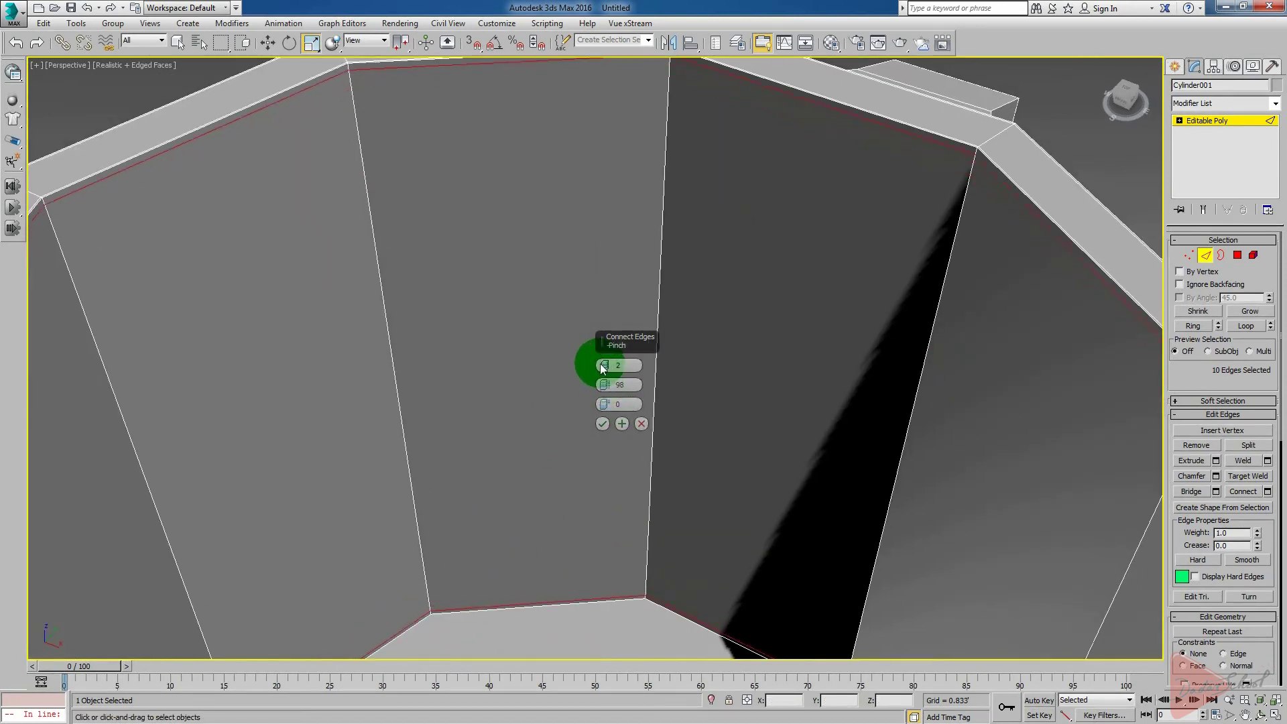
{"action": "left_click", "coordinate": [602, 424]}
Select the mug's inner floor polygon, inset it slightly from the wall, and leave polygon editing
{"action": "middle_click_drag", "start_coordinate": [604, 443], "coordinate": [528, 454], "text": "alt"}
{"action": "scroll", "coordinate": [362, 449], "scroll_direction": "up", "scroll_amount": 1}
{"action": "middle_click_drag", "start_coordinate": [321, 440], "coordinate": [360, 355]}
{"action": "scroll", "coordinate": [360, 338], "scroll_direction": "up", "scroll_amount": 2}
{"action": "scroll", "coordinate": [380, 369], "scroll_direction": "up", "scroll_amount": 1}
{"action": "scroll", "coordinate": [379, 370], "scroll_direction": "down", "scroll_amount": 1}
{"action": "scroll", "coordinate": [602, 510], "scroll_direction": "down", "scroll_amount": 1}
{"action": "scroll", "coordinate": [360, 355], "scroll_direction": "down", "scroll_amount": 1}
{"action": "middle_click_drag", "start_coordinate": [514, 465], "coordinate": [317, 333]}
{"action": "scroll", "coordinate": [411, 490], "scroll_direction": "up", "scroll_amount": 1}
{"action": "scroll", "coordinate": [264, 421], "scroll_direction": "up", "scroll_amount": 2}
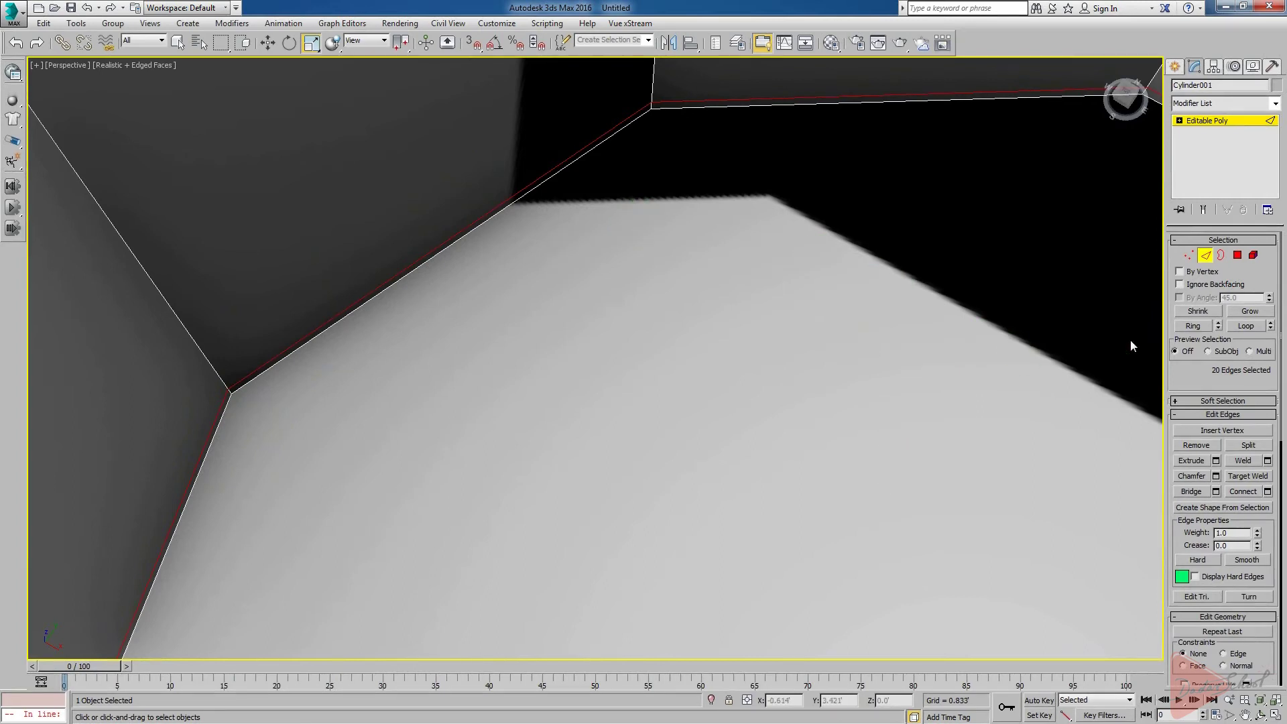
{"action": "left_click", "coordinate": [1237, 256]}
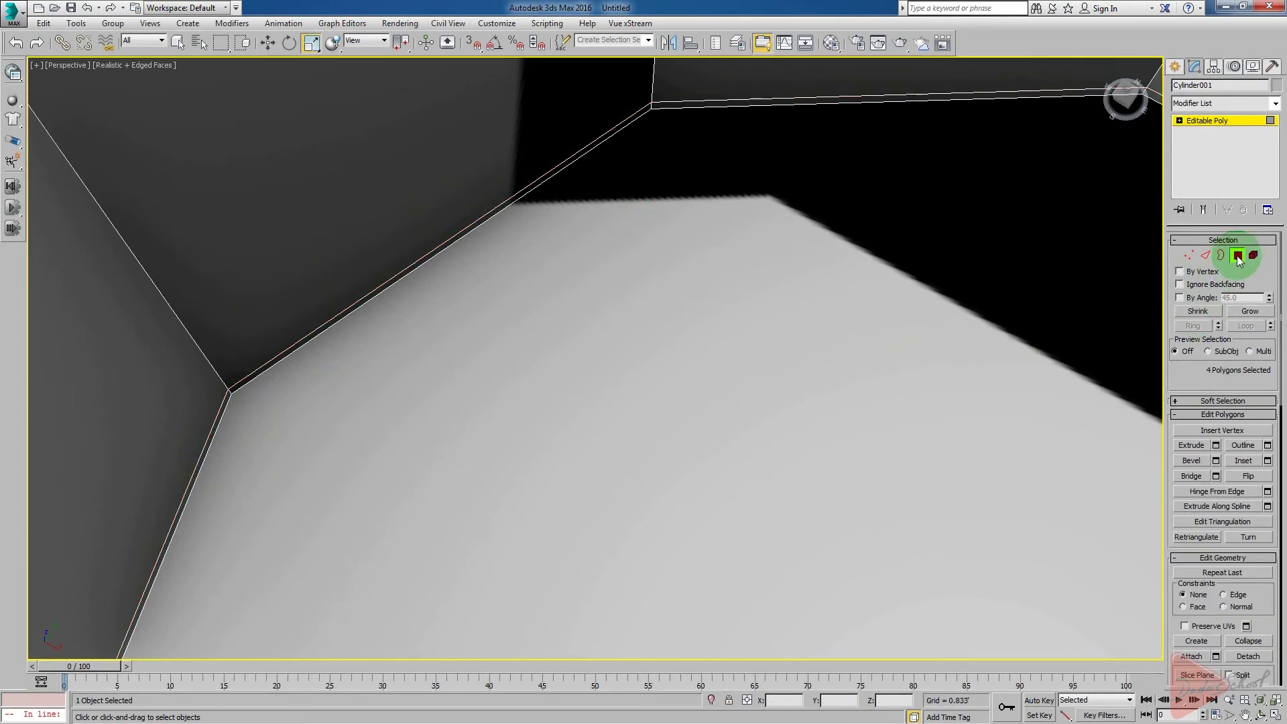
{"action": "left_click", "coordinate": [724, 382]}
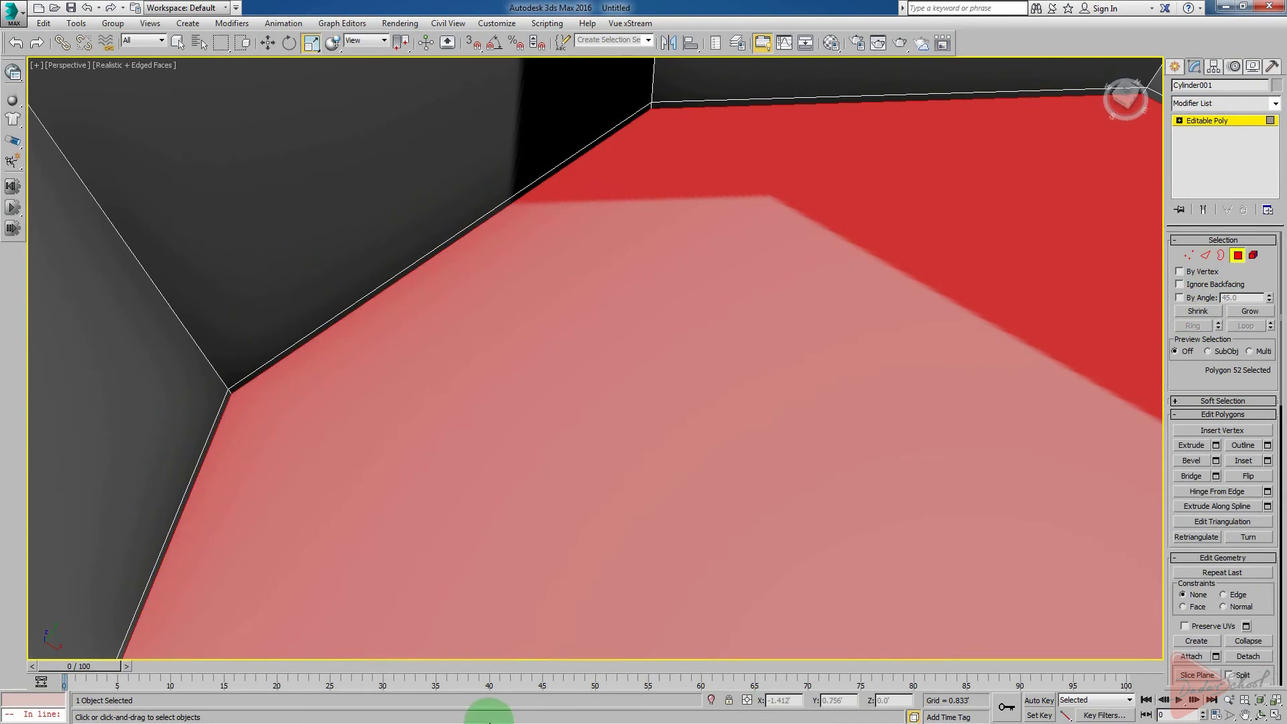
{"action": "left_click", "coordinate": [1243, 460]}
{"action": "left_click_drag", "start_coordinate": [689, 471], "coordinate": [691, 472]}
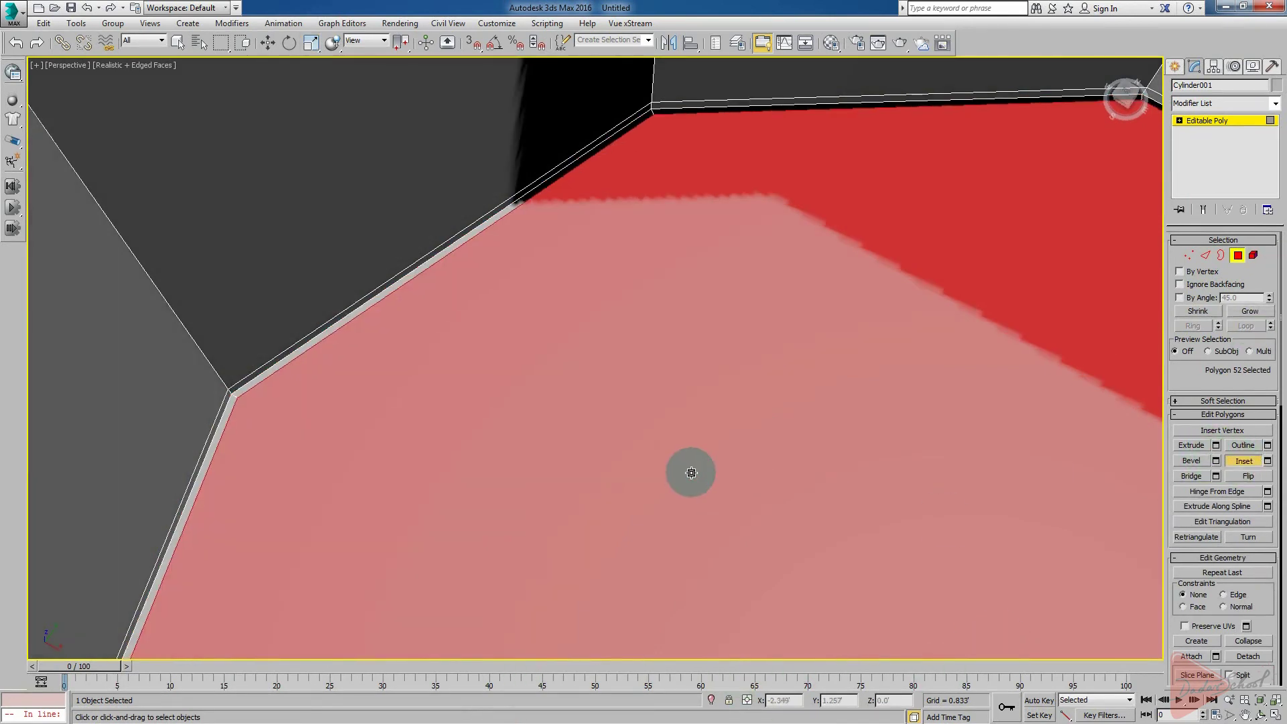
{"action": "left_click", "coordinate": [1241, 258]}
Examine the mug's base and recessed underside from below
{"action": "scroll", "coordinate": [866, 369], "scroll_direction": "down", "scroll_amount": 8}
{"action": "middle_click_drag", "start_coordinate": [762, 420], "coordinate": [715, 307], "text": "alt"}
{"action": "scroll", "coordinate": [791, 408], "scroll_direction": "up", "scroll_amount": 5}
{"action": "scroll", "coordinate": [798, 416], "scroll_direction": "down", "scroll_amount": 3}
{"action": "middle_click_drag", "start_coordinate": [798, 416], "coordinate": [650, 348], "text": "alt"}
{"action": "middle_click_drag", "start_coordinate": [650, 349], "coordinate": [682, 343], "text": "alt"}
{"action": "scroll", "coordinate": [681, 343], "scroll_direction": "up", "scroll_amount": 4}
{"action": "scroll", "coordinate": [627, 339], "scroll_direction": "down", "scroll_amount": 6}
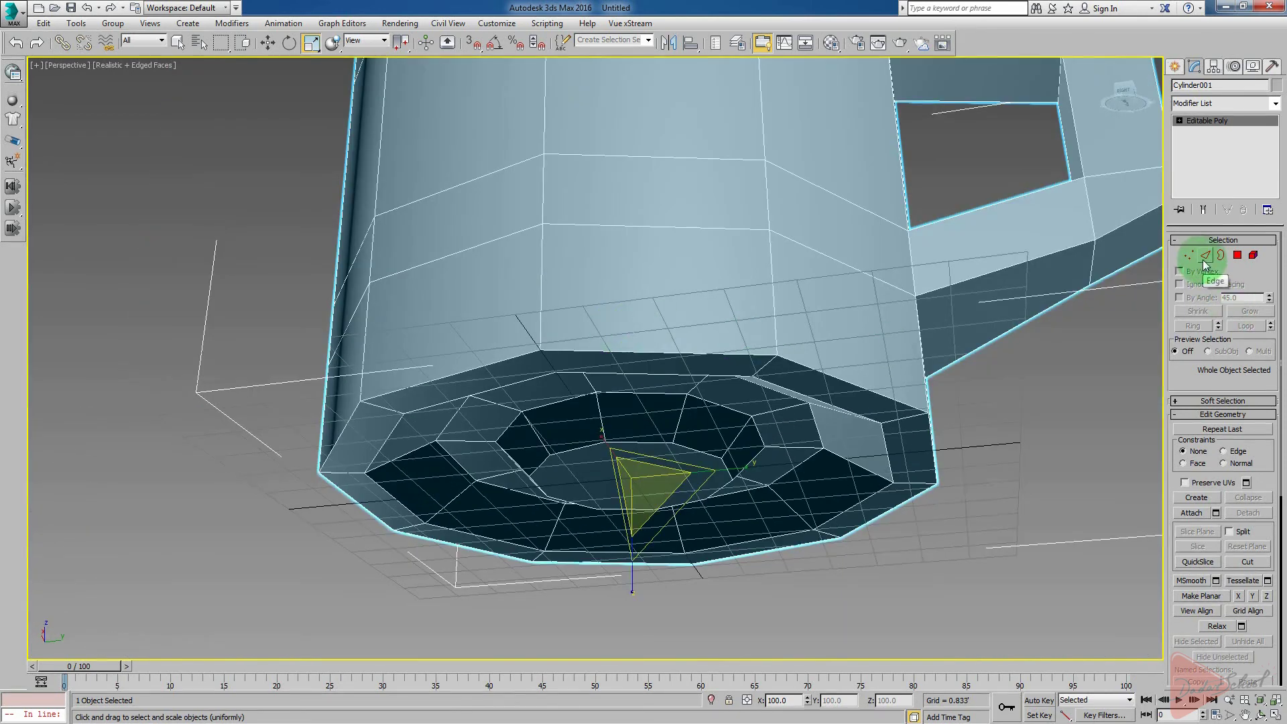
Ring-select the vertical edges of the outer wall's lowest band and connect them with 1 segment, pinch 0 and slide -88
{"action": "left_click", "coordinate": [1205, 256]}
{"action": "middle_click_drag", "start_coordinate": [898, 349], "coordinate": [734, 412], "text": "alt"}
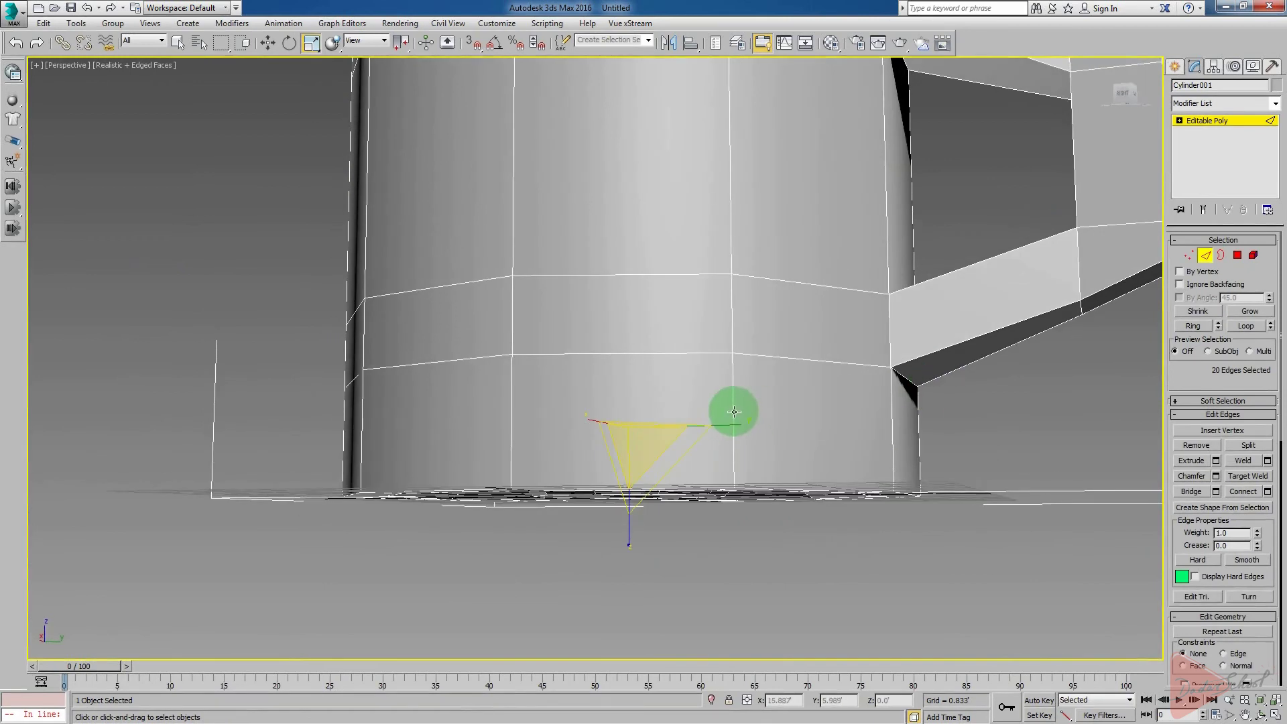
{"action": "left_click", "coordinate": [1198, 327]}
{"action": "right_click", "coordinate": [786, 426]}
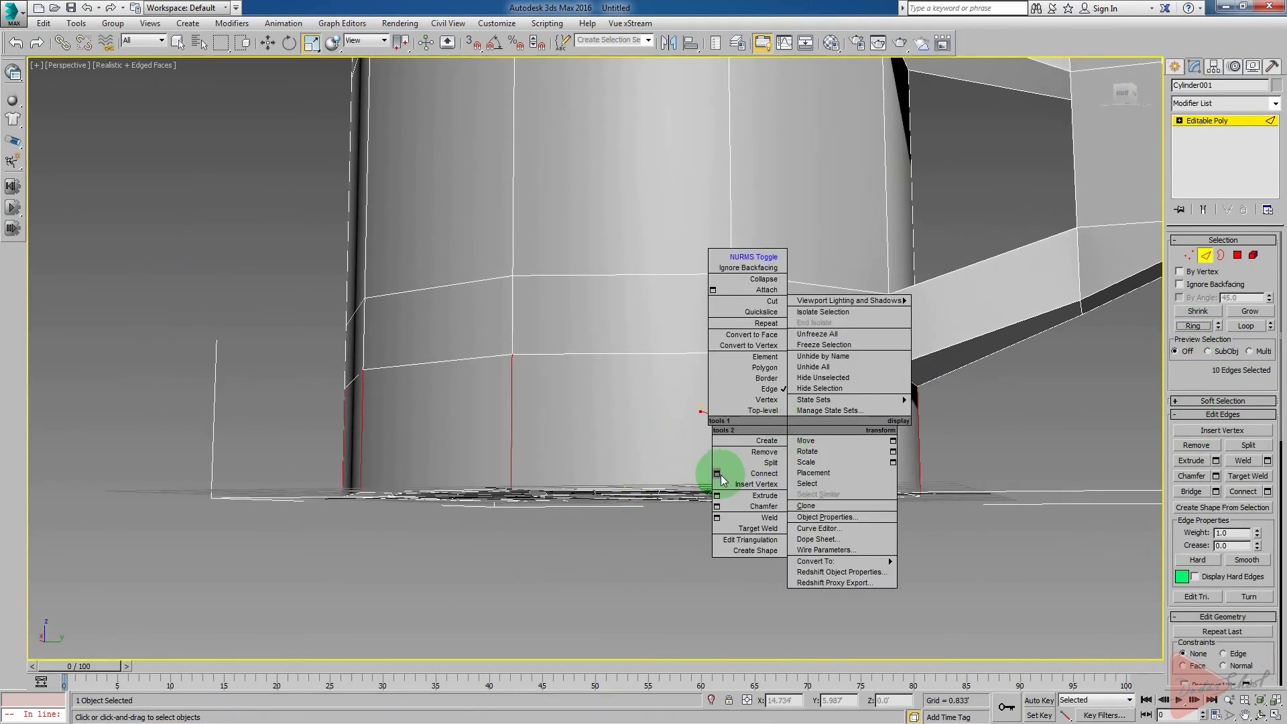
{"action": "left_click", "coordinate": [718, 475]}
{"action": "middle_click_drag", "start_coordinate": [923, 513], "coordinate": [905, 536], "text": "alt"}
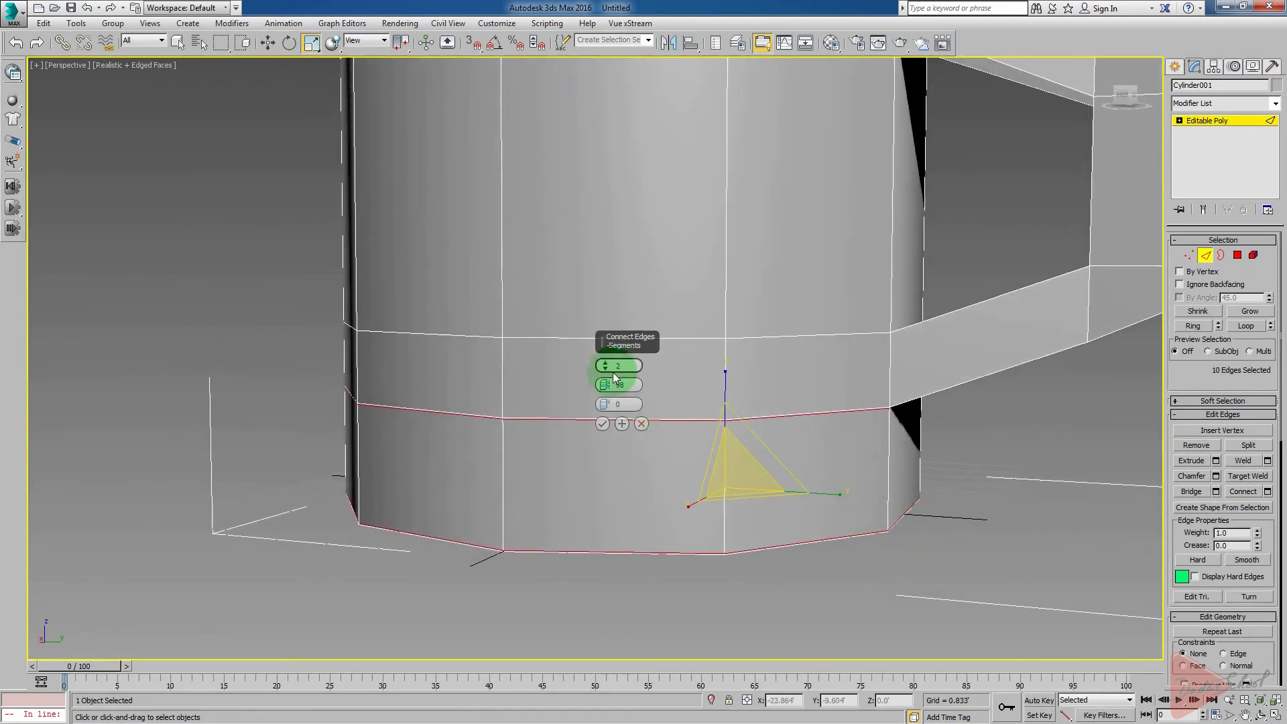
{"action": "left_click_drag", "start_coordinate": [620, 367], "coordinate": [695, 569]}
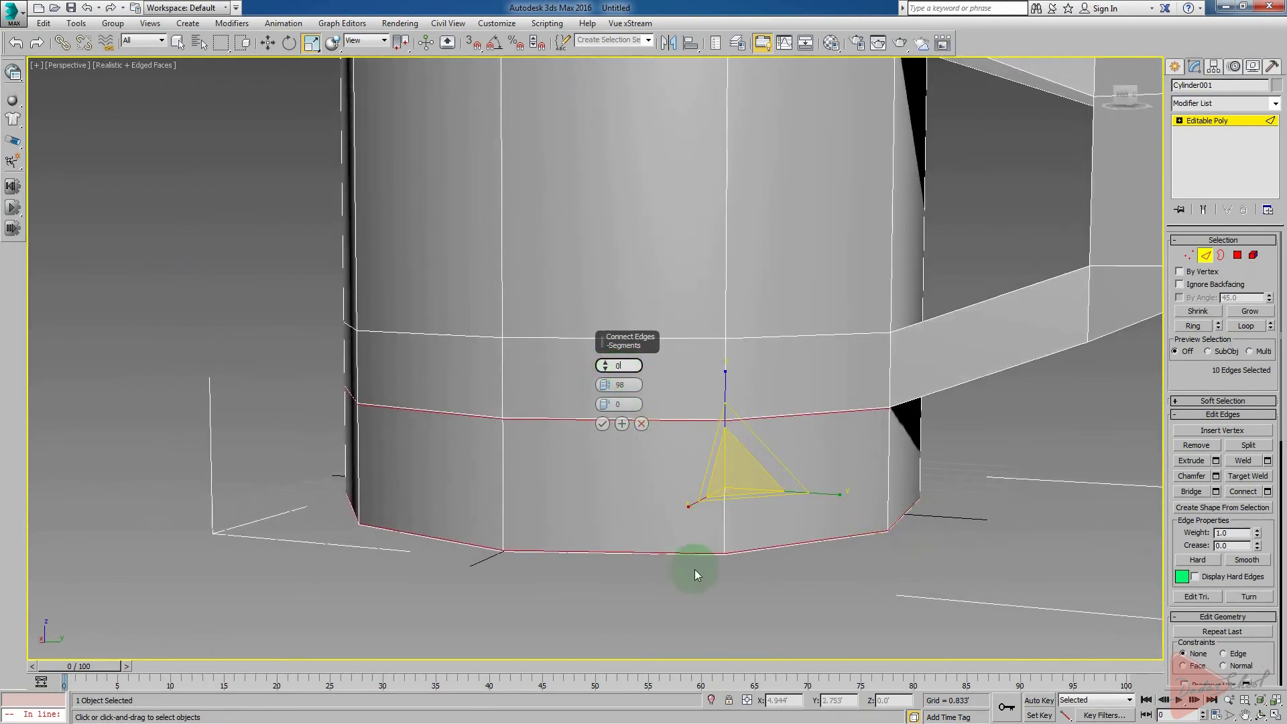
{"action": "left_click", "coordinate": [613, 384]}
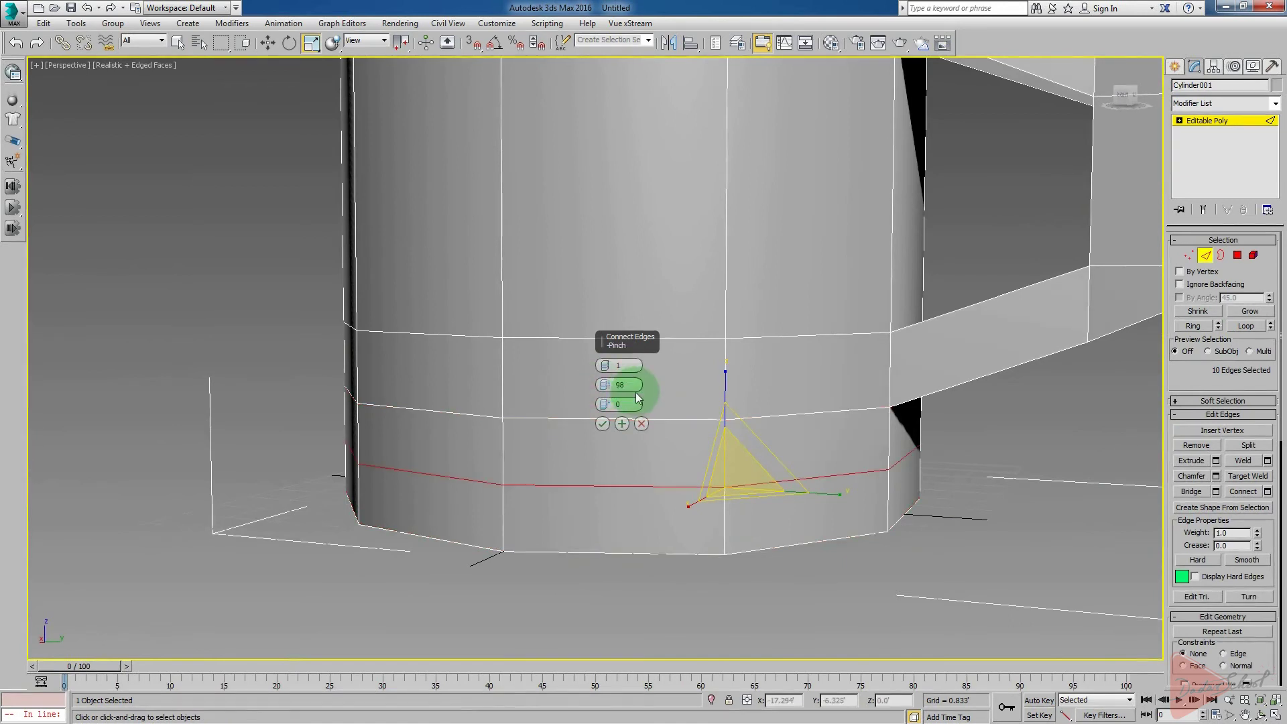
{"action": "left_click", "coordinate": [630, 386]}
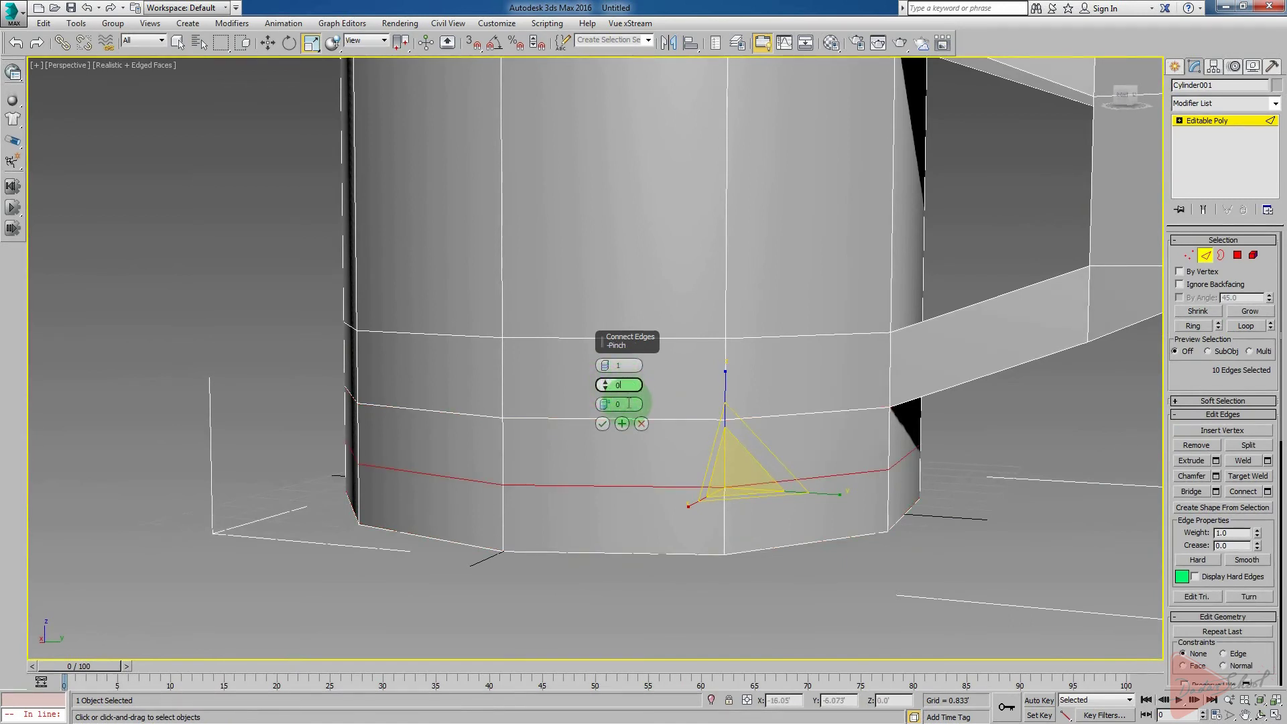
{"action": "left_click_drag", "start_coordinate": [610, 405], "coordinate": [670, 561]}
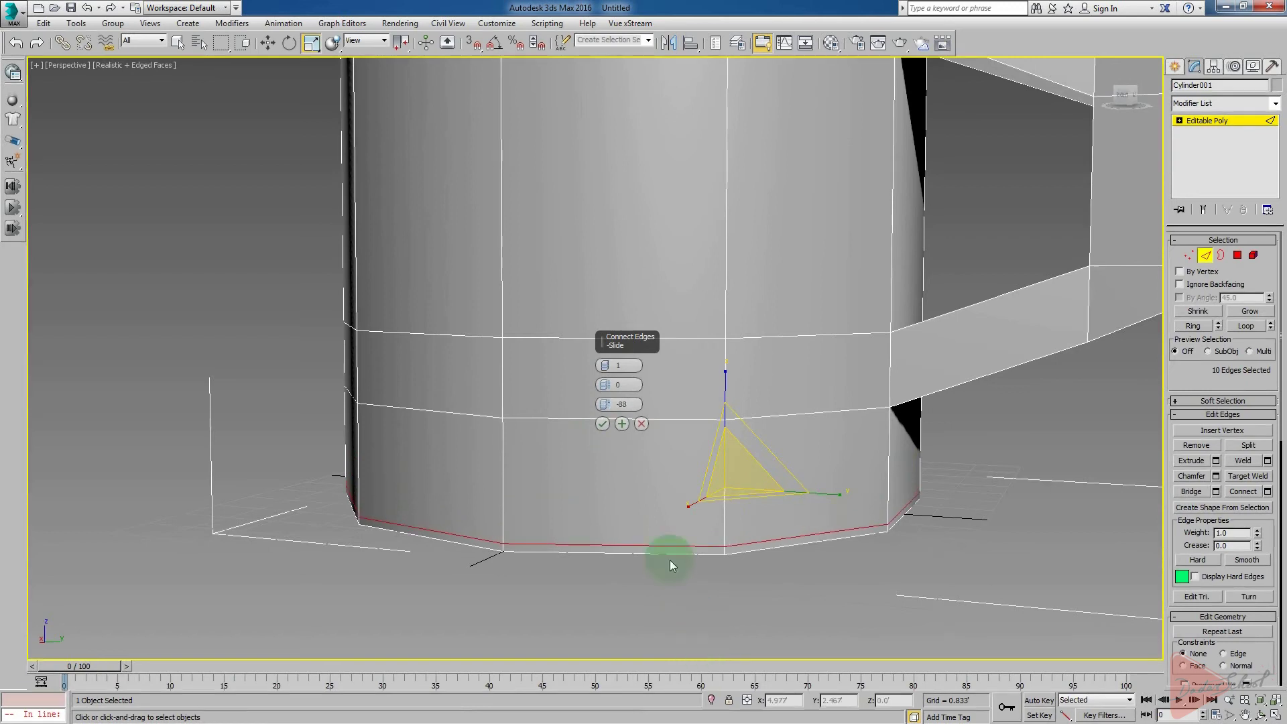
{"action": "left_click", "coordinate": [607, 429]}
Ring-select the edges across the base's outer rim and connect them with 2 segments, pinch 85 and slide 0
{"action": "mouse_move", "coordinate": [604, 436]}
{"action": "middle_mouse_down"}
{"action": "mouse_move", "coordinate": [631, 526]}
{"action": "mouse_move", "coordinate": [638, 475]}
{"action": "mouse_move", "coordinate": [592, 355]}
{"action": "mouse_move", "coordinate": [601, 444]}
{"action": "middle_mouse_up"}
{"action": "scroll", "coordinate": [592, 355], "scroll_direction": "up", "scroll_amount": 5}
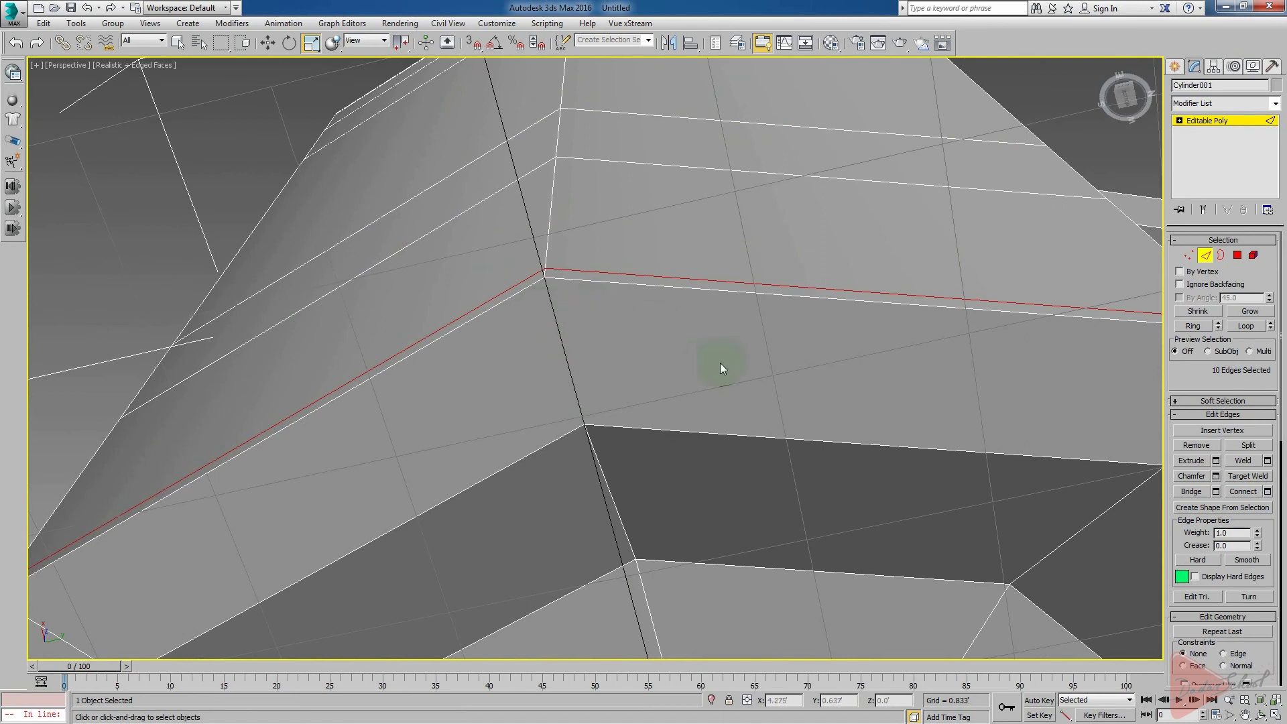
{"action": "left_click", "coordinate": [565, 337]}
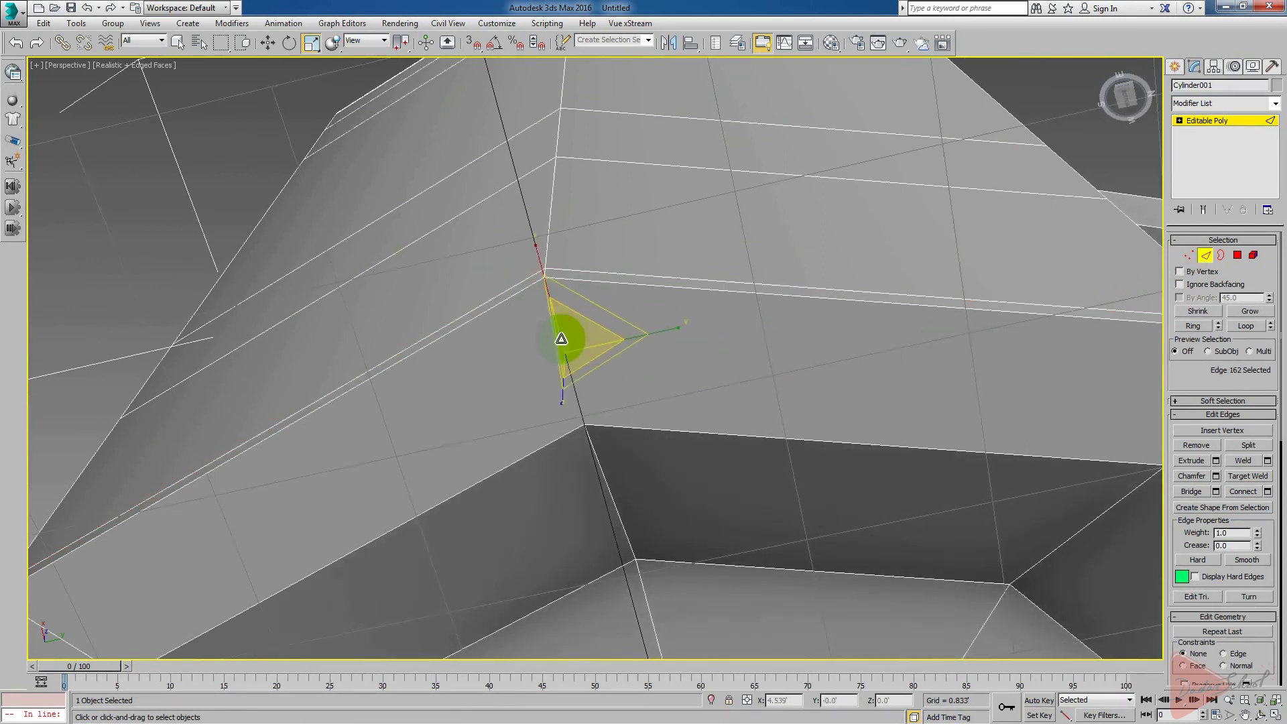
{"action": "left_click", "coordinate": [1181, 328]}
{"action": "right_click", "coordinate": [799, 369]}
{"action": "left_click", "coordinate": [730, 413]}
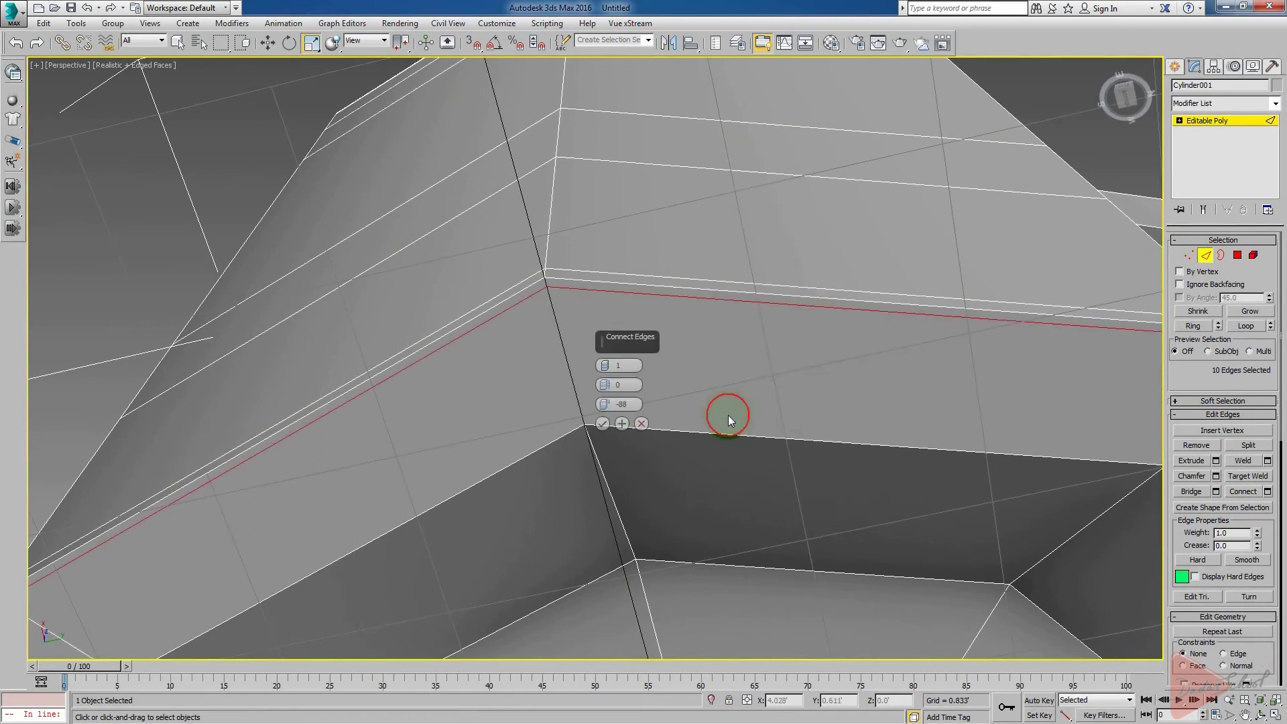
{"action": "left_click", "coordinate": [606, 361]}
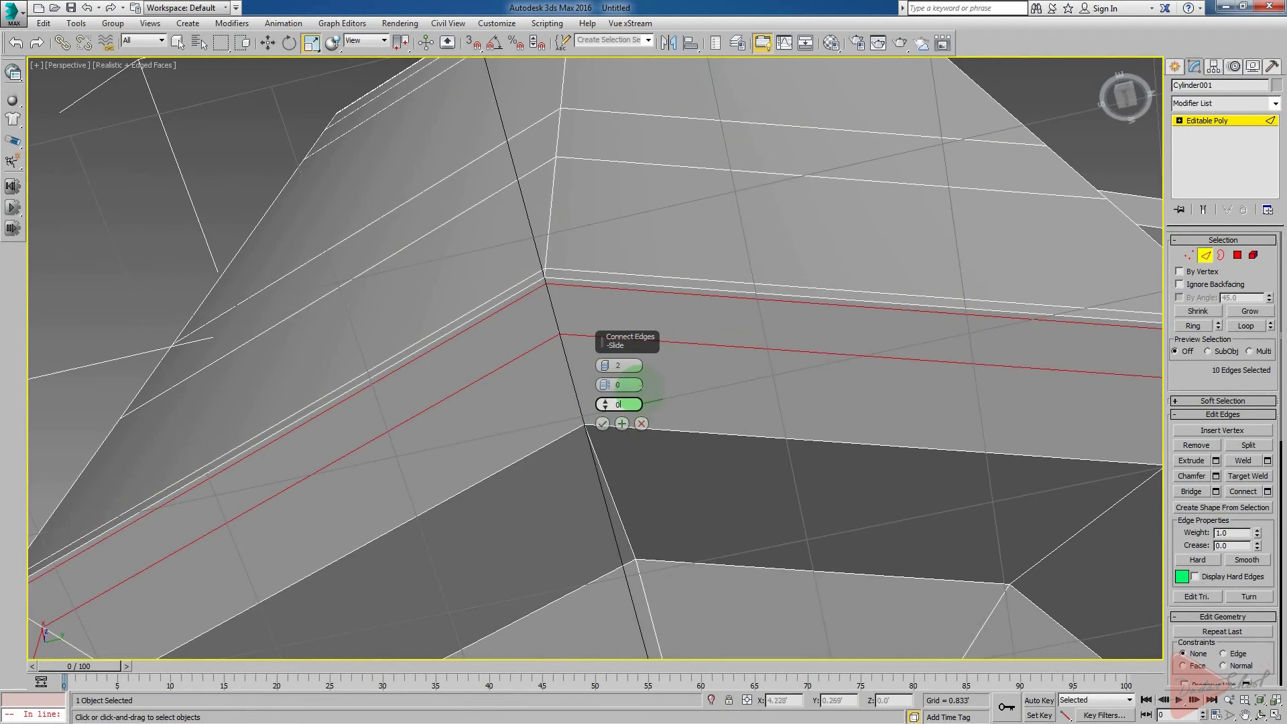
{"action": "left_click_drag", "start_coordinate": [605, 385], "coordinate": [565, 156]}
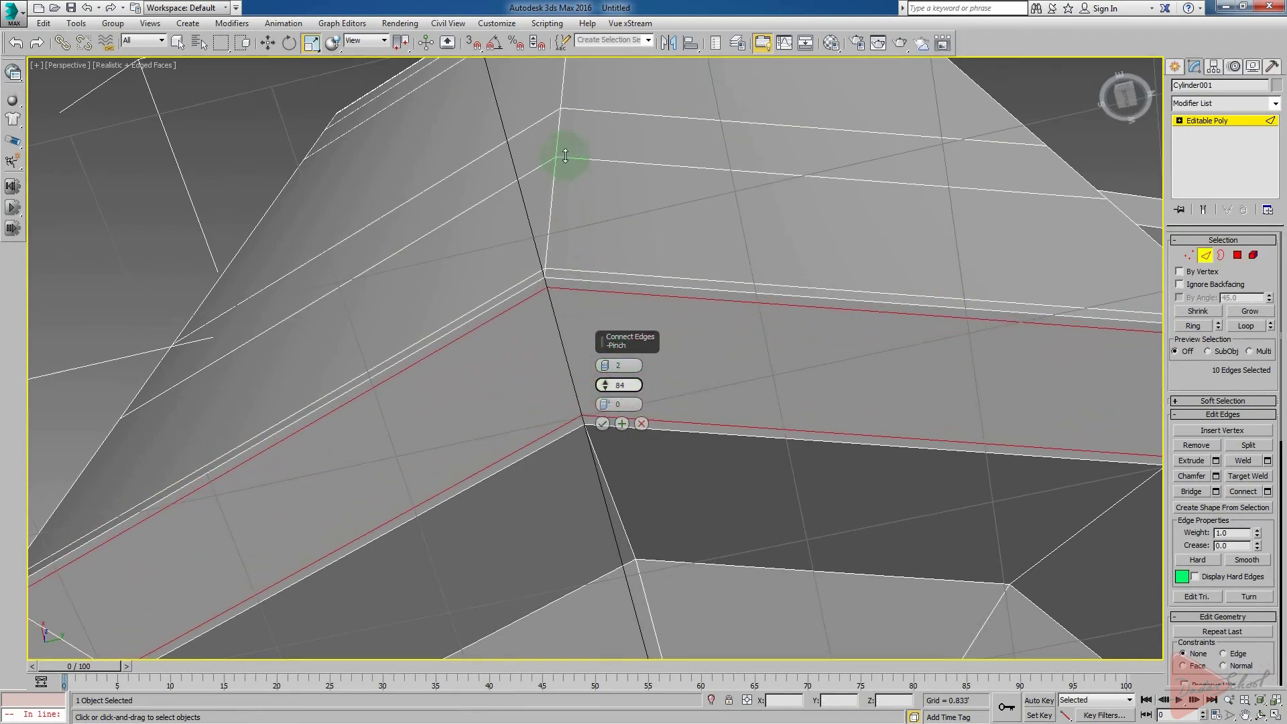
{"action": "left_click", "coordinate": [607, 425]}
Ring-select the edges of the underside recess's outer wall and connect them with 2 segments, pinch 96 and slide 0
{"action": "middle_click_drag", "start_coordinate": [633, 468], "coordinate": [385, 379], "text": "alt"}
{"action": "left_click", "coordinate": [331, 393]}
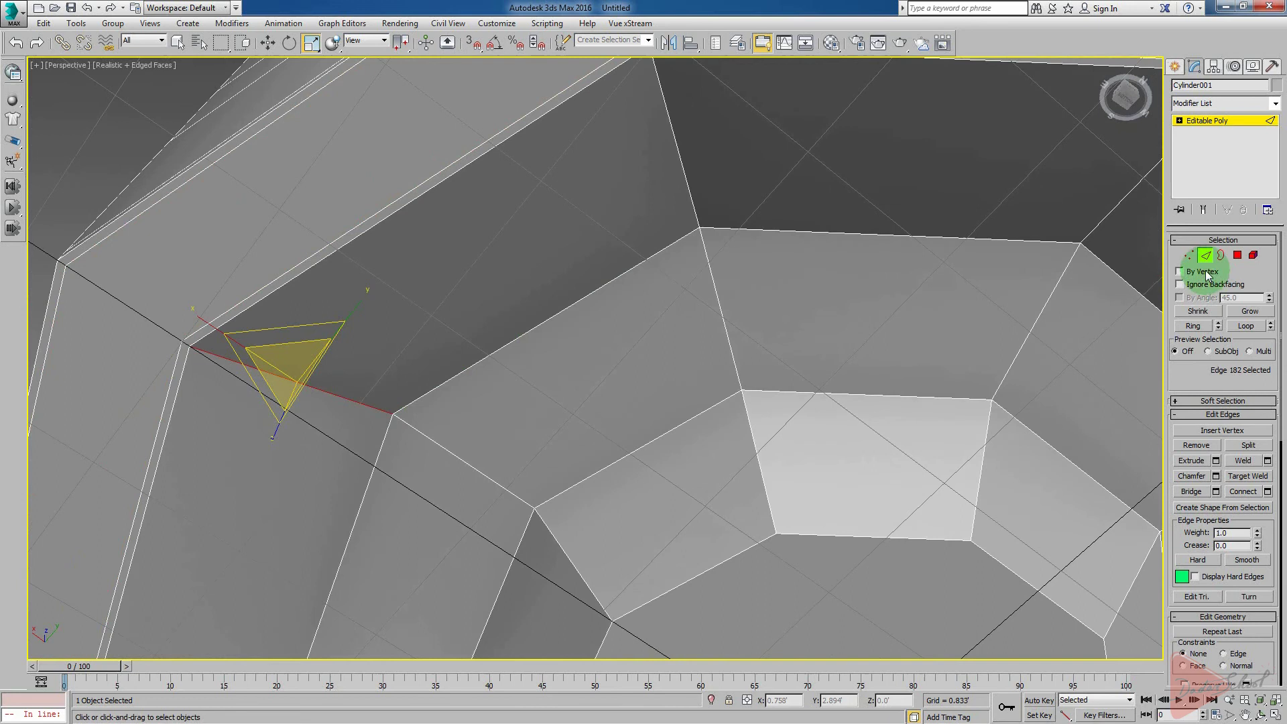
{"action": "left_click", "coordinate": [1193, 326]}
{"action": "right_click", "coordinate": [416, 267]}
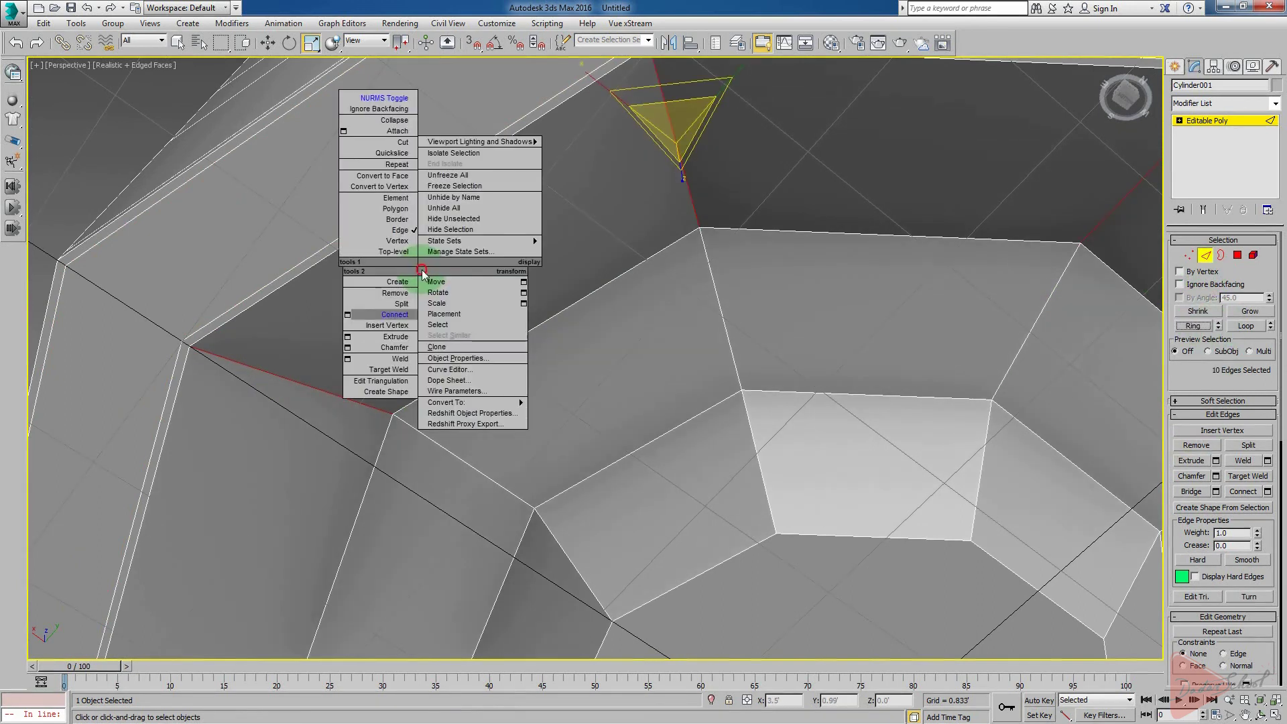
{"action": "left_click", "coordinate": [347, 314]}
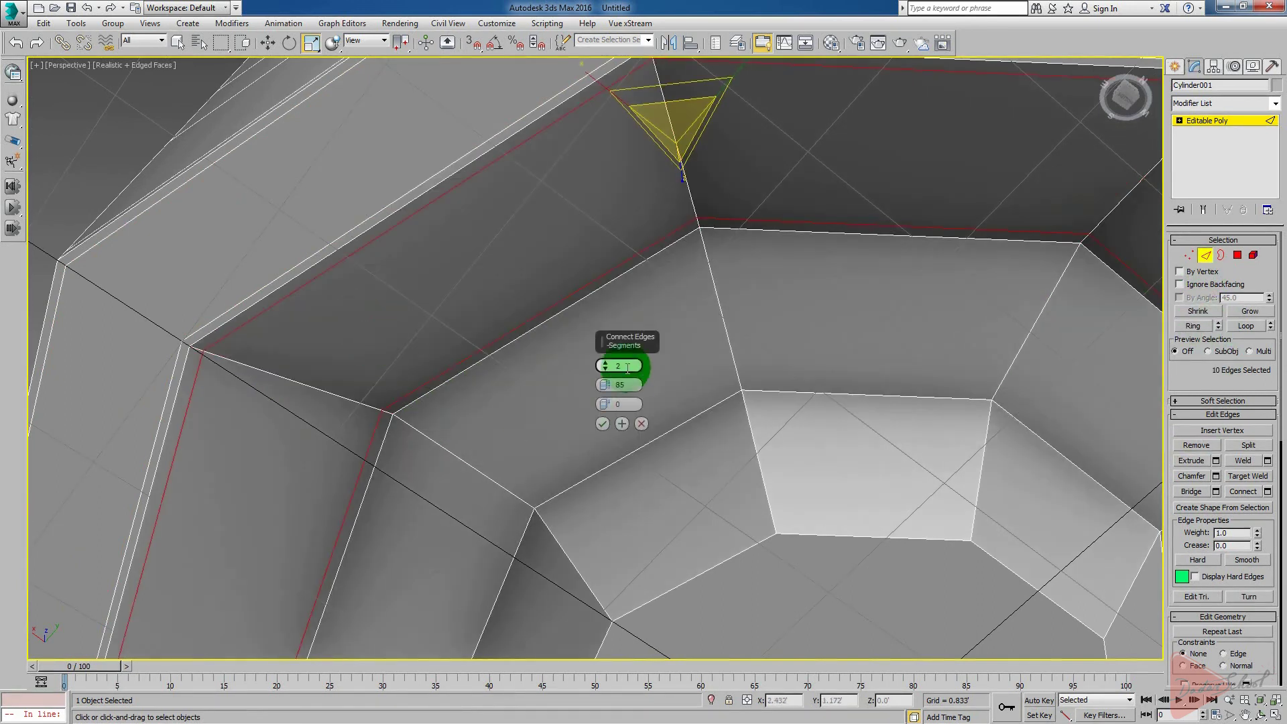
{"action": "left_click_drag", "start_coordinate": [606, 386], "coordinate": [599, 358]}
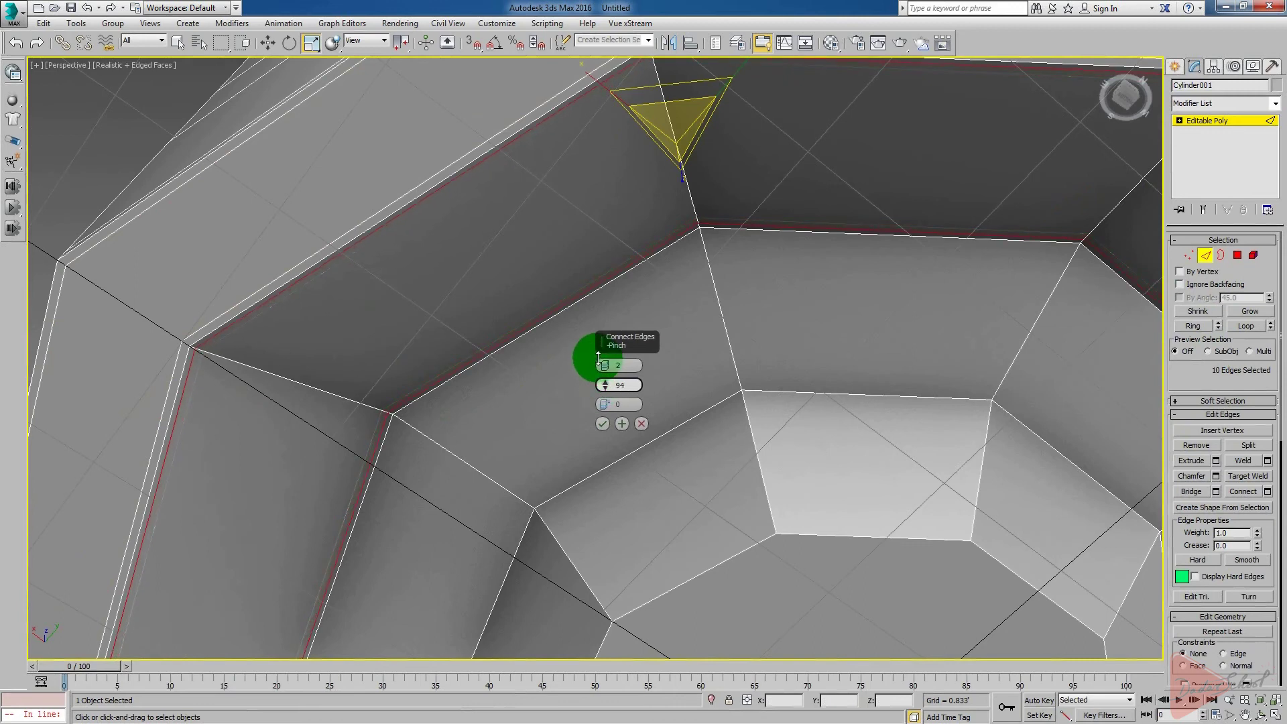
{"action": "left_click", "coordinate": [602, 423]}
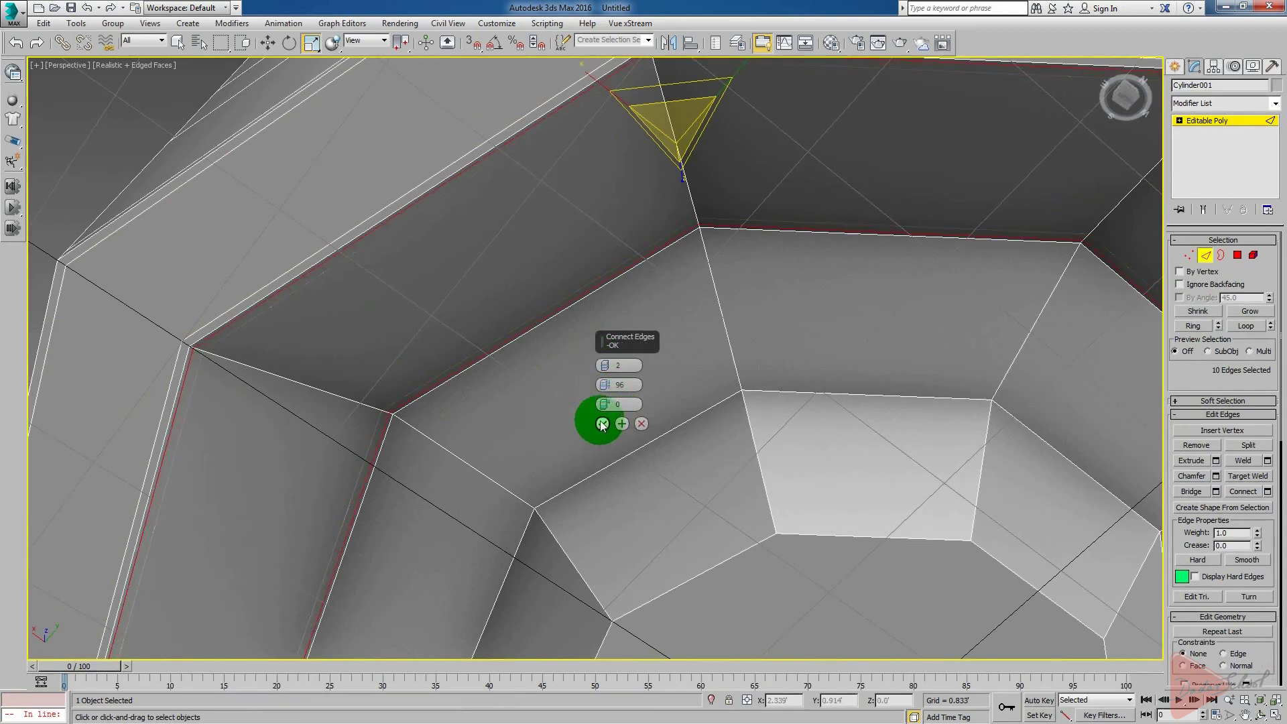
Ring-select the edges across the recess's flat ring and connect them with 2 segments, pinch 96 and slide 0
{"action": "middle_click_drag", "start_coordinate": [603, 463], "coordinate": [534, 377]}
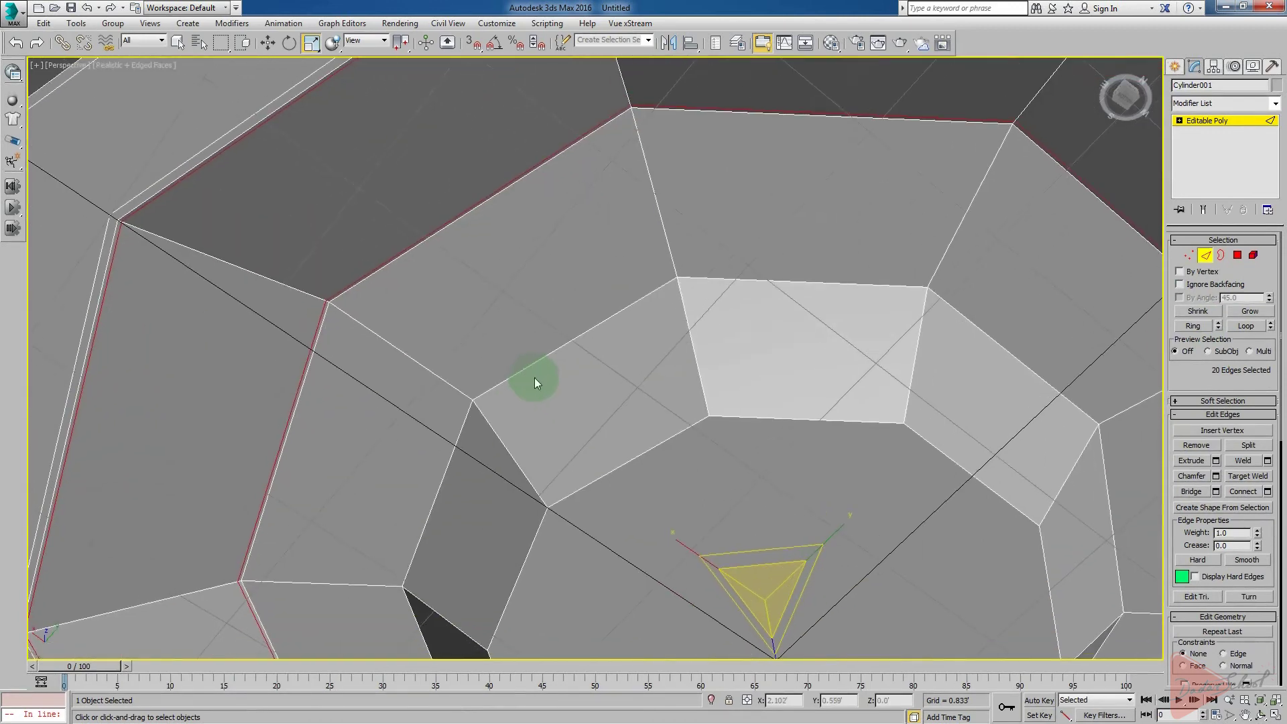
{"action": "left_click", "coordinate": [404, 353]}
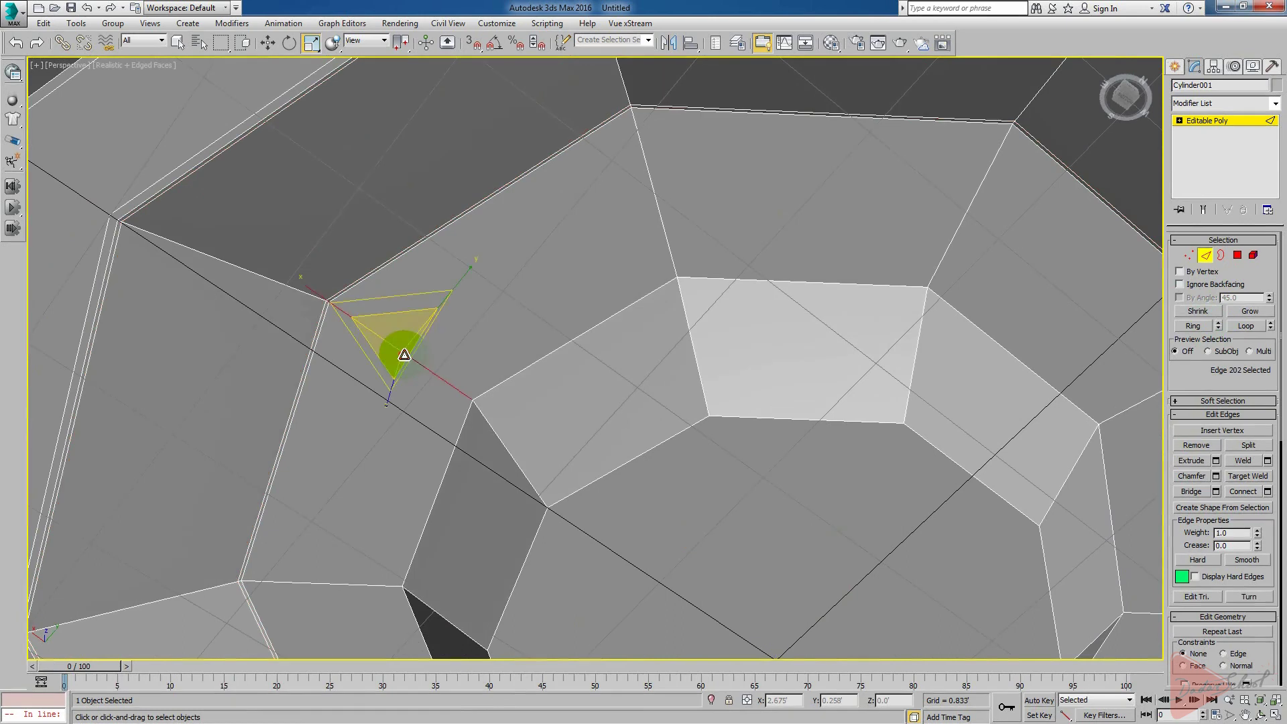
{"action": "left_click", "coordinate": [1196, 327]}
{"action": "right_click", "coordinate": [532, 295]}
{"action": "left_click", "coordinate": [489, 409]}
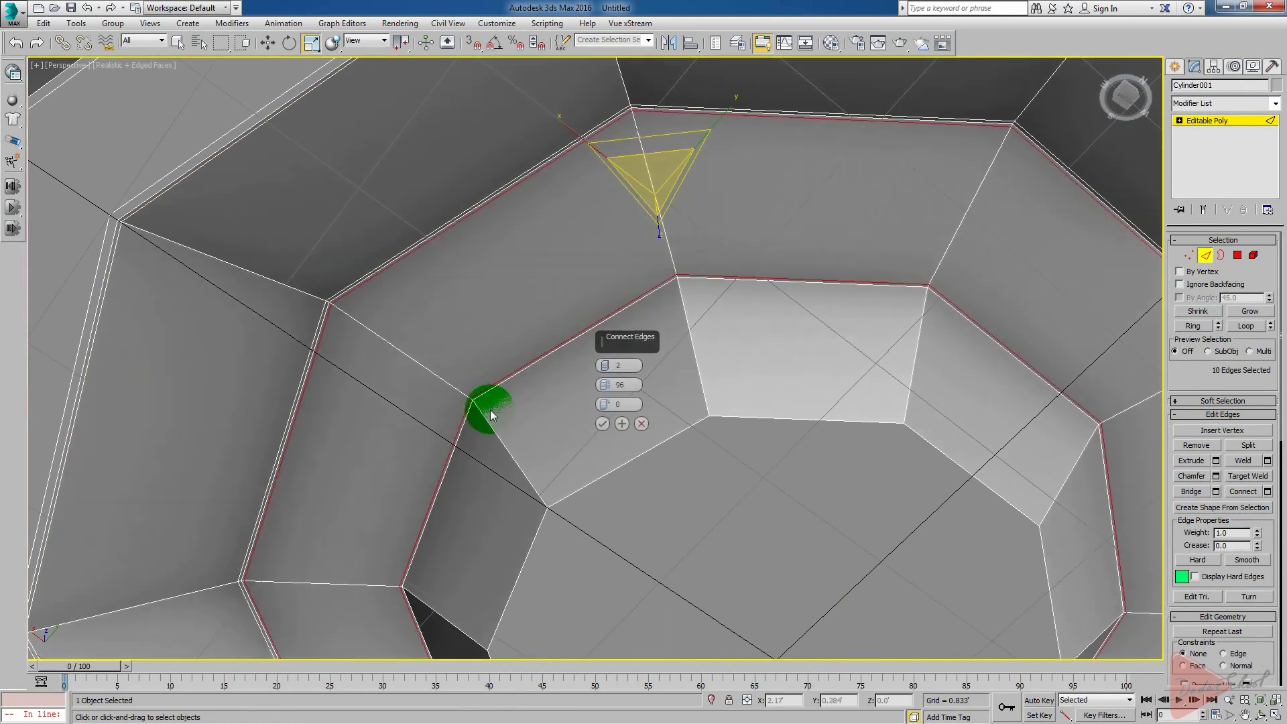
{"action": "scroll", "coordinate": [521, 396], "scroll_direction": "up", "scroll_amount": 4}
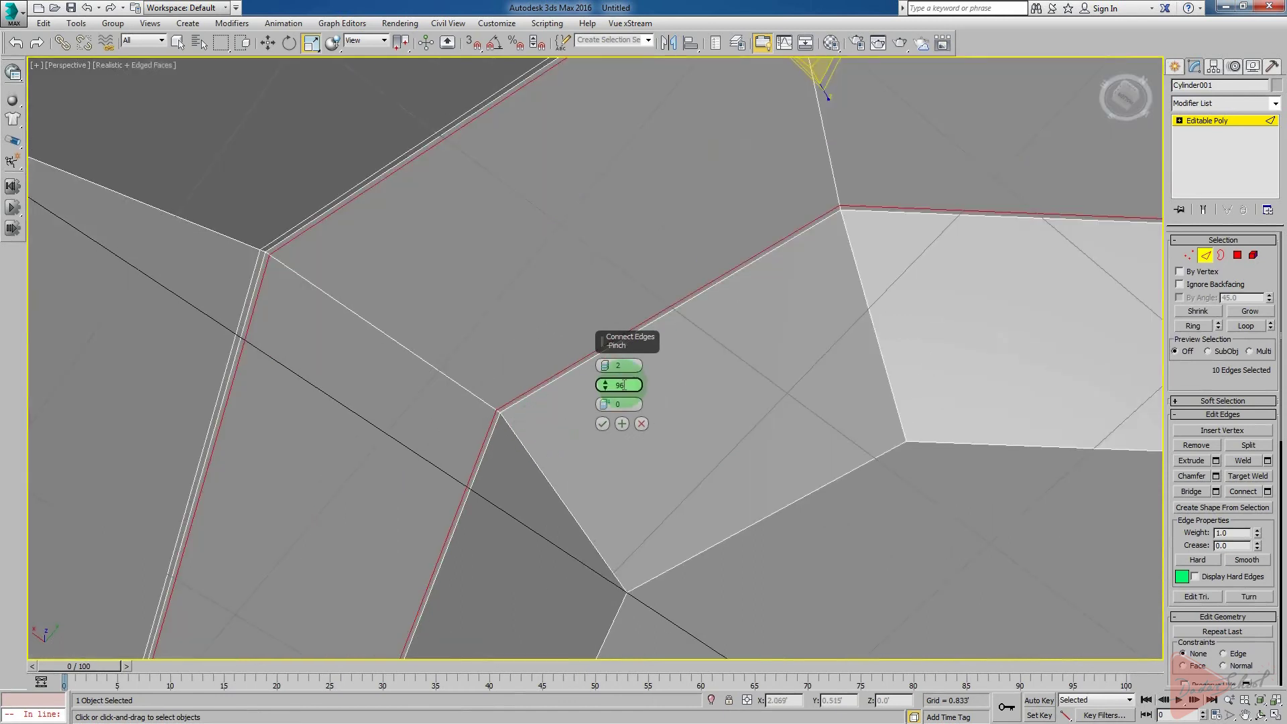
{"action": "left_click", "coordinate": [602, 425]}
Ring-select the edges of the recess's innermost wall and connect them with 2 segments, reusing the previous connect settings
{"action": "middle_click_drag", "start_coordinate": [623, 462], "coordinate": [594, 412]}
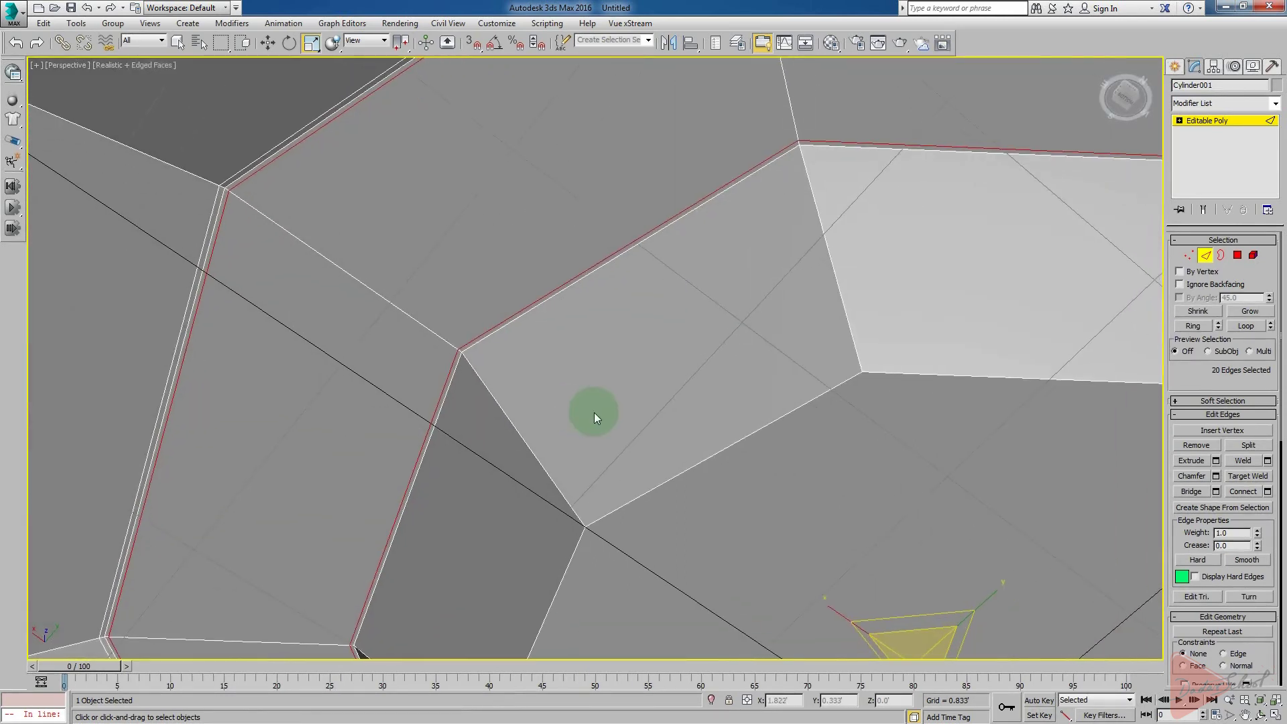
{"action": "middle_click_drag", "start_coordinate": [546, 451], "coordinate": [492, 362]}
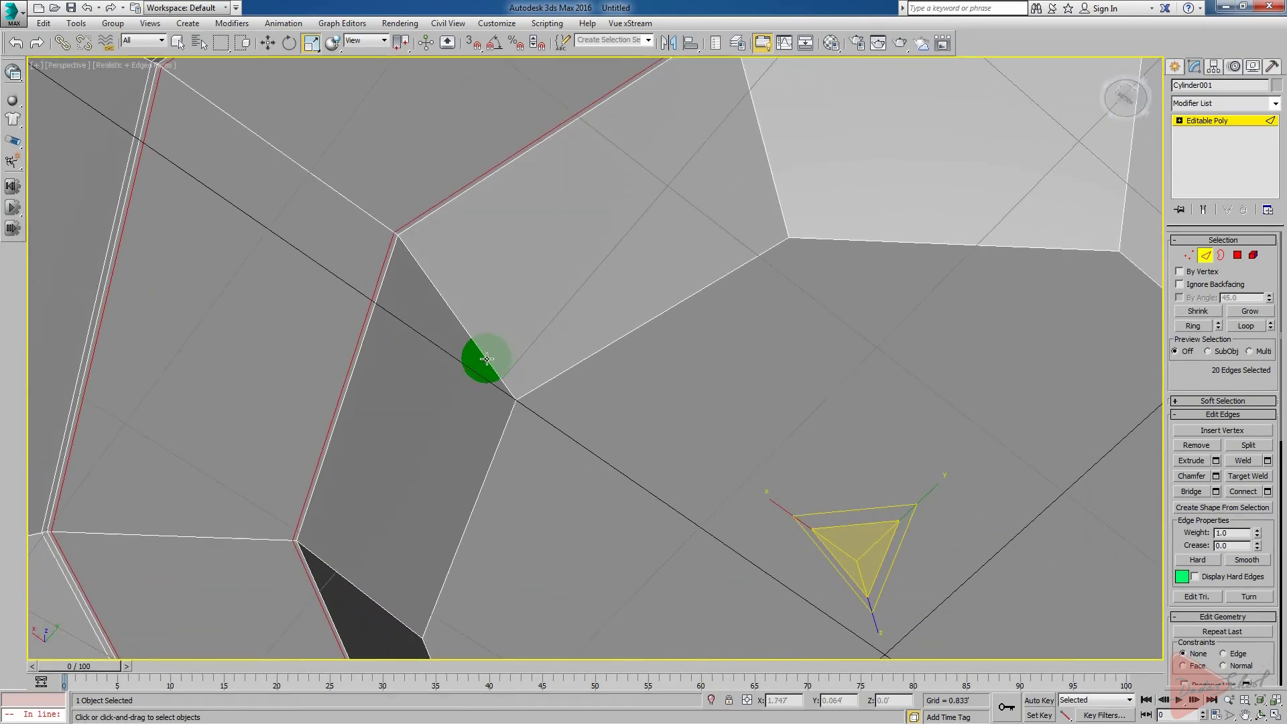
{"action": "left_click", "coordinate": [487, 360]}
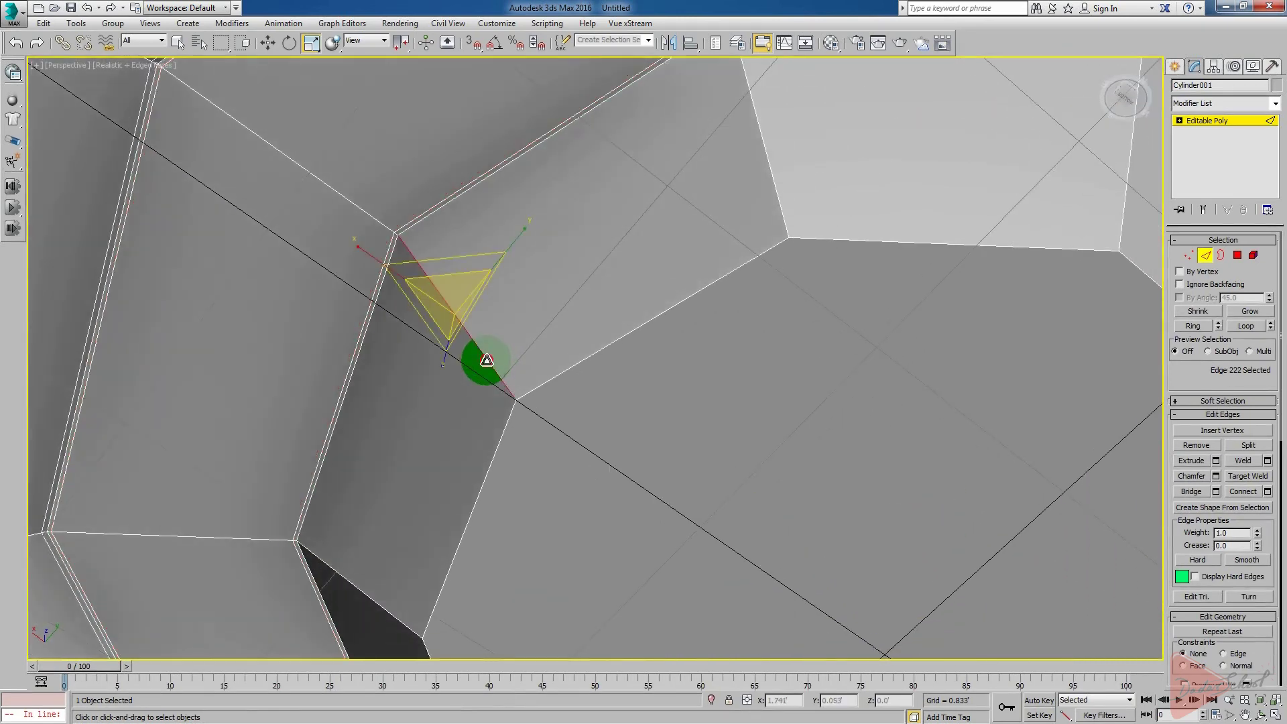
{"action": "left_click", "coordinate": [1199, 327]}
{"action": "right_click", "coordinate": [464, 288]}
{"action": "left_click", "coordinate": [418, 330]}
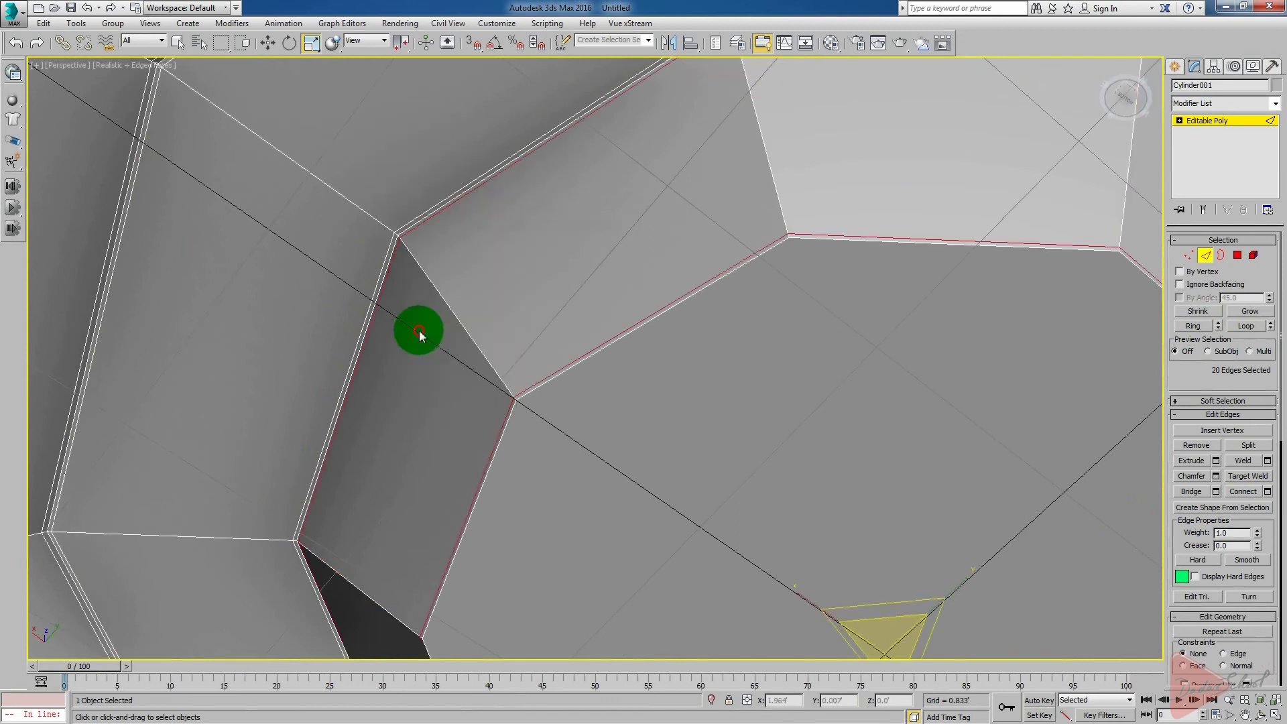
Select the central polygon of the underside recess and inset it slightly from its surrounding wall
{"action": "middle_click_drag", "start_coordinate": [618, 411], "coordinate": [505, 291]}
{"action": "scroll", "coordinate": [505, 292], "scroll_direction": "down", "scroll_amount": 3}
{"action": "middle_click_drag", "start_coordinate": [576, 347], "coordinate": [473, 261]}
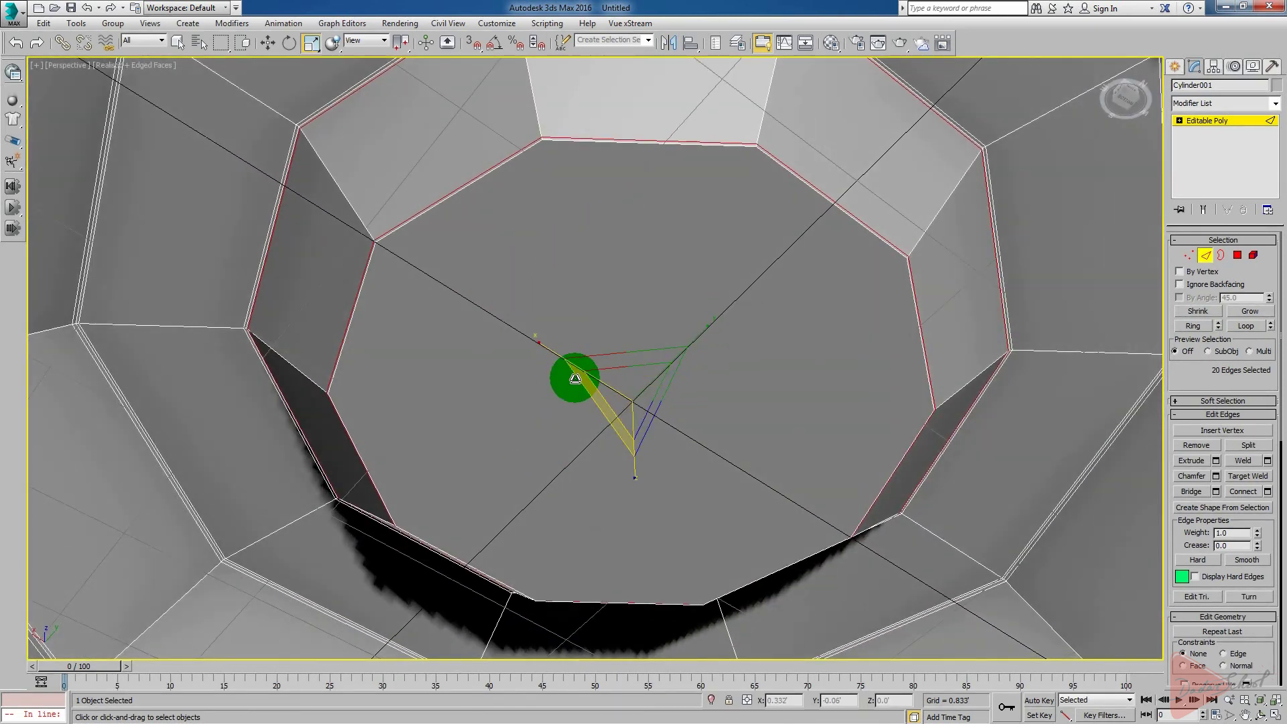
{"action": "left_click", "coordinate": [1237, 255]}
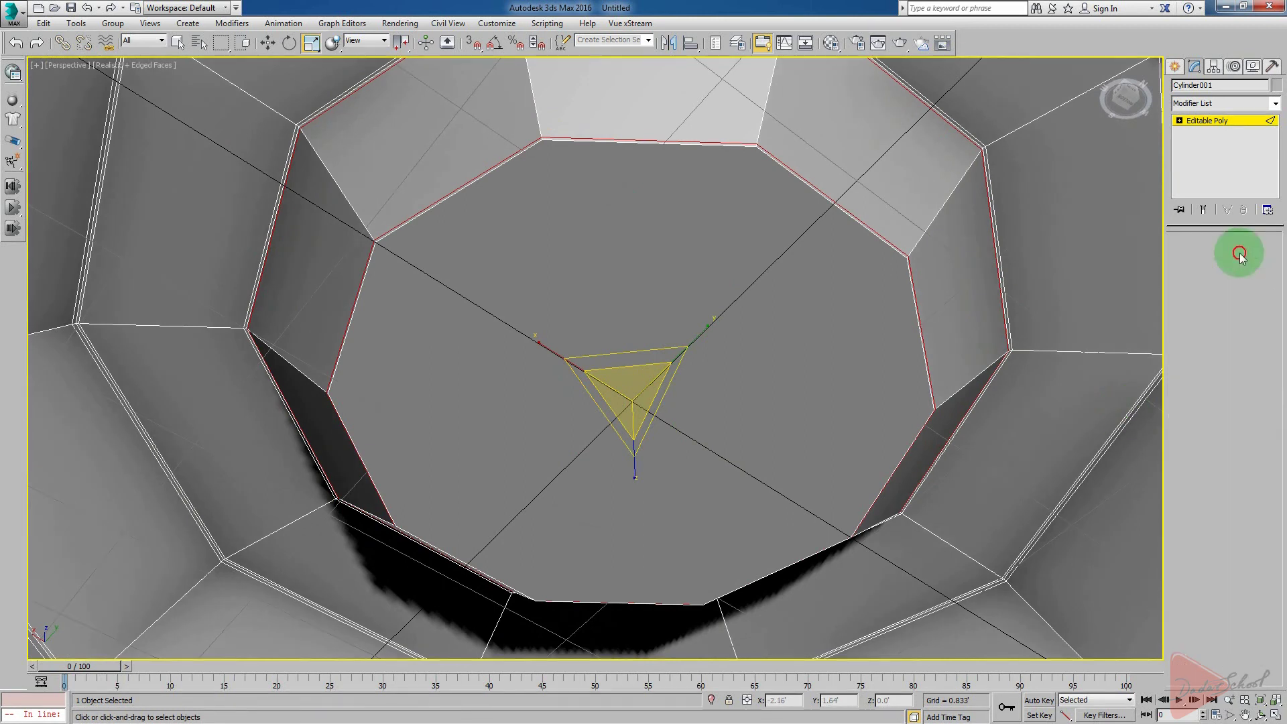
{"action": "left_click", "coordinate": [585, 359]}
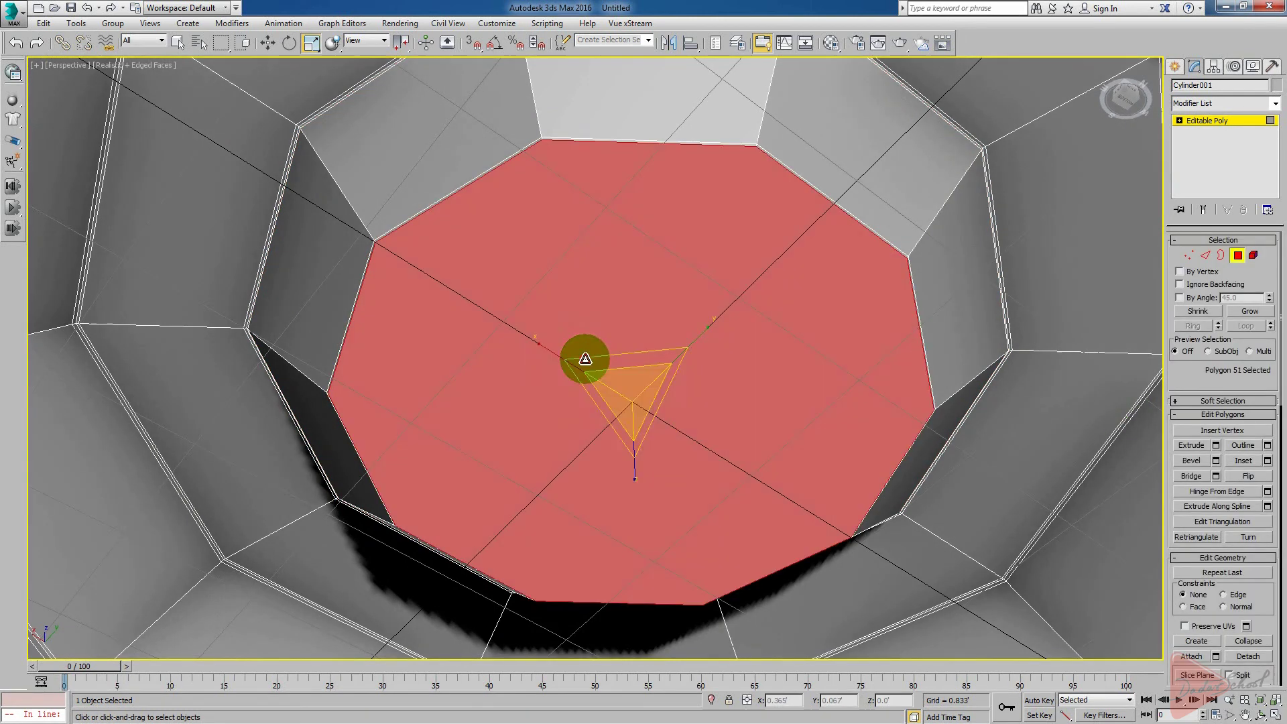
{"action": "left_click", "coordinate": [1243, 461]}
{"action": "left_click_drag", "start_coordinate": [632, 413], "coordinate": [630, 403]}
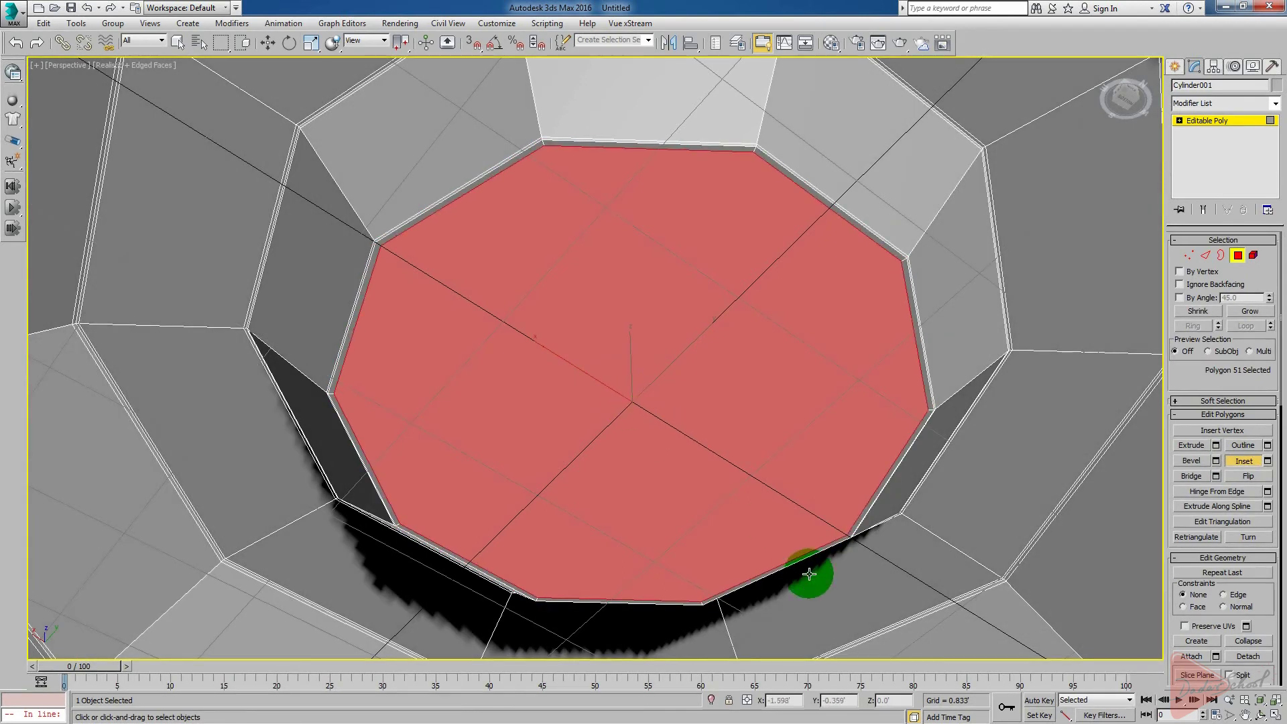
Leave polygon editing, turn on NURMS smoothing for the whole mug, and clear the selection
{"action": "scroll", "coordinate": [811, 574], "scroll_direction": "down", "scroll_amount": 2}
{"action": "middle_click_drag", "start_coordinate": [806, 564], "coordinate": [701, 488], "text": "alt"}
{"action": "scroll", "coordinate": [830, 563], "scroll_direction": "down", "scroll_amount": 2}
{"action": "scroll", "coordinate": [873, 559], "scroll_direction": "down", "scroll_amount": 2}
{"action": "scroll", "coordinate": [700, 489], "scroll_direction": "up", "scroll_amount": 1}
{"action": "left_click", "coordinate": [1236, 256]}
{"action": "middle_click_drag", "start_coordinate": [742, 432], "coordinate": [680, 419]}
{"action": "right_click", "coordinate": [697, 442]}
{"action": "left_click", "coordinate": [663, 287]}
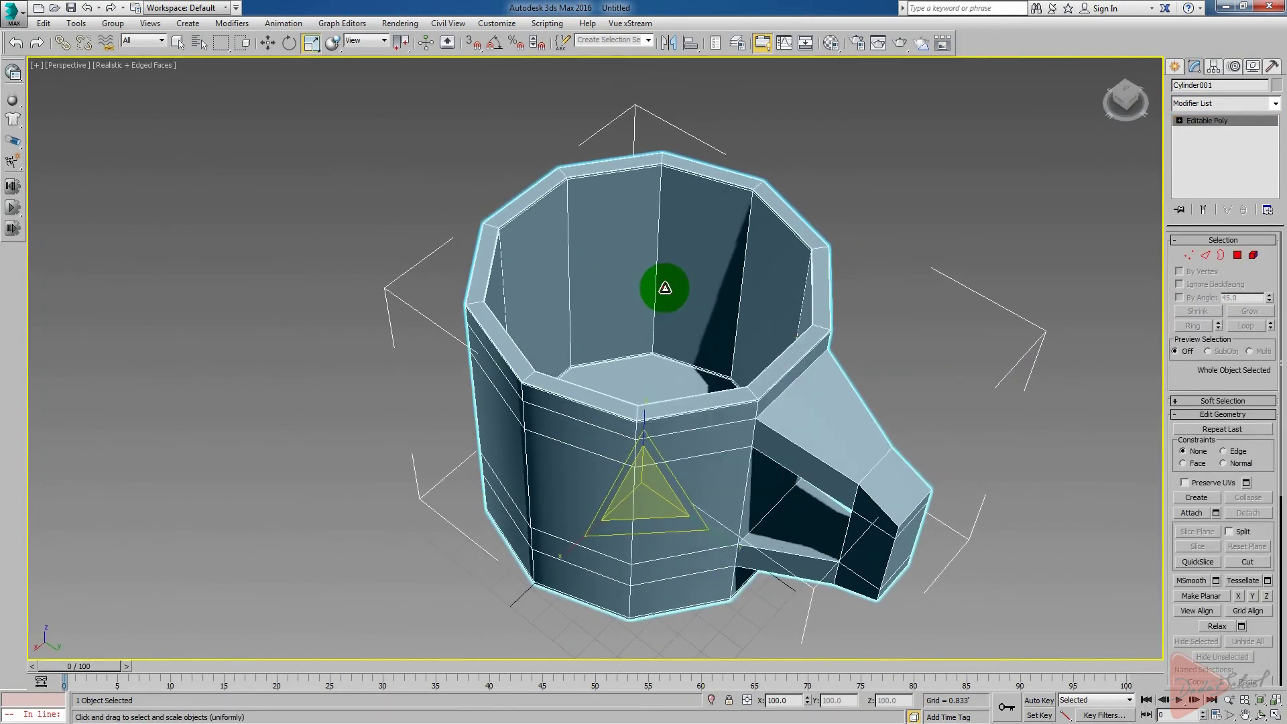
{"action": "left_click", "coordinate": [899, 326]}
Examine the smoothed mug's handle opening, rim and interior from several angles
{"action": "middle_click_drag", "start_coordinate": [899, 326], "coordinate": [903, 396], "text": "alt"}
{"action": "scroll", "coordinate": [903, 397], "scroll_direction": "up", "scroll_amount": 10}
{"action": "scroll", "coordinate": [793, 195], "scroll_direction": "down", "scroll_amount": 2}
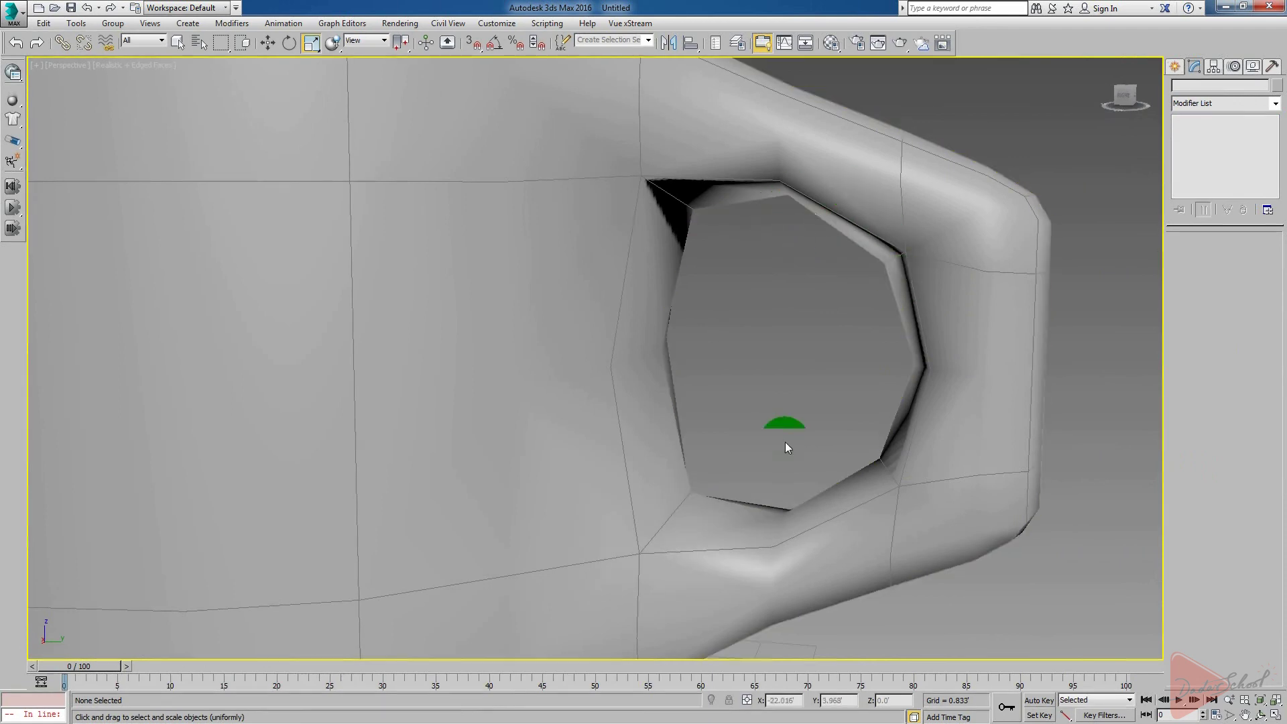
{"action": "scroll", "coordinate": [856, 549], "scroll_direction": "down", "scroll_amount": 10}
{"action": "middle_click_drag", "start_coordinate": [856, 550], "coordinate": [833, 603], "text": "alt"}
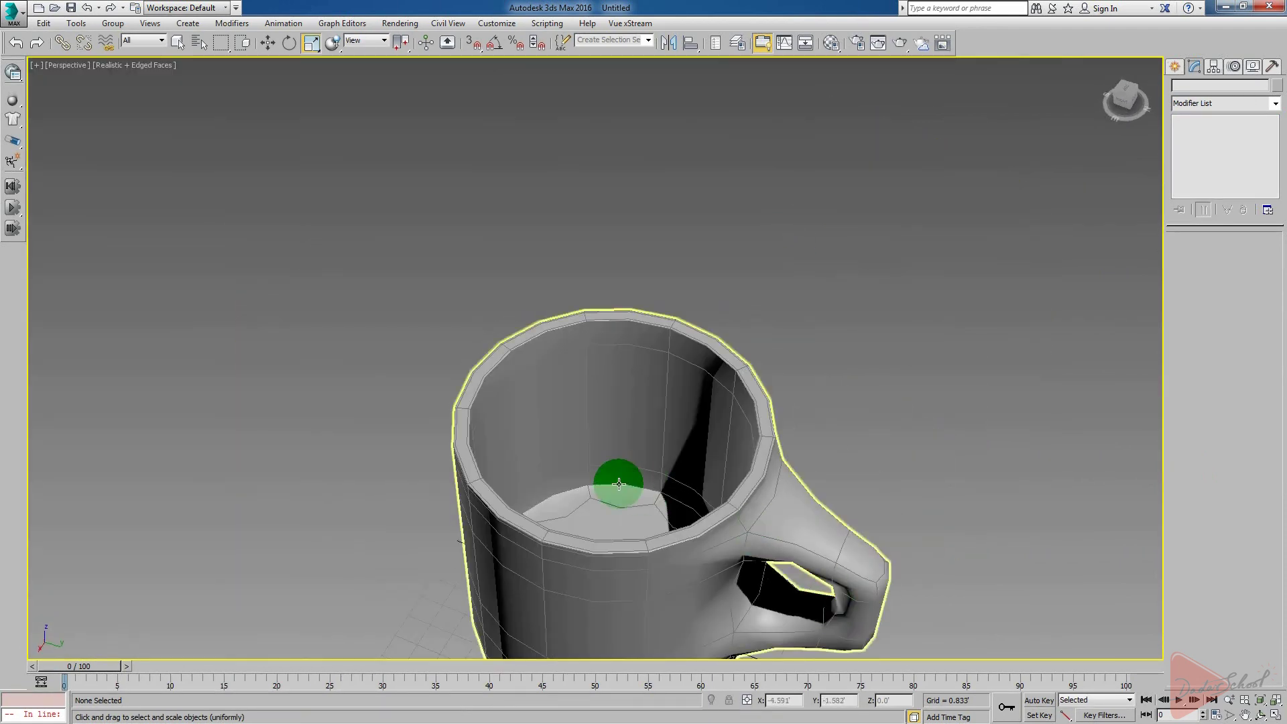
{"action": "scroll", "coordinate": [617, 483], "scroll_direction": "up", "scroll_amount": 3}
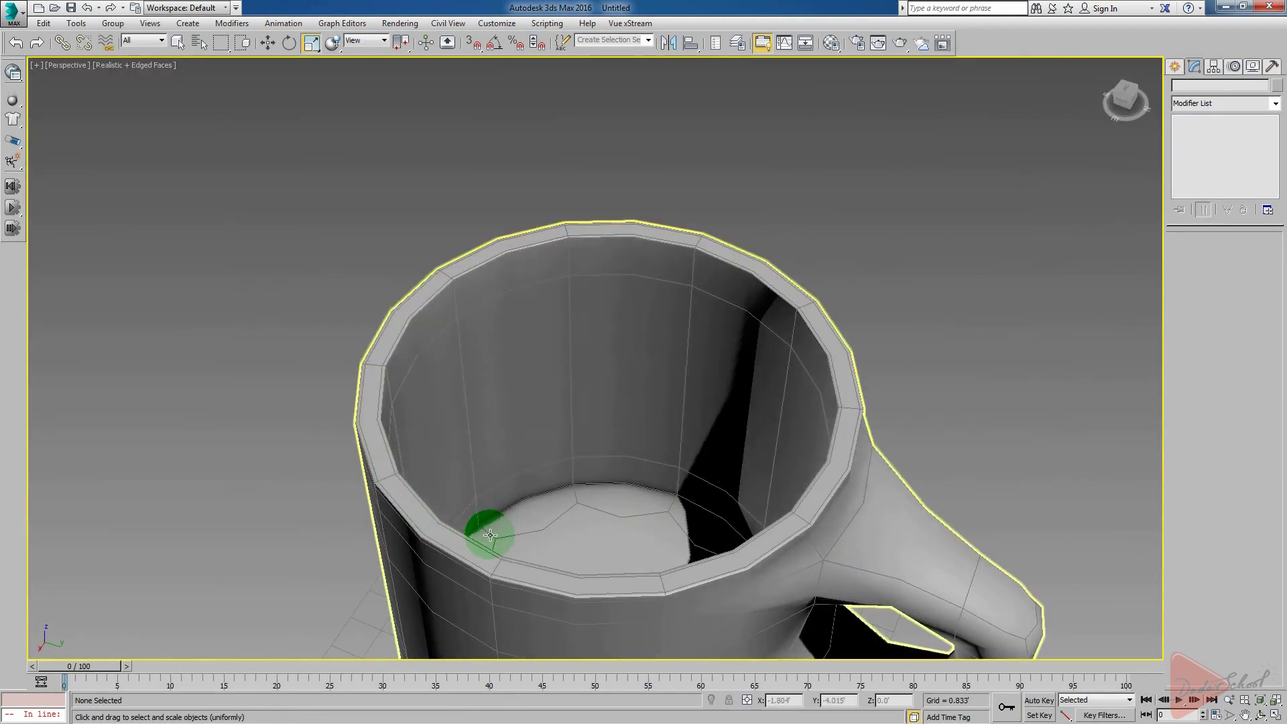
{"action": "middle_click_drag", "start_coordinate": [611, 553], "coordinate": [626, 444], "text": "alt"}
Select the mug and set its NURMS display iterations to 3
{"action": "left_click", "coordinate": [612, 448]}
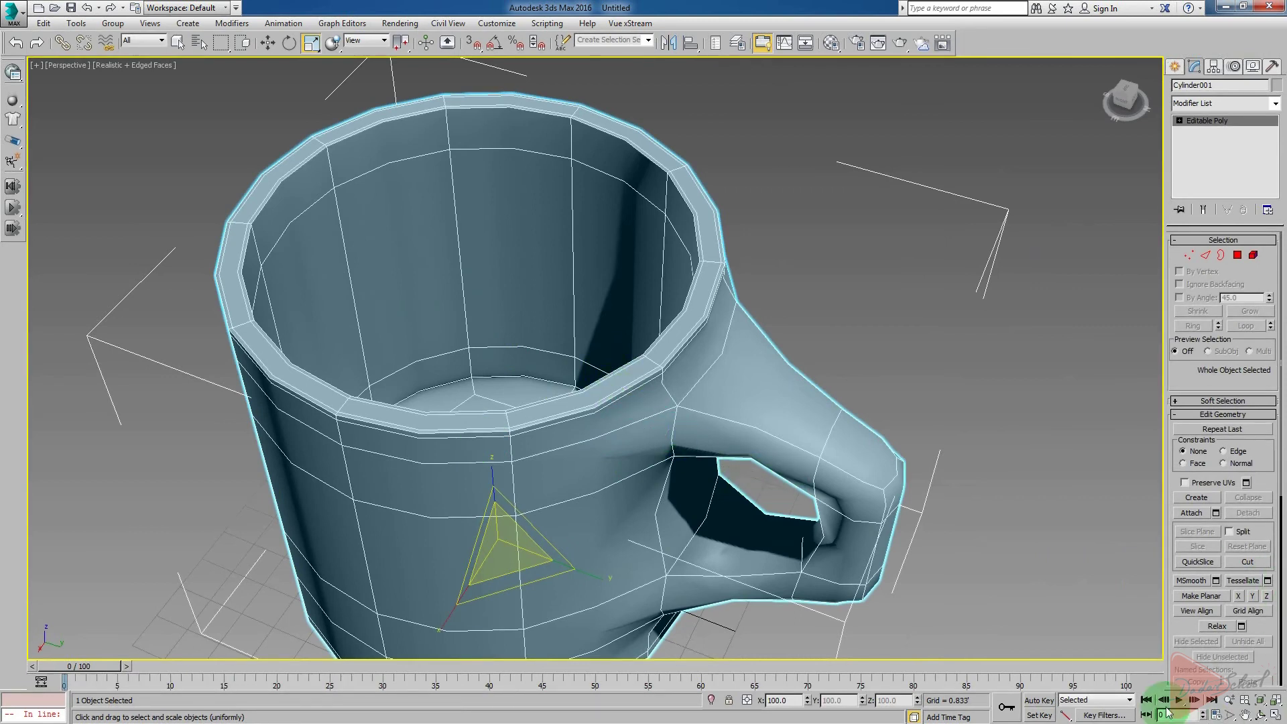
{"action": "scroll", "coordinate": [1224, 378], "scroll_direction": "down", "scroll_amount": 8}
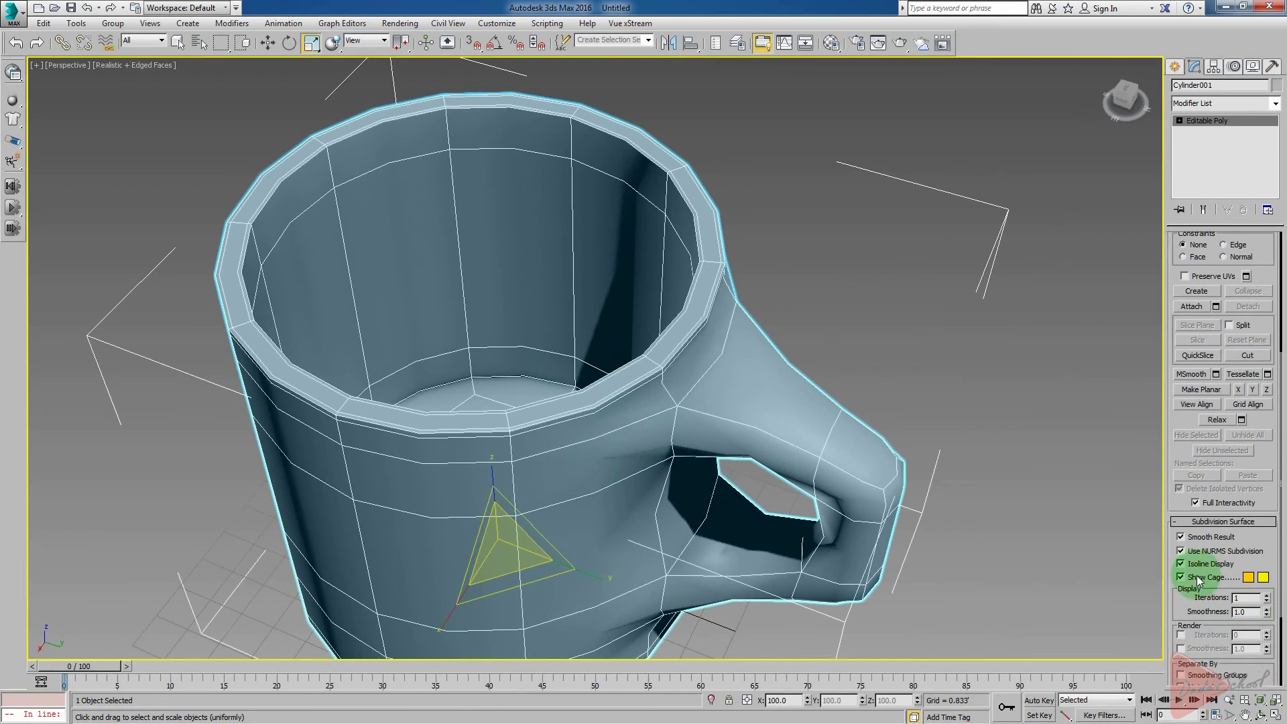
{"action": "left_click", "coordinate": [1267, 595]}
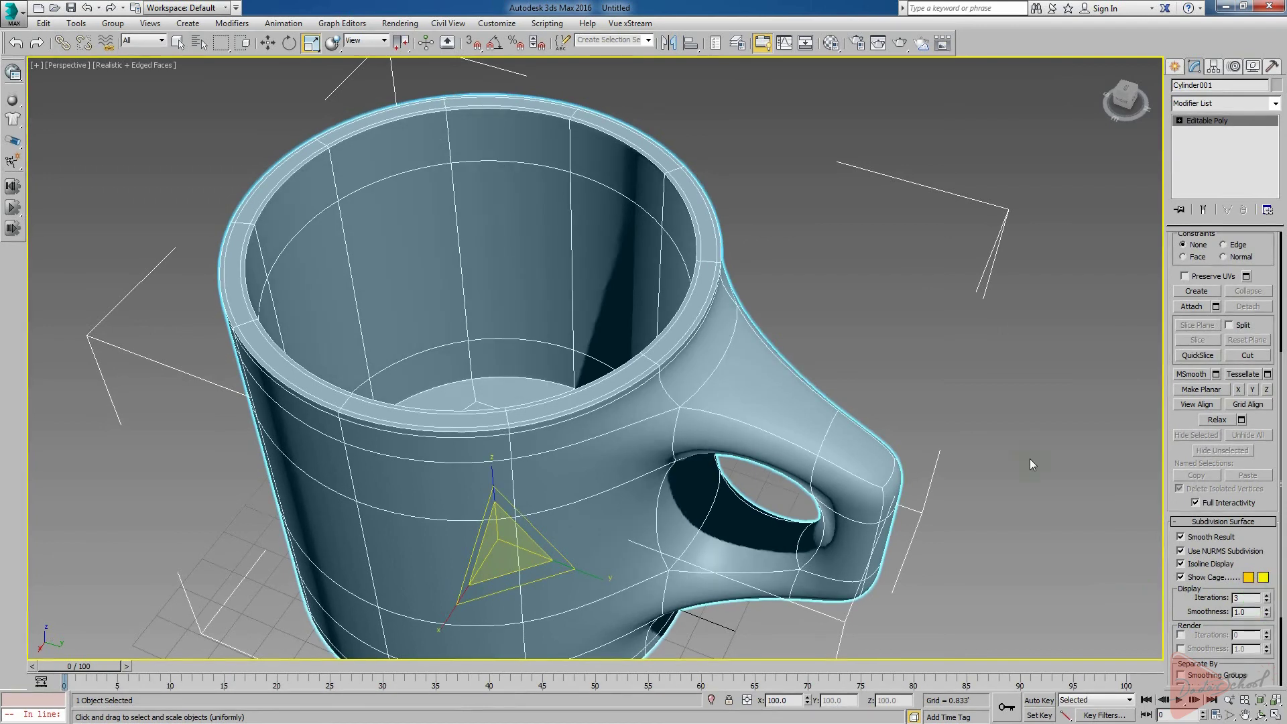
Turn off the edged-faces display so the mug shows shaded without its wireframe
{"action": "left_click", "coordinate": [1003, 459]}
{"action": "middle_click_drag", "start_coordinate": [962, 548], "coordinate": [866, 506], "text": "alt"}
{"action": "key", "text": "F4"}
{"action": "scroll", "coordinate": [992, 526], "scroll_direction": "down", "scroll_amount": 5}
{"action": "middle_click_drag", "start_coordinate": [867, 506], "coordinate": [843, 481], "text": "alt"}
{"action": "left_click", "coordinate": [842, 481]}
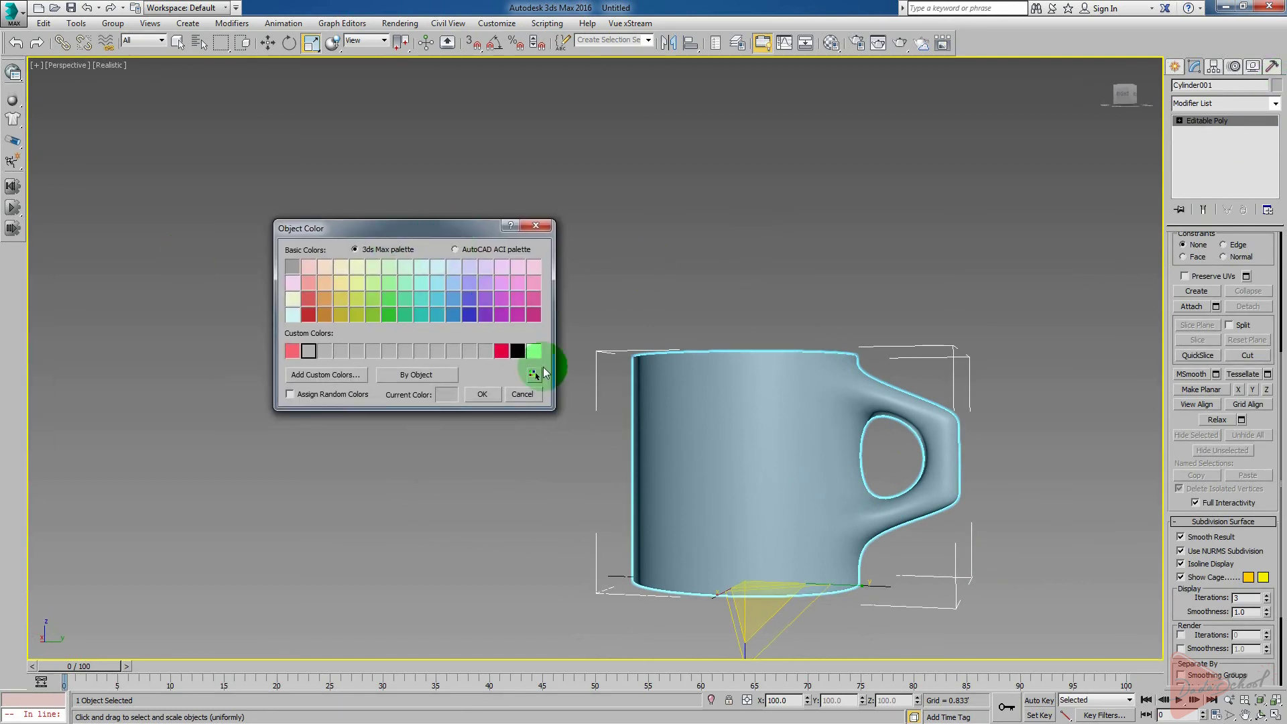
Change the mug's object color to white
{"action": "left_click", "coordinate": [528, 232]}
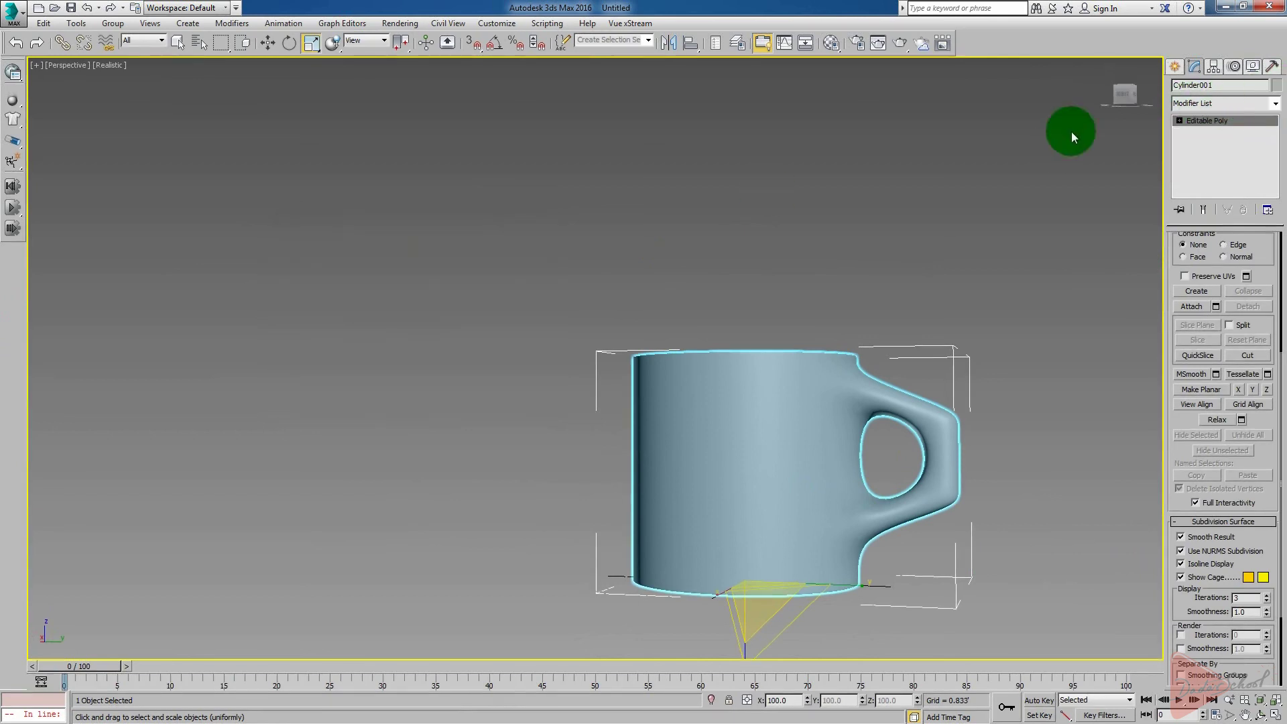
{"action": "left_click", "coordinate": [1275, 87]}
{"action": "left_click_drag", "start_coordinate": [382, 224], "coordinate": [589, 202]}
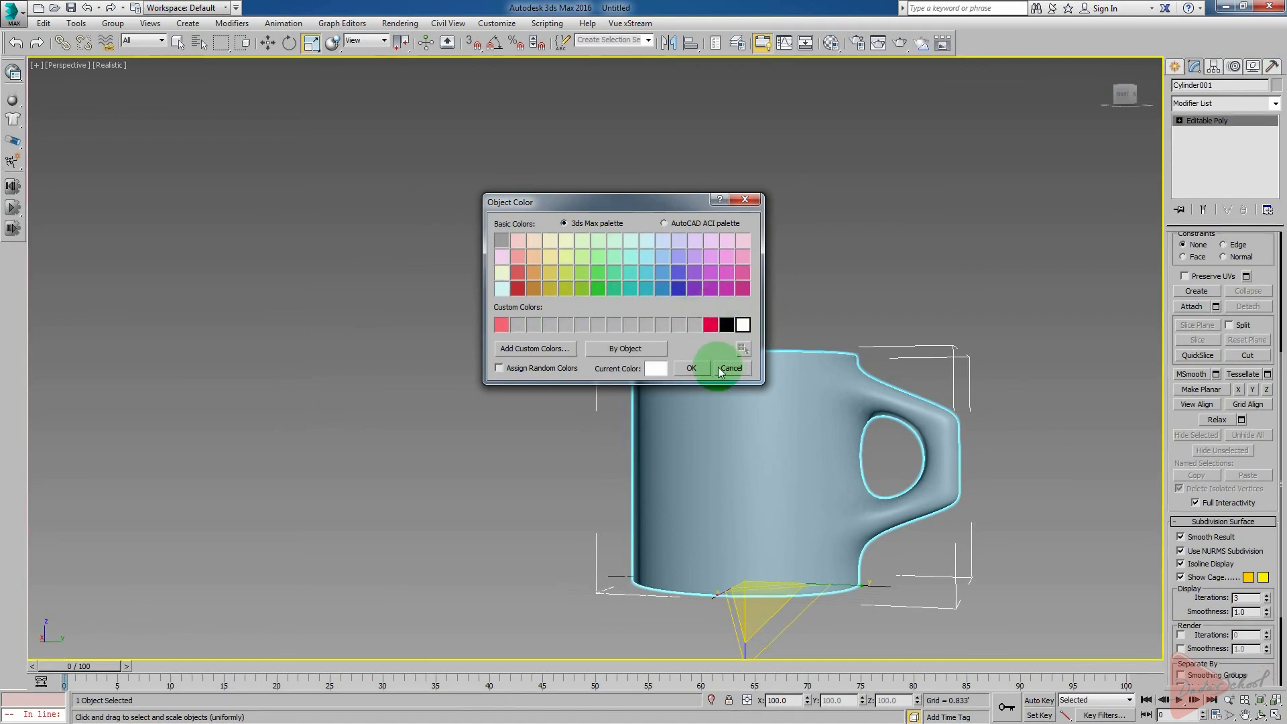
{"action": "left_click", "coordinate": [691, 368]}
Enter vertex editing, select the vertices at the handle's upper outer corner and move them straight up toward rim height
{"action": "middle_click_drag", "start_coordinate": [849, 467], "coordinate": [706, 491]}
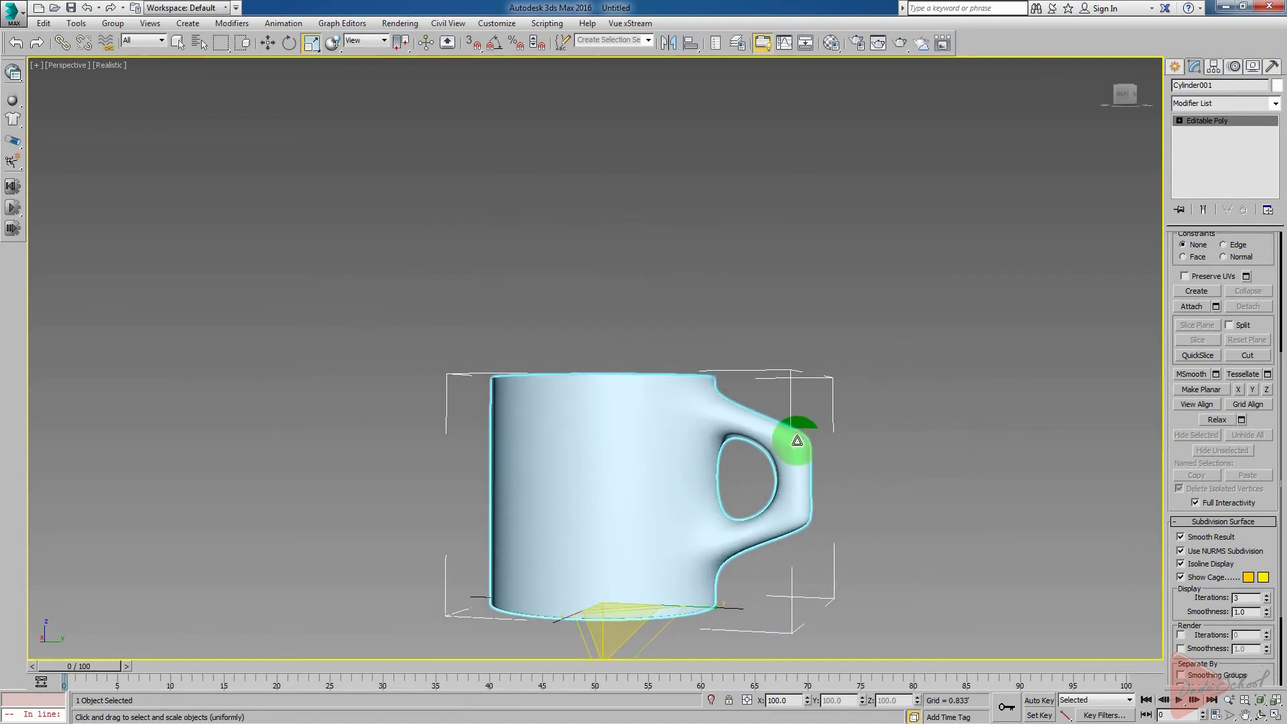
{"action": "scroll", "coordinate": [811, 437], "scroll_direction": "up", "scroll_amount": 5}
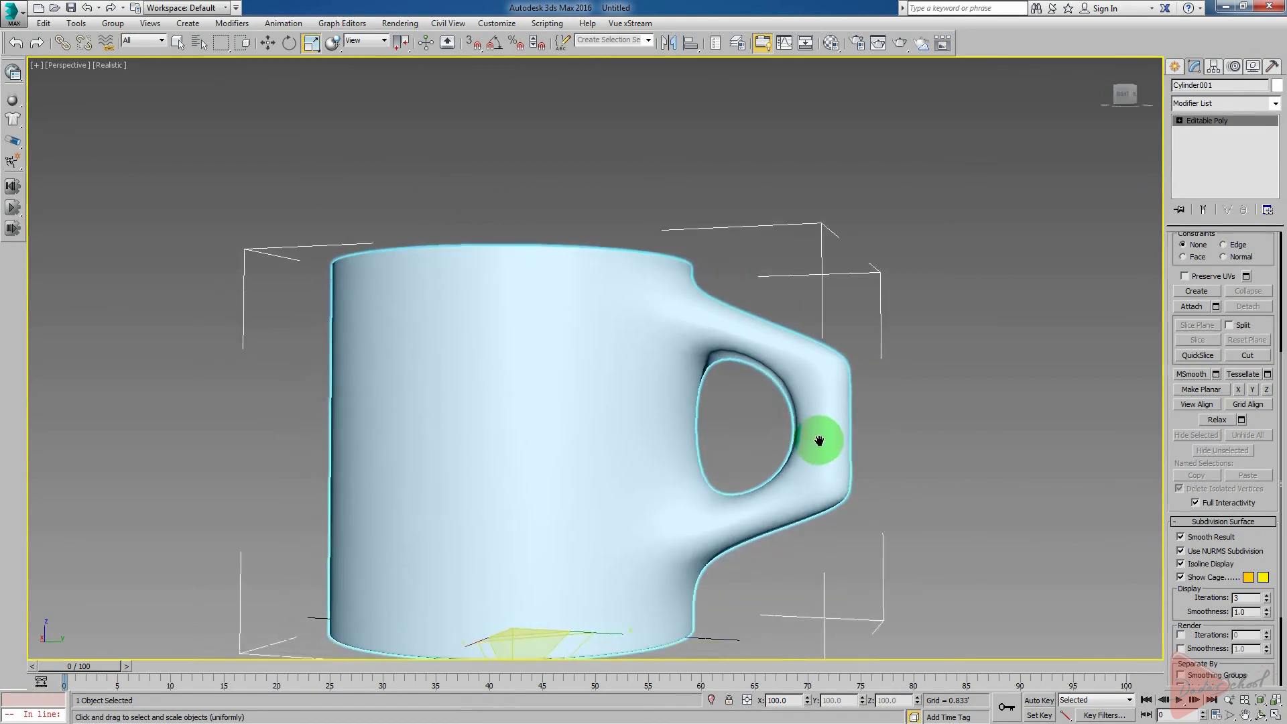
{"action": "middle_click_drag", "start_coordinate": [805, 462], "coordinate": [819, 488], "text": "alt"}
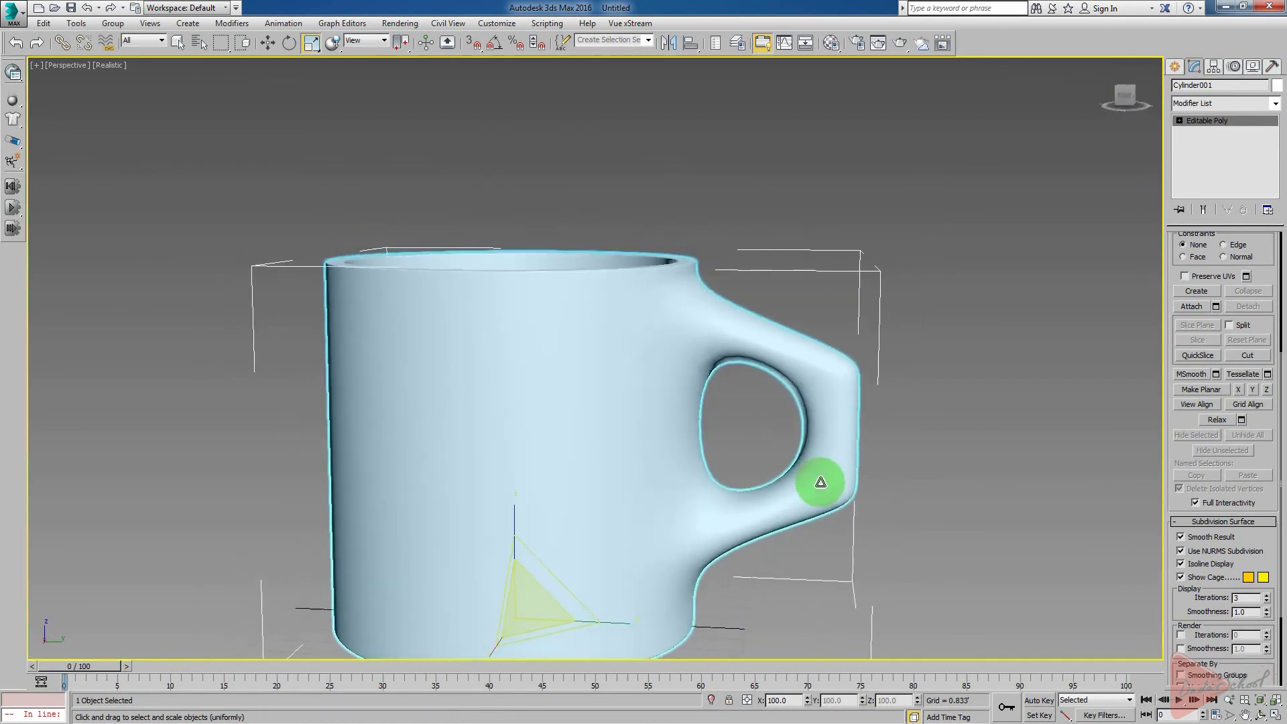
{"action": "left_click_drag", "start_coordinate": [1249, 253], "coordinate": [1255, 364]}
{"action": "scroll", "coordinate": [1221, 302], "scroll_direction": "up", "scroll_amount": 2}
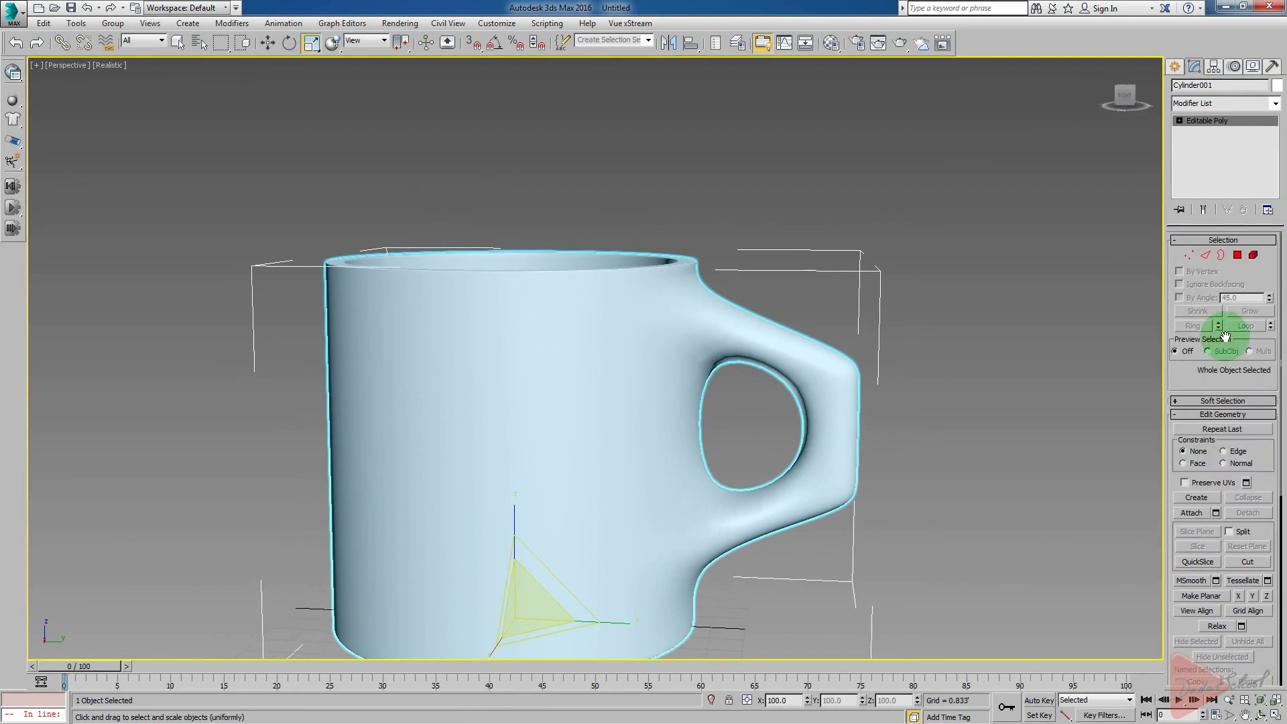
{"action": "left_click", "coordinate": [1188, 256]}
{"action": "middle_click_drag", "start_coordinate": [1003, 364], "coordinate": [982, 356], "text": "alt"}
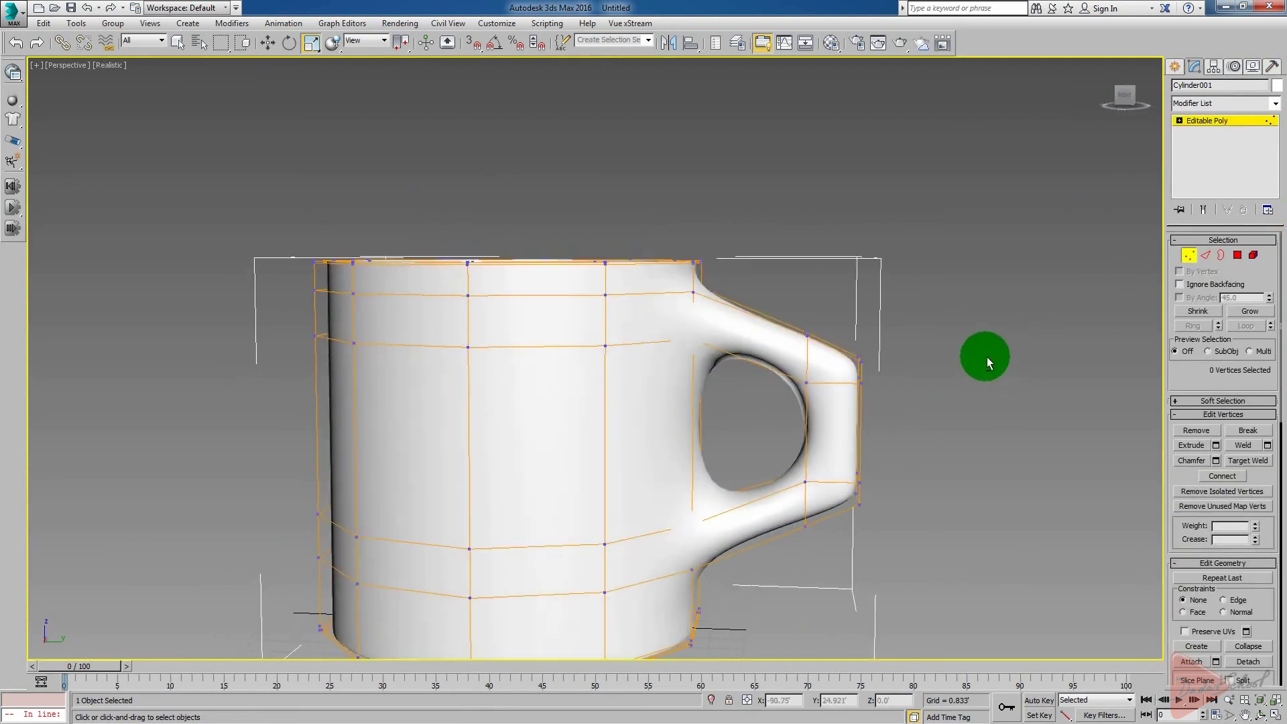
{"action": "left_click_drag", "start_coordinate": [972, 286], "coordinate": [794, 401]}
{"action": "middle_click_drag", "start_coordinate": [794, 401], "coordinate": [819, 426], "text": "alt"}
{"action": "key", "text": "w"}
{"action": "middle_click_drag", "start_coordinate": [908, 408], "coordinate": [818, 301], "text": "alt"}
{"action": "left_click_drag", "start_coordinate": [833, 293], "coordinate": [848, 215]}
Select the vertices at the handle's lower outer corner, move them straight down, and leave vertex editing
{"action": "middle_click_drag", "start_coordinate": [847, 215], "coordinate": [921, 396], "text": "alt"}
{"action": "left_click_drag", "start_coordinate": [920, 411], "coordinate": [781, 555]}
{"action": "middle_click_drag", "start_coordinate": [781, 555], "coordinate": [839, 568], "text": "alt"}
{"action": "left_click_drag", "start_coordinate": [837, 399], "coordinate": [836, 497]}
{"action": "middle_click_drag", "start_coordinate": [835, 497], "coordinate": [881, 511], "text": "alt"}
{"action": "scroll", "coordinate": [784, 564], "scroll_direction": "down", "scroll_amount": 3}
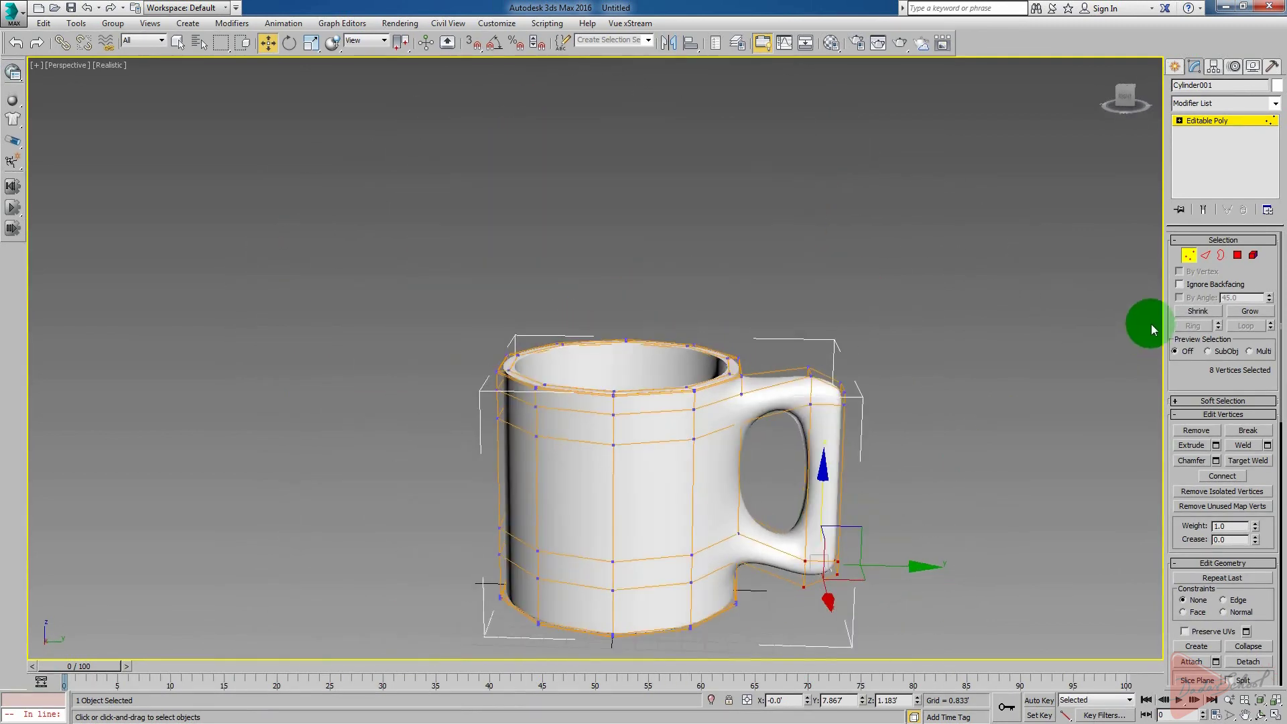
{"action": "left_click", "coordinate": [1189, 256]}
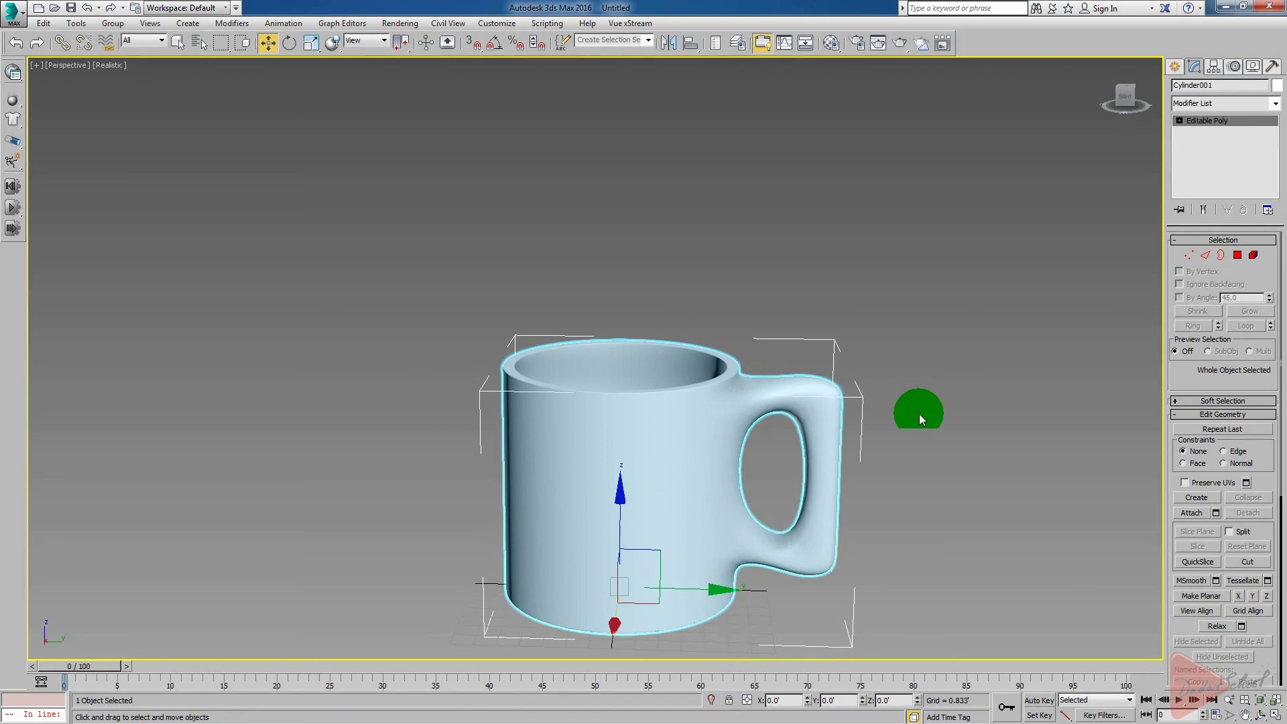
{"action": "middle_click_drag", "start_coordinate": [818, 494], "coordinate": [659, 497], "text": "alt"}
{"action": "scroll", "coordinate": [767, 504], "scroll_direction": "up", "scroll_amount": 3}
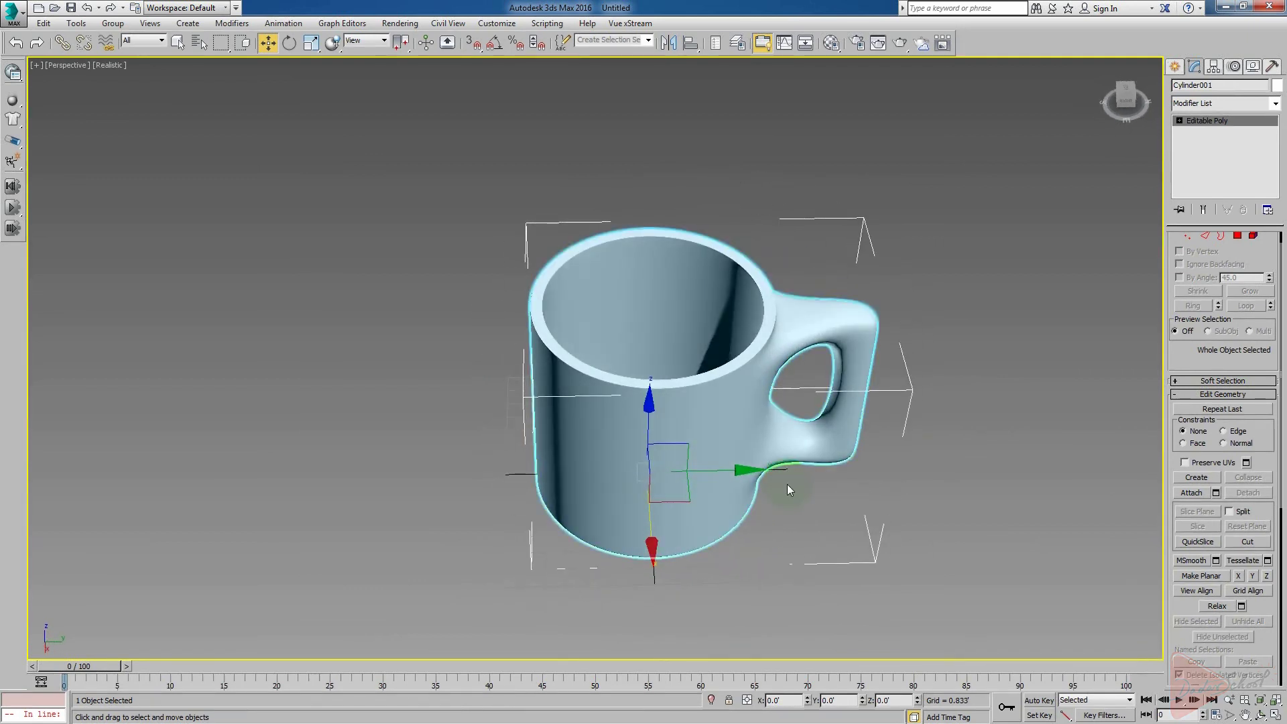